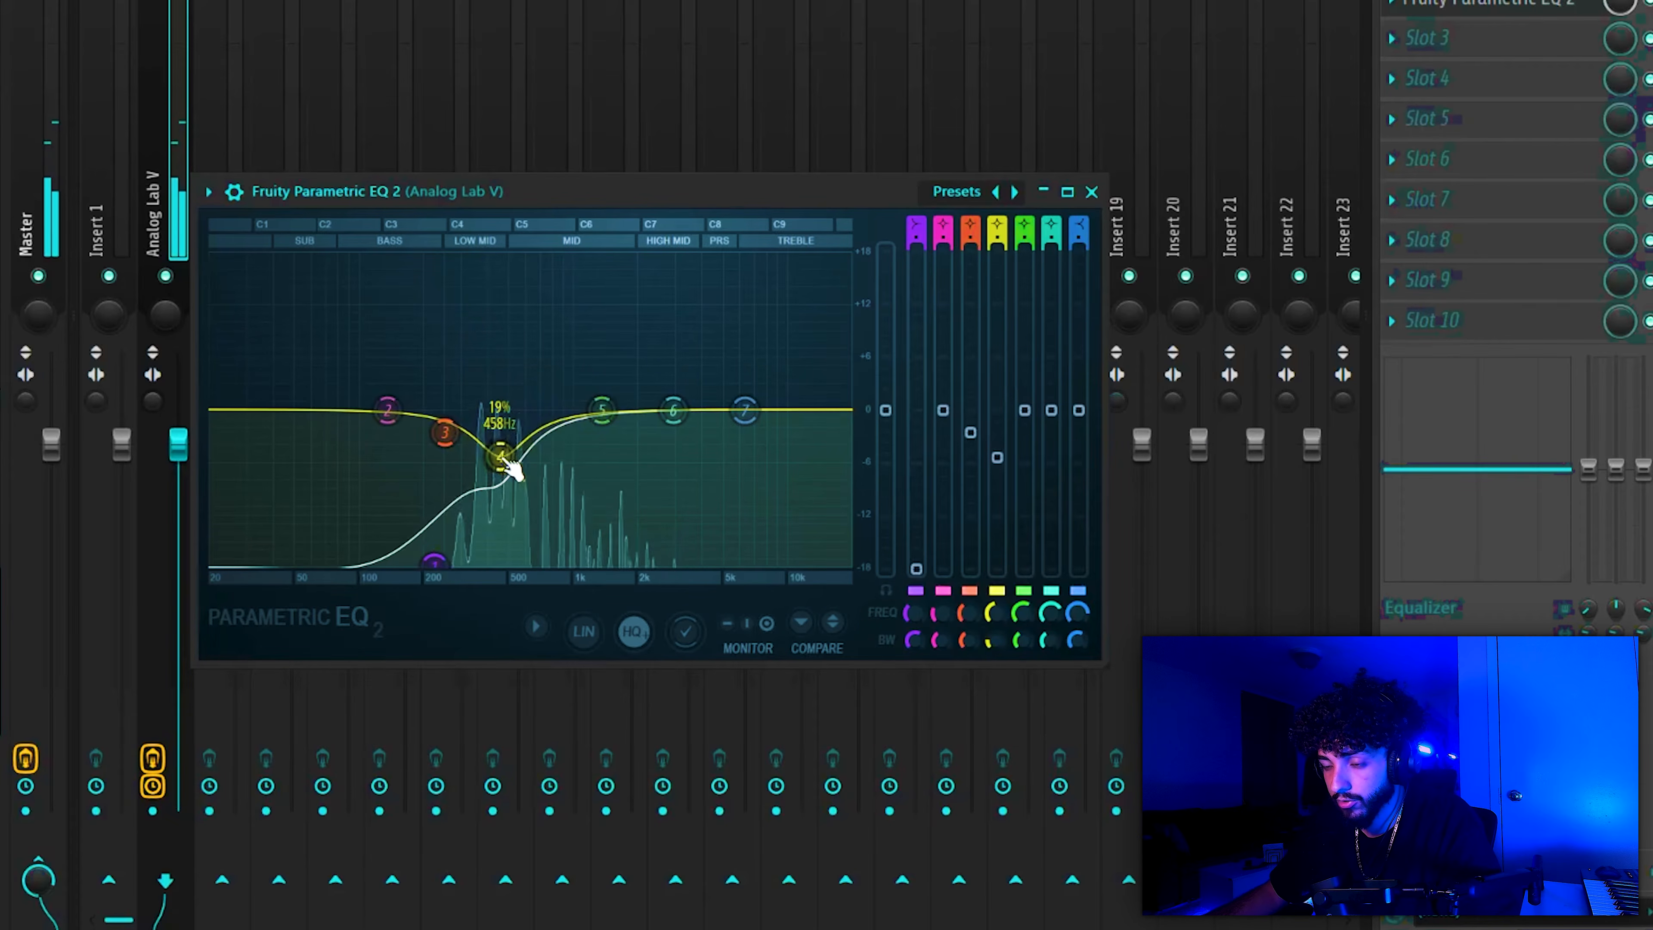
Step: Set a gentle band 4 cut at about 458 Hz in the Analog Lab V equalizer and pull down band 6
left_click_drag(500, 437, 500, 443)
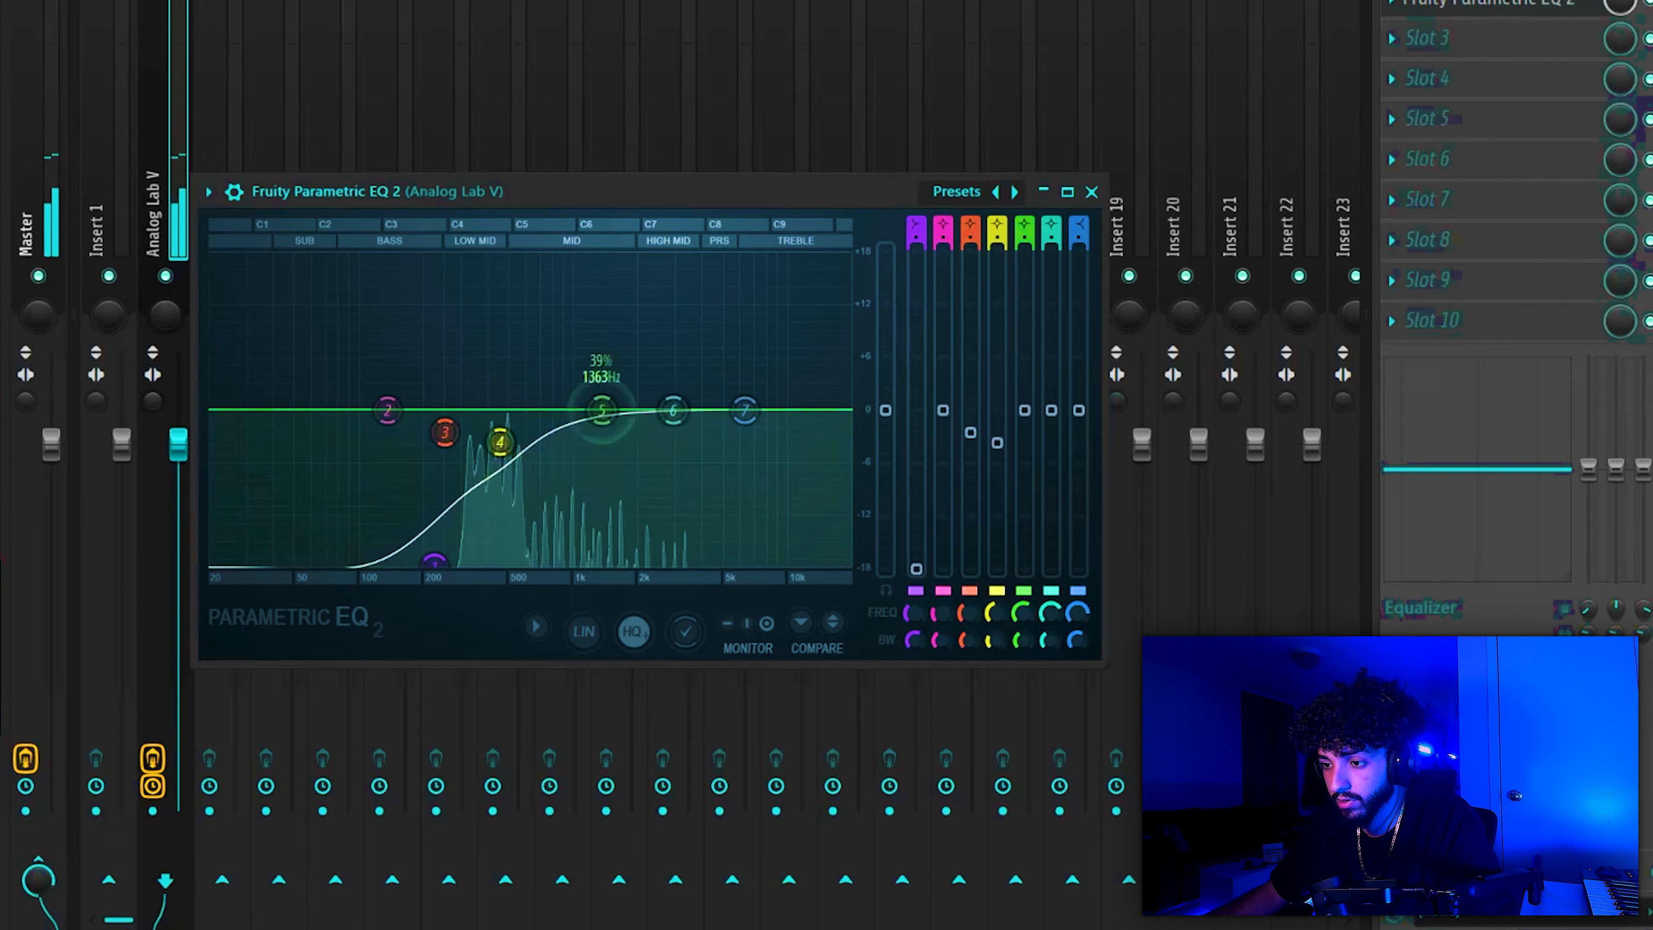
left_click_drag(670, 407, 728, 537)
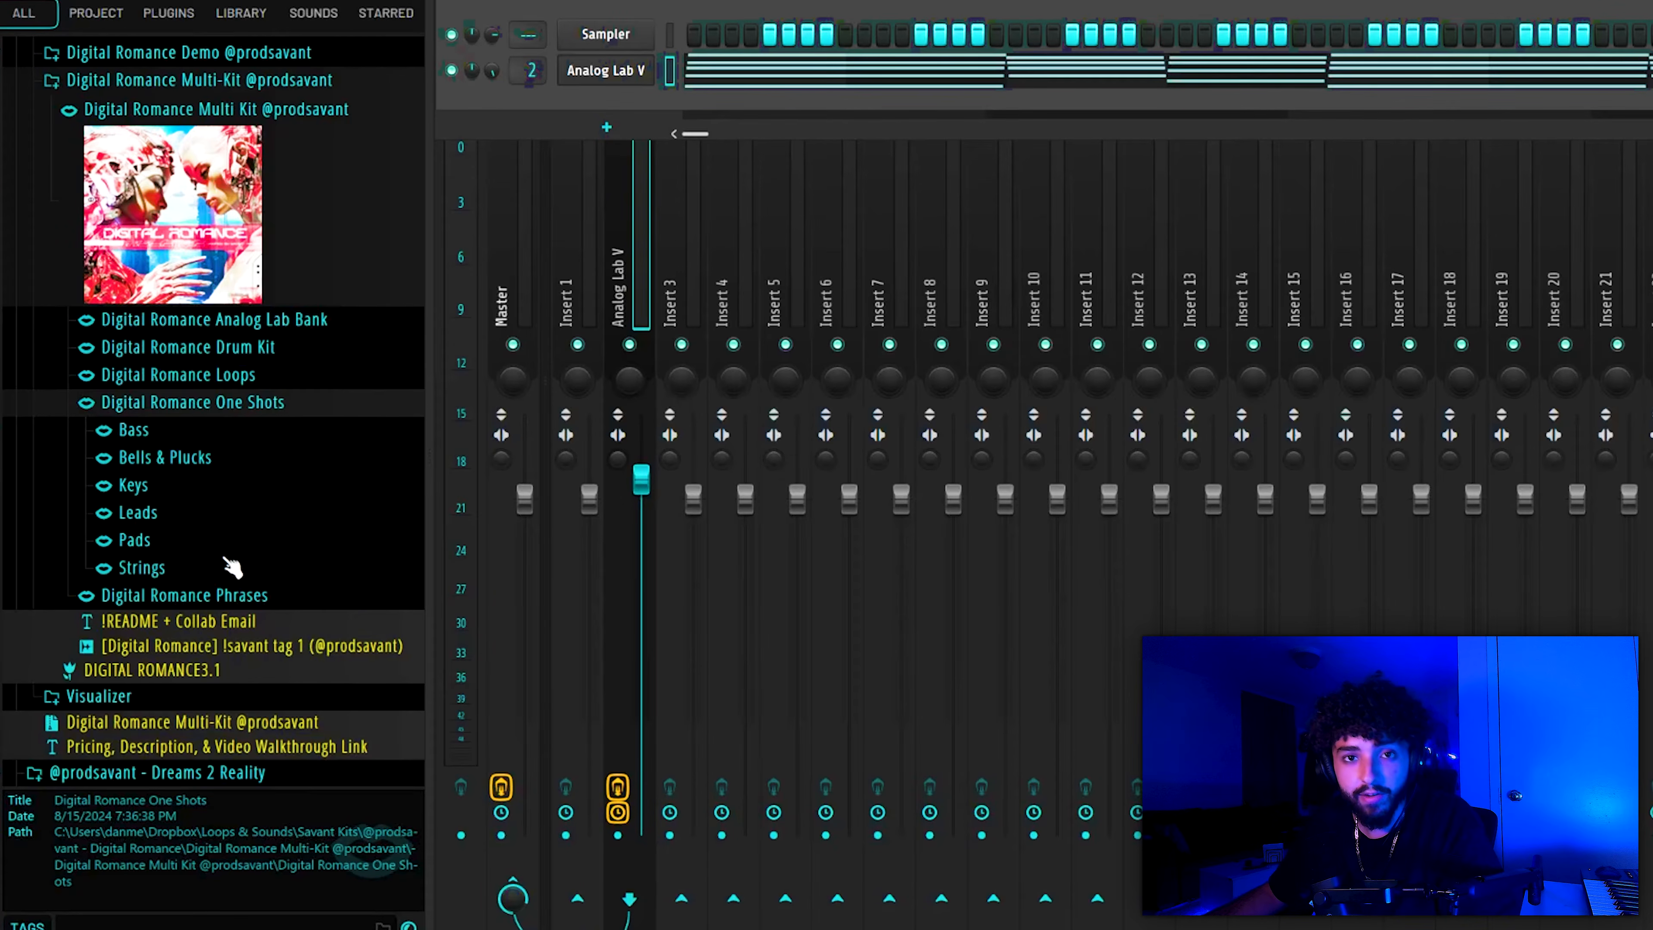
Step: Open the Leads folder of the Digital Romance one shots and play back the Walk lead melody
left_click(313, 512)
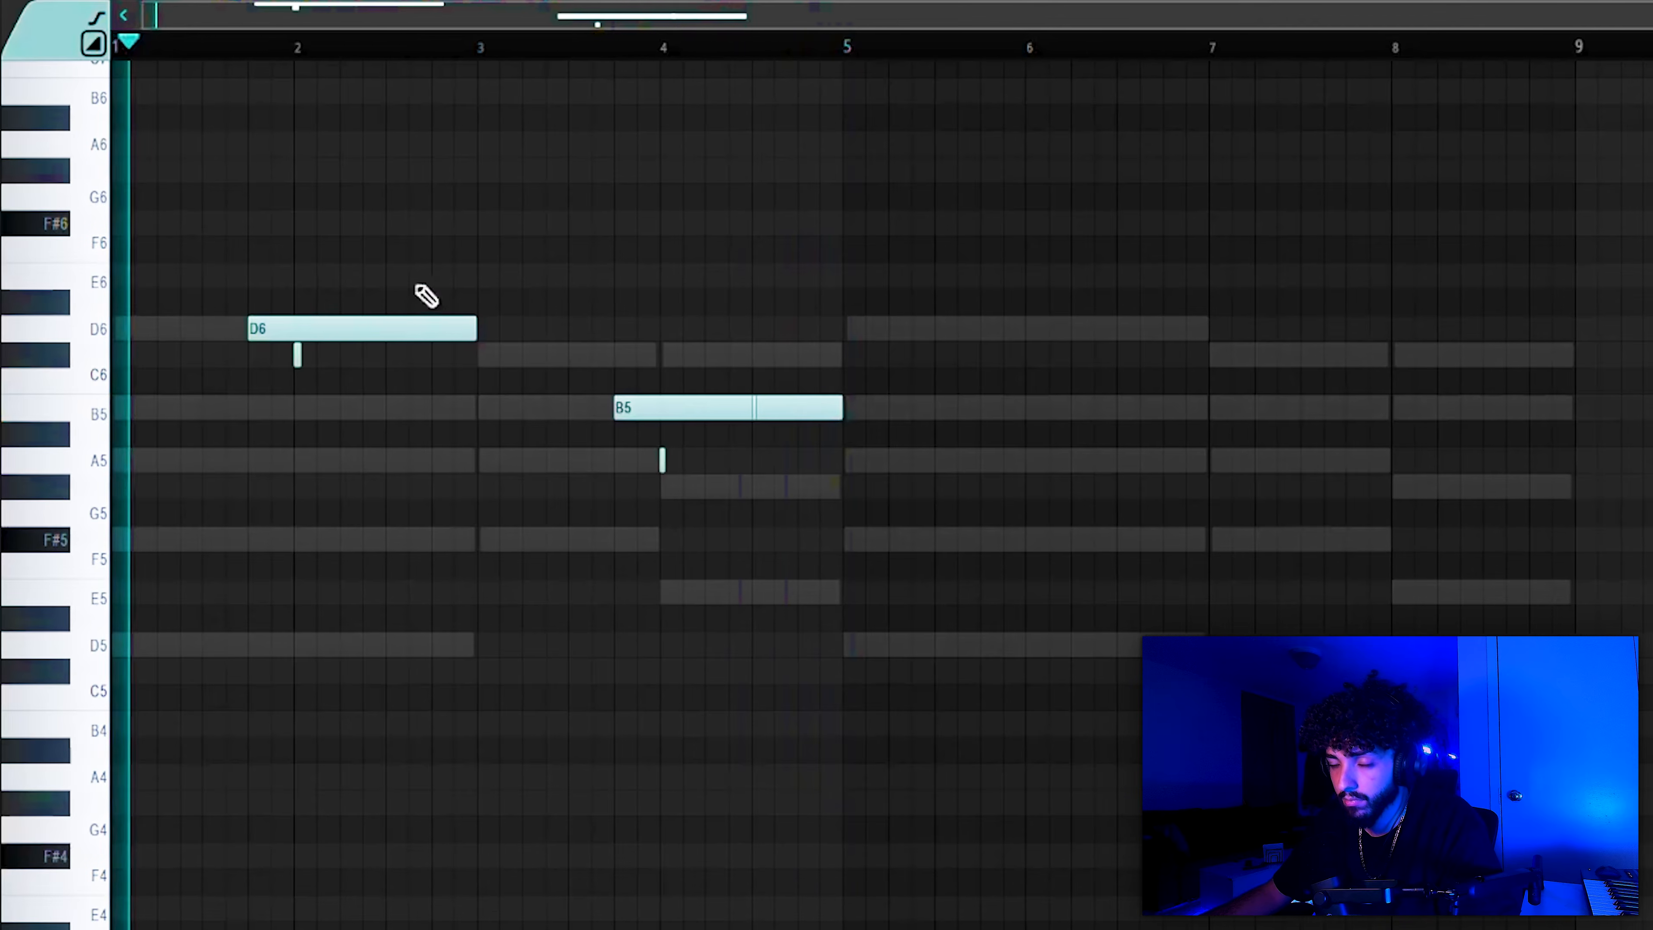
key("space")
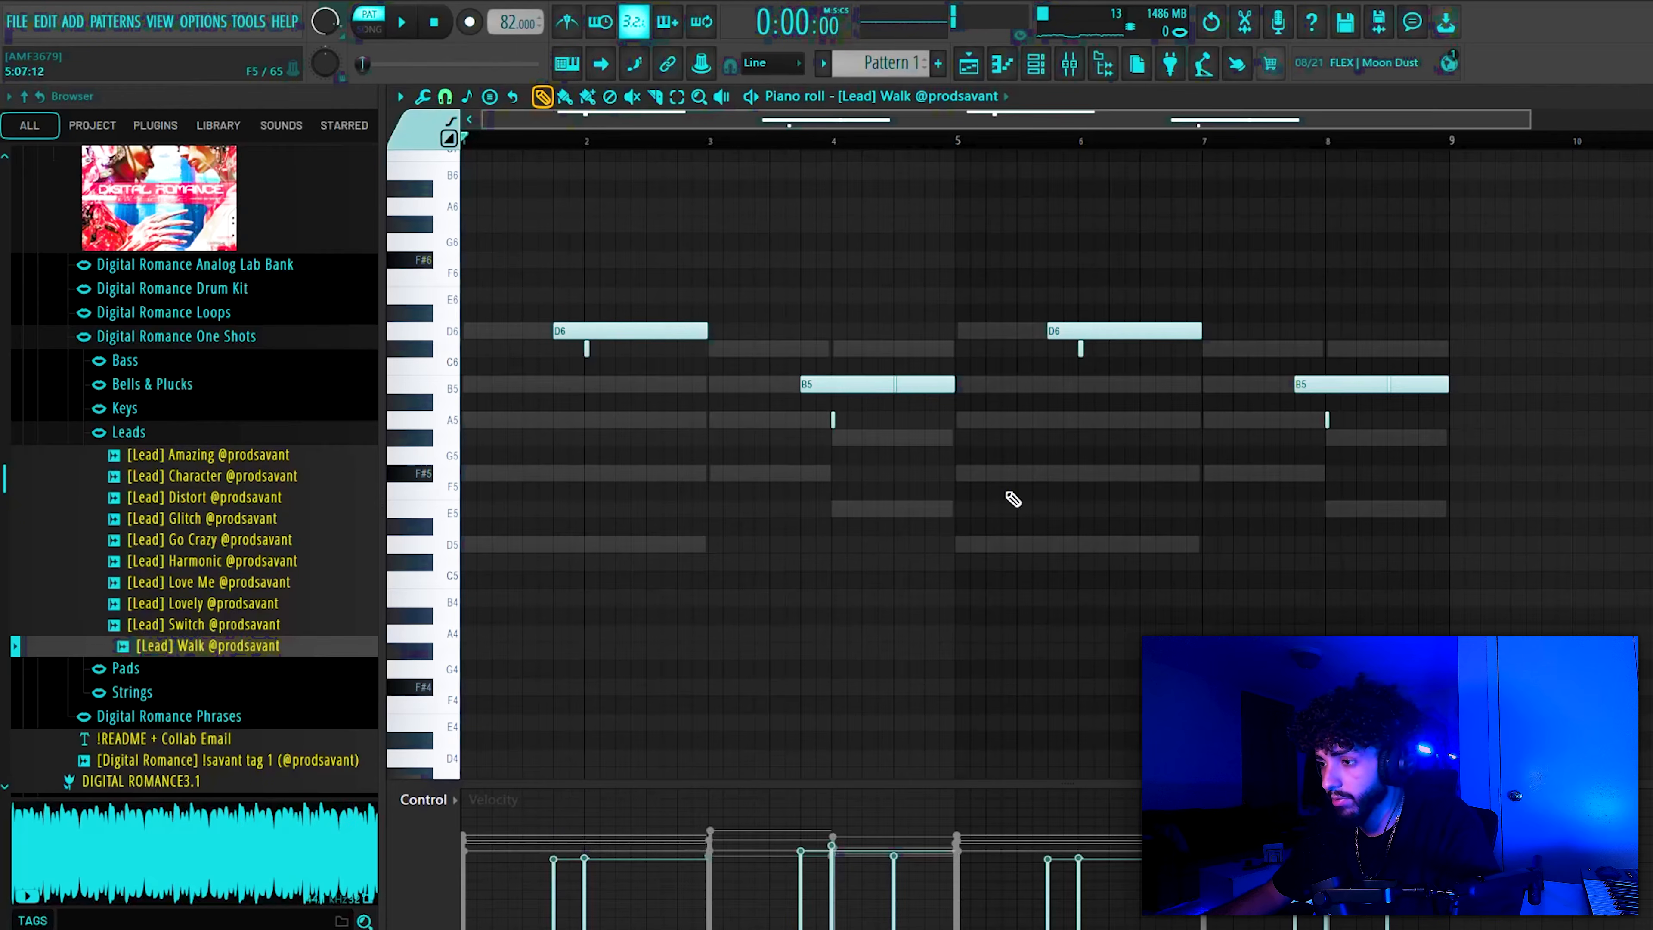
Step: Select the short notes accompanying the long D6 and B5 notes in the Walk lead's first four bars, and clear the selection
scroll(670, 511, "up", 4)
scroll(669, 508, "down", 1)
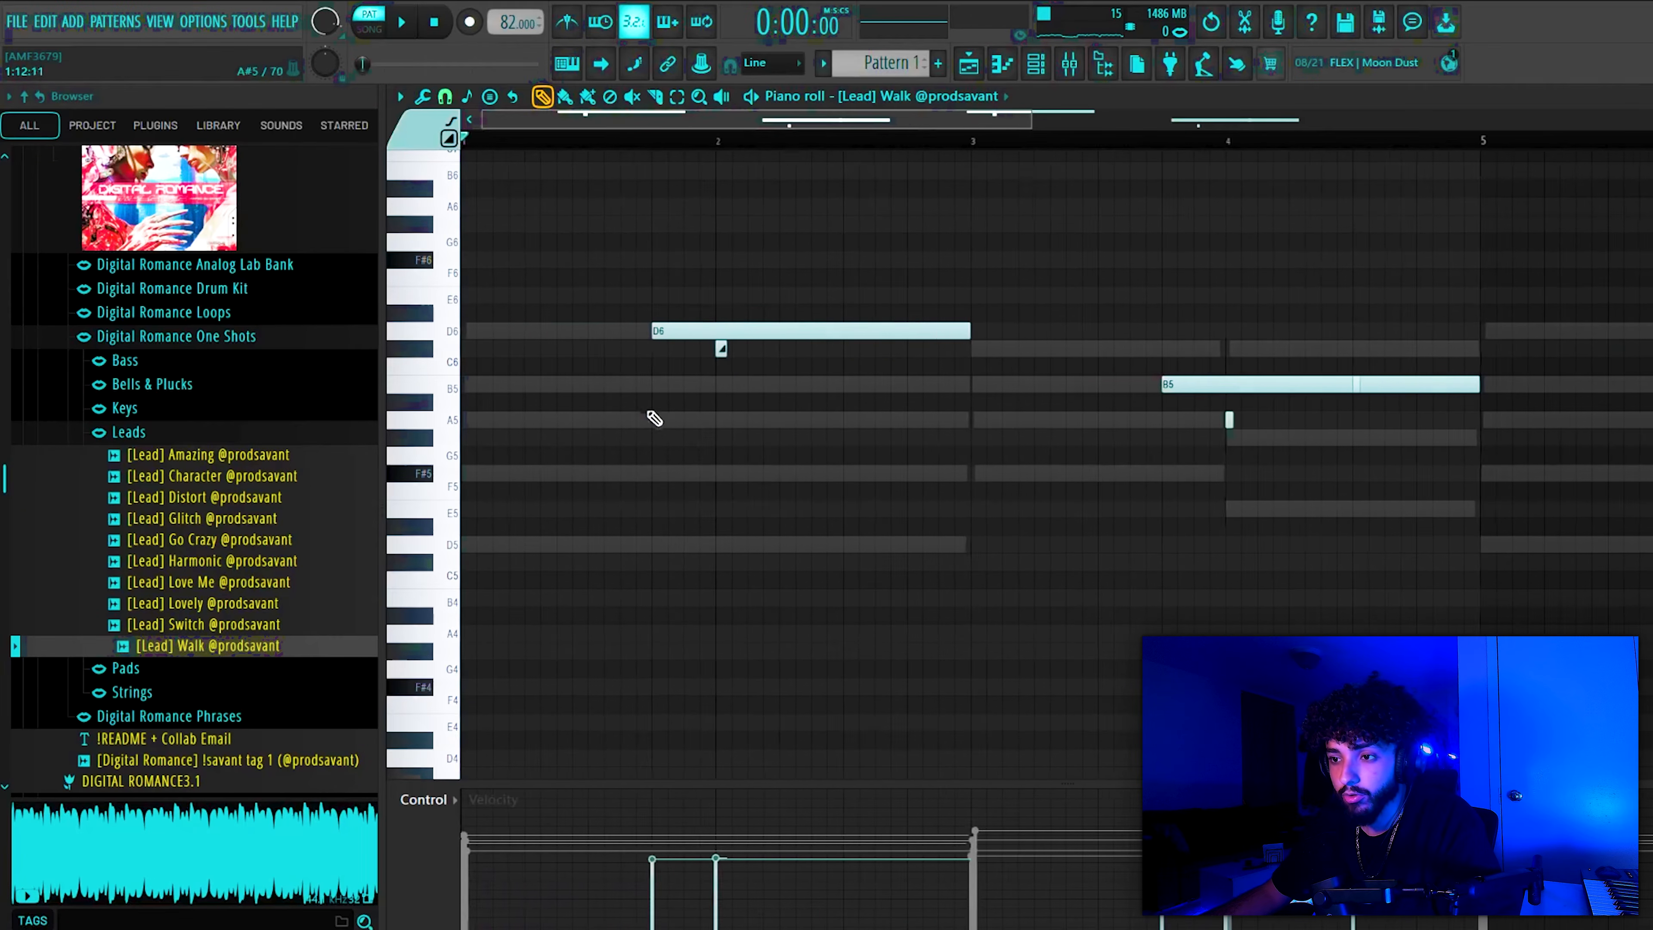
left_click_drag(763, 392, 665, 344)
left_click_drag(1246, 481, 1142, 410)
left_click_drag(1364, 419, 1267, 373)
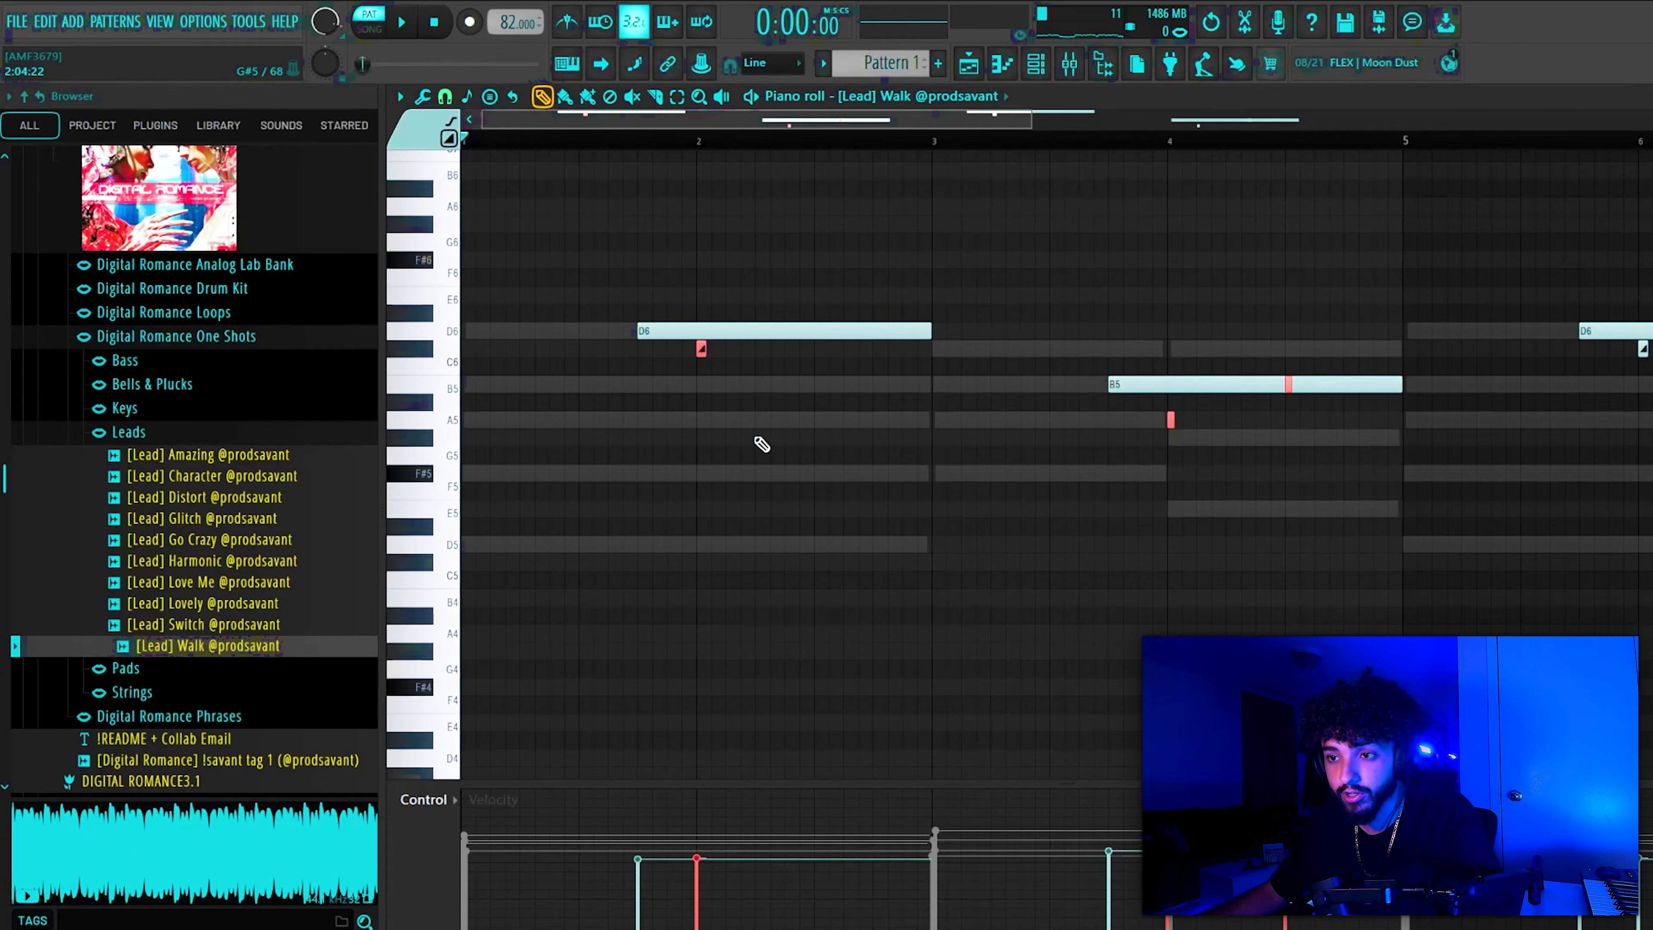
left_click(655, 424, "ctrl")
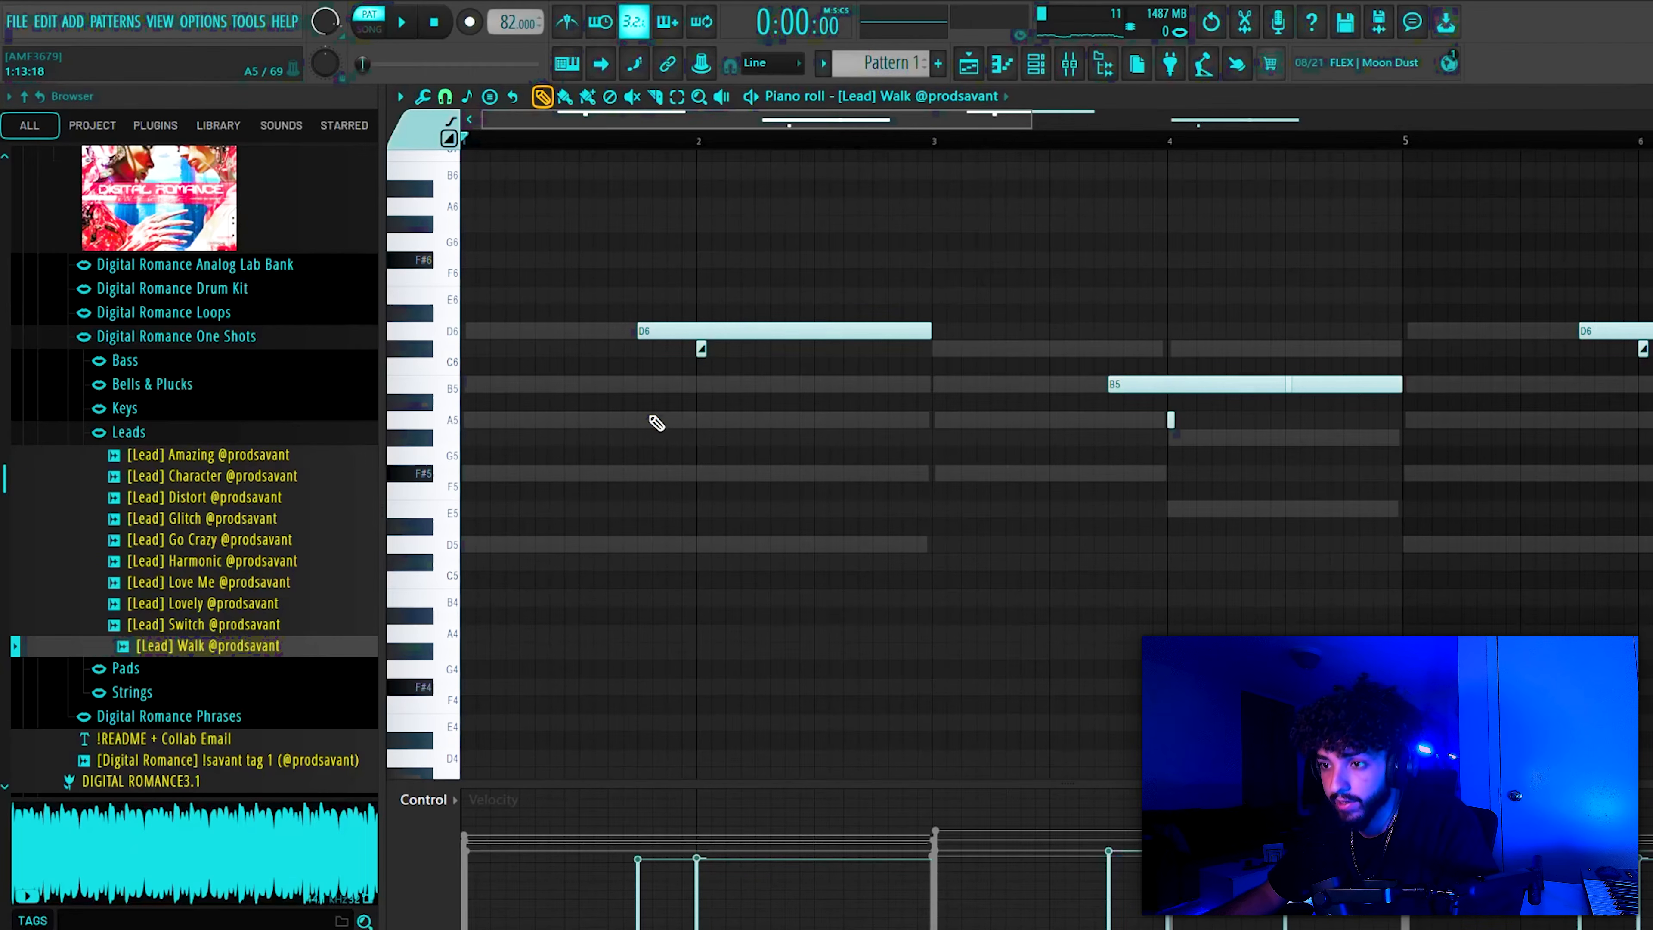
key("ctrl+s")
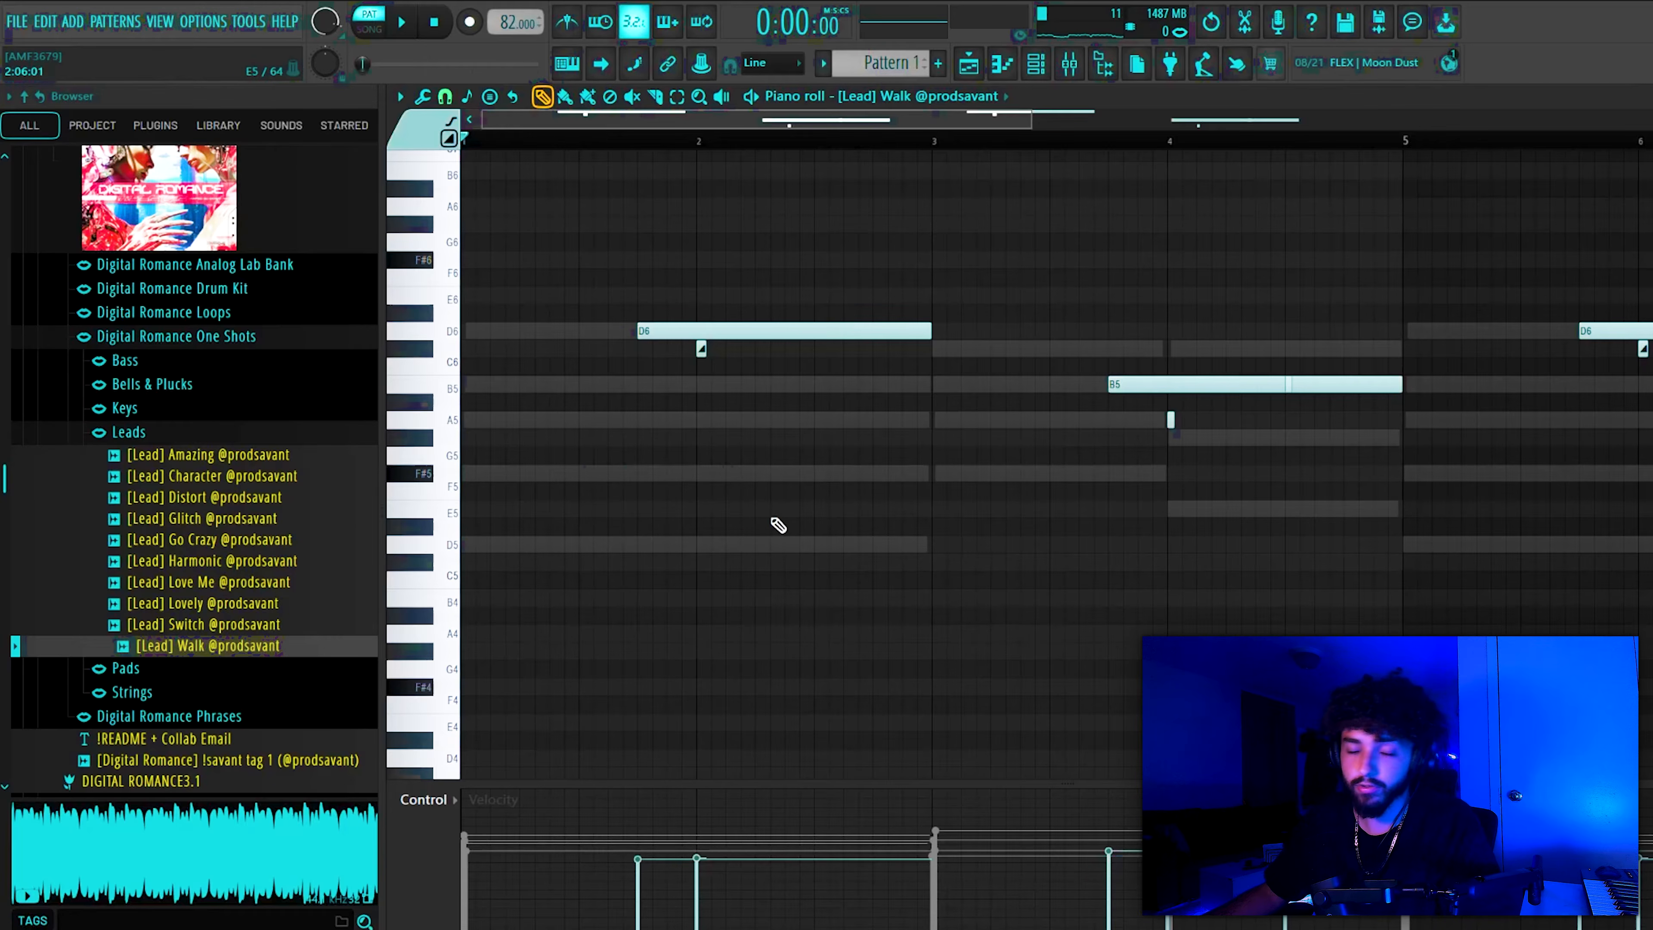
Step: Assign the Walk lead channel to mixer insert 3 and copy ValhallaVintageVerb onto it from the Analog Lab V track
scroll(666, 621, "down", 1)
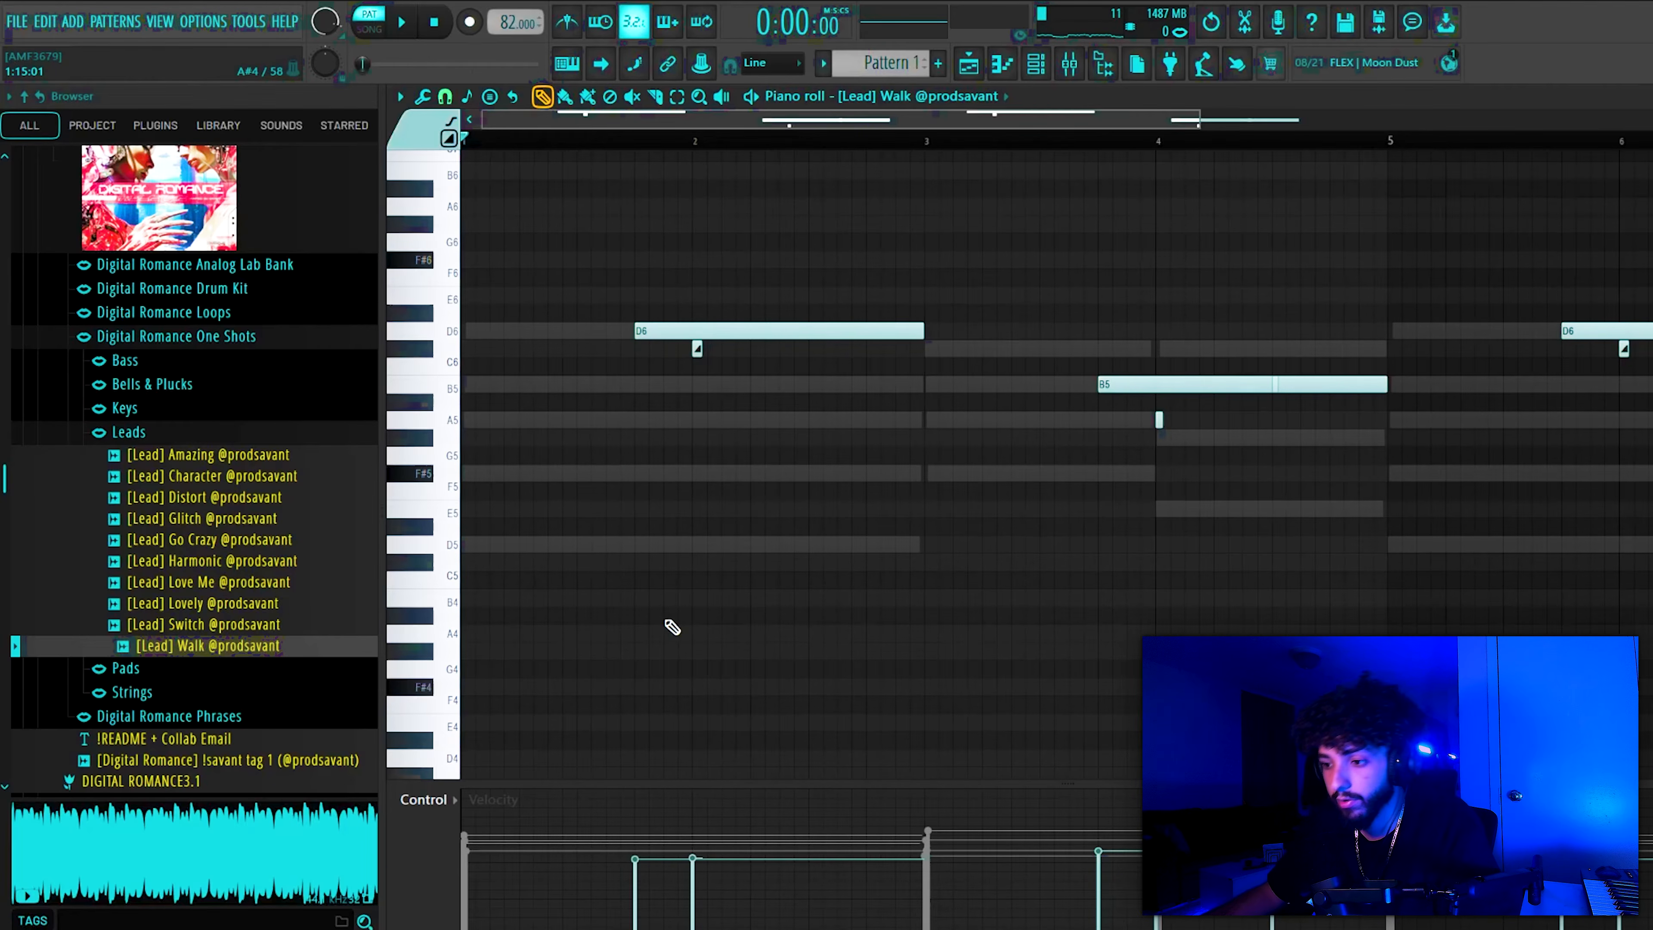
scroll(672, 627, "down", 2)
left_click(1036, 64)
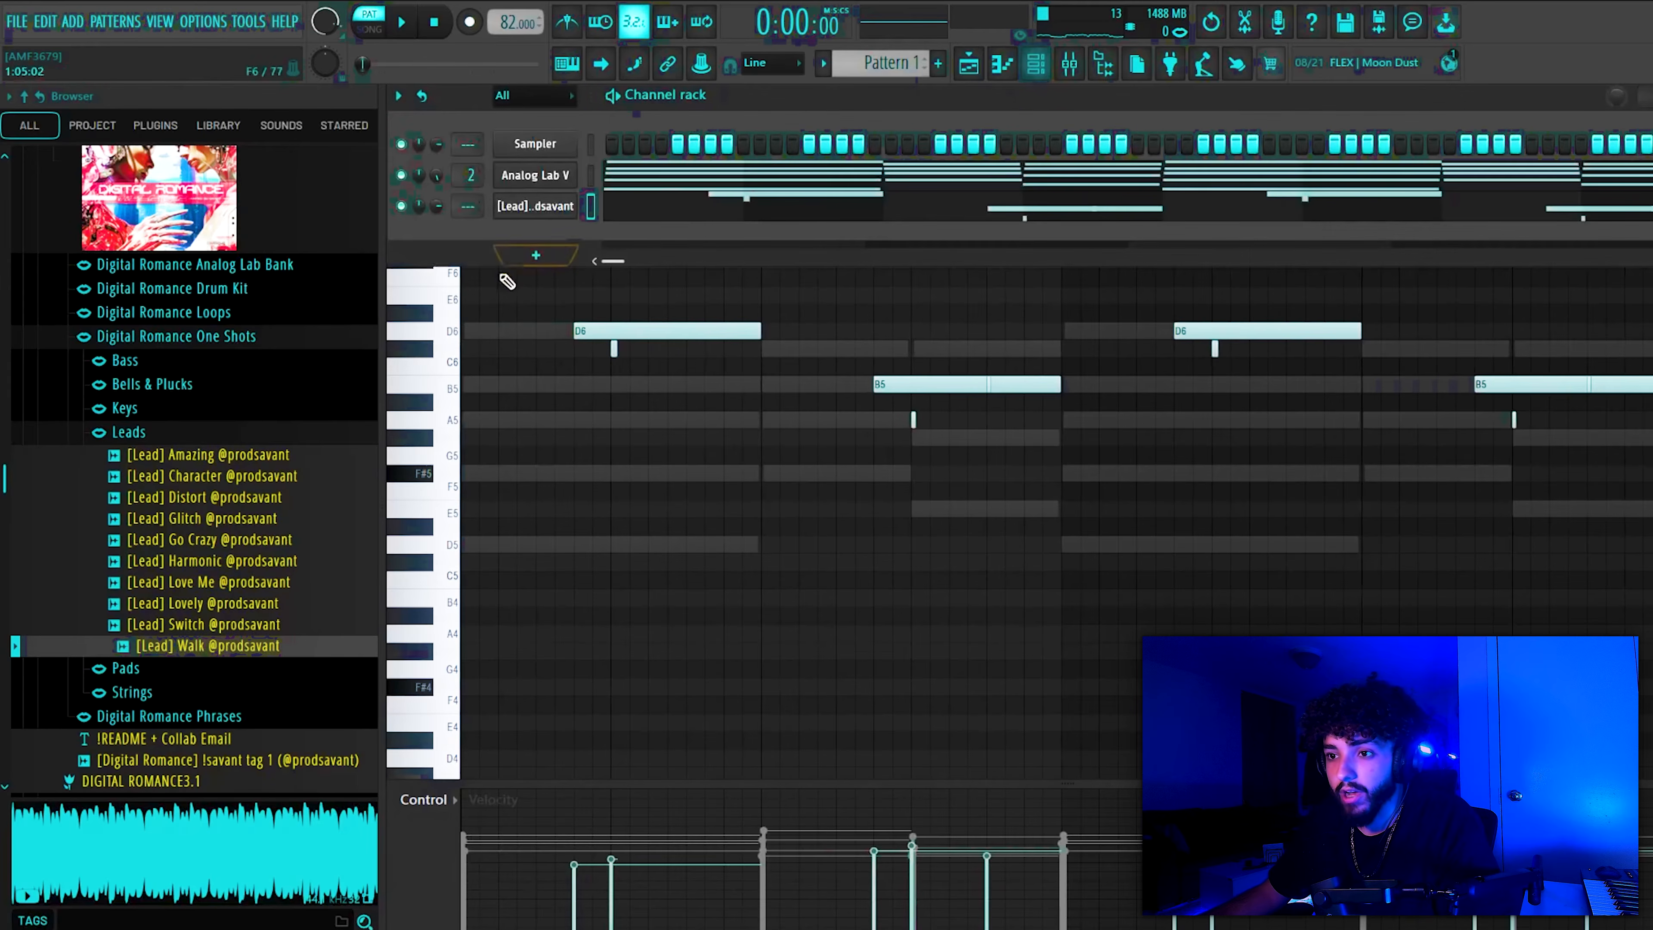
left_click(1072, 70)
left_click(605, 338)
right_click(606, 338)
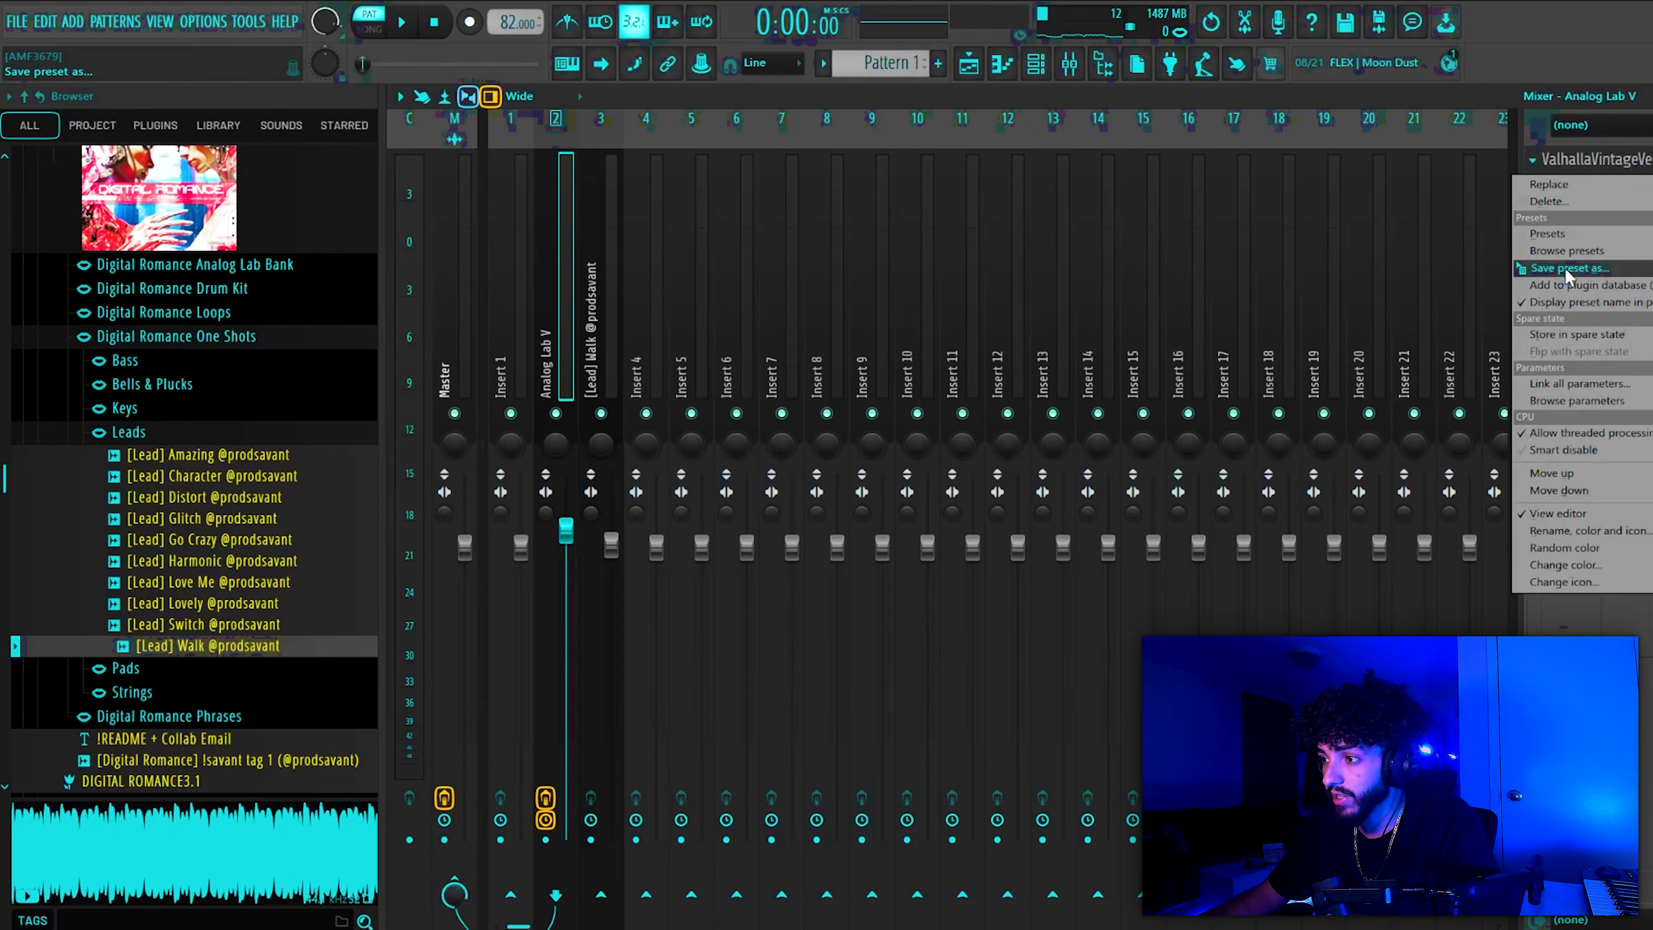
left_click_drag(1566, 273, 557, 400)
left_click_drag(609, 314, 604, 305)
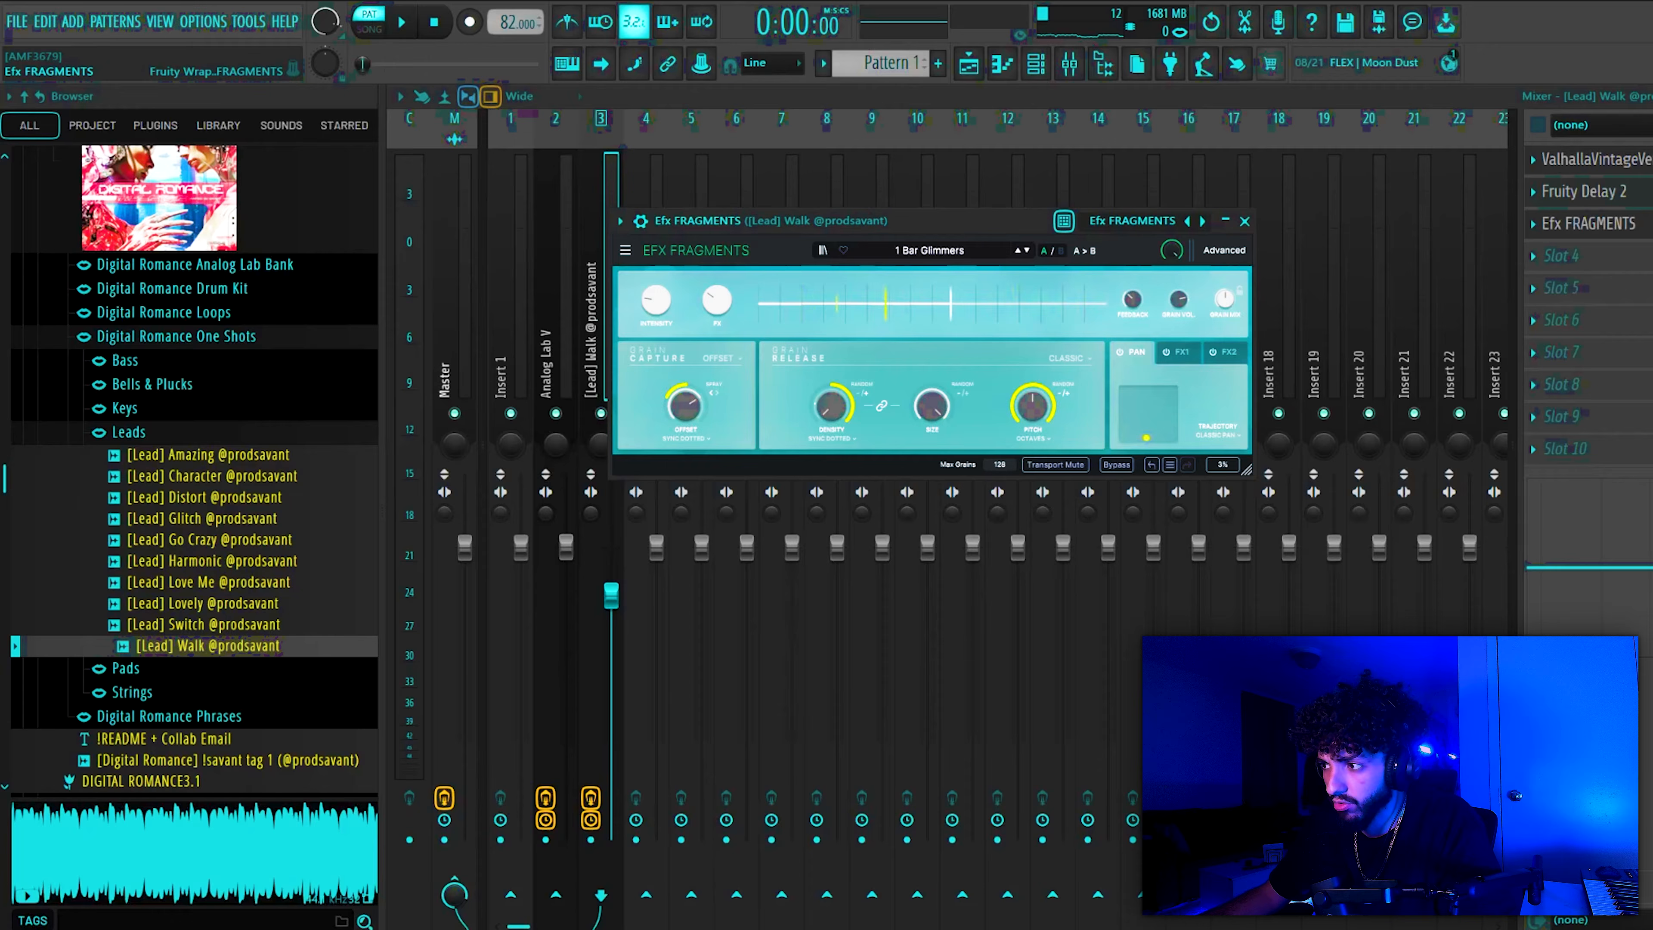
Step: Close the Efx FRAGMENTS editor, arm the Walk lead's mixer track for recording and render it to an audio clip
key("Escape")
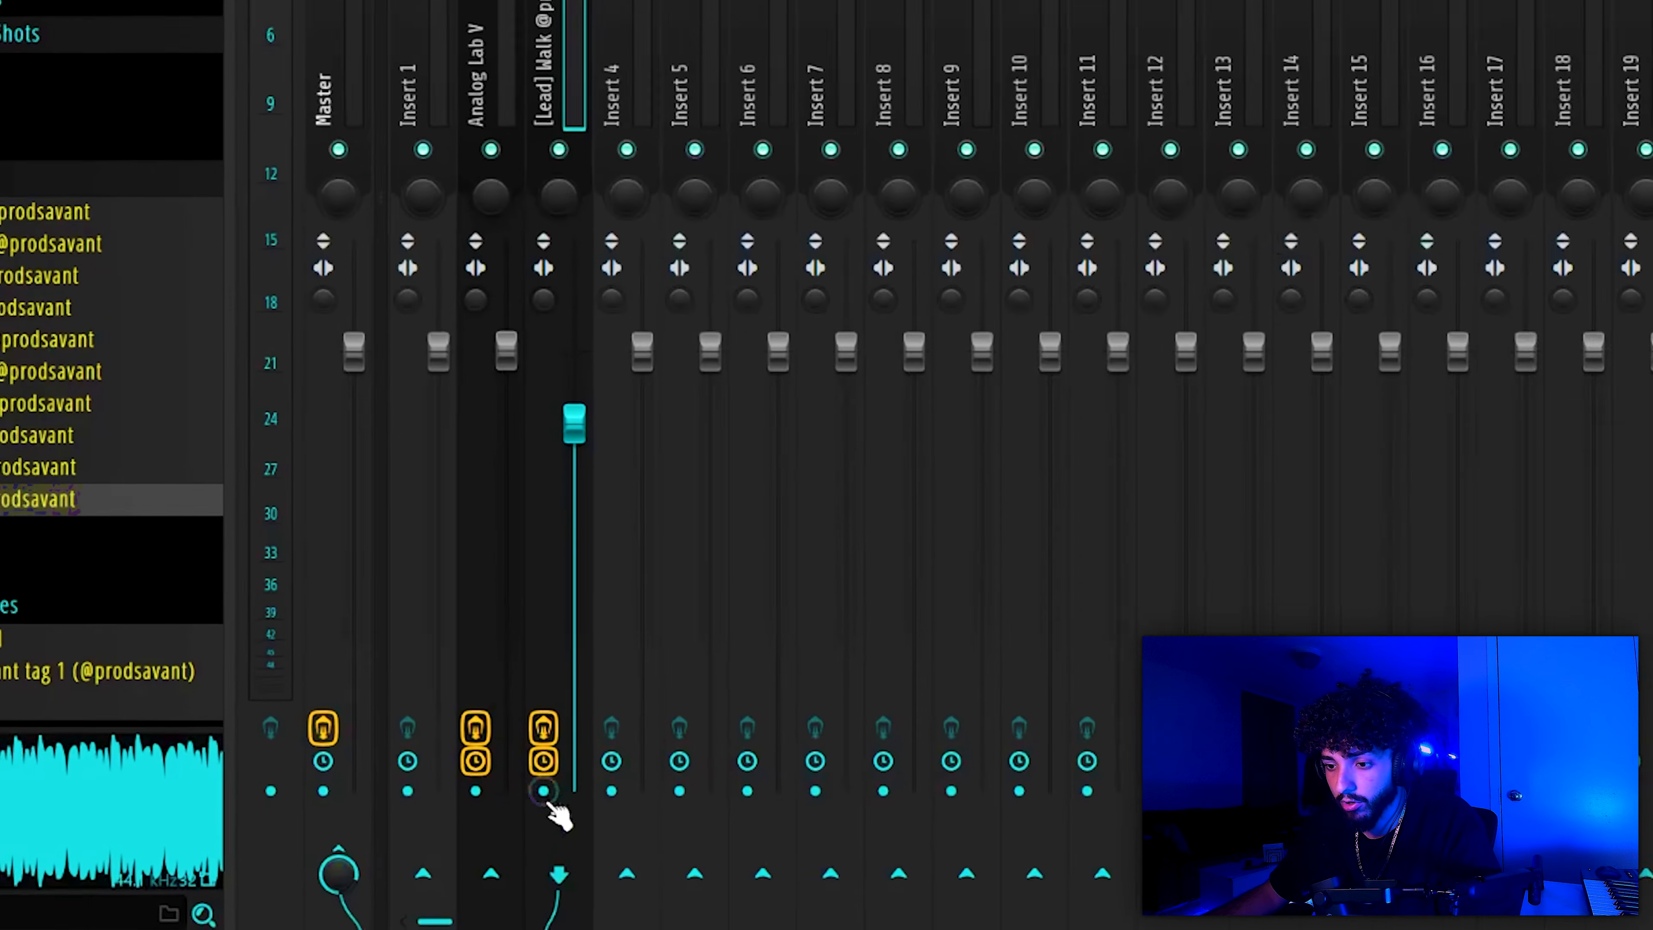
left_click(590, 839)
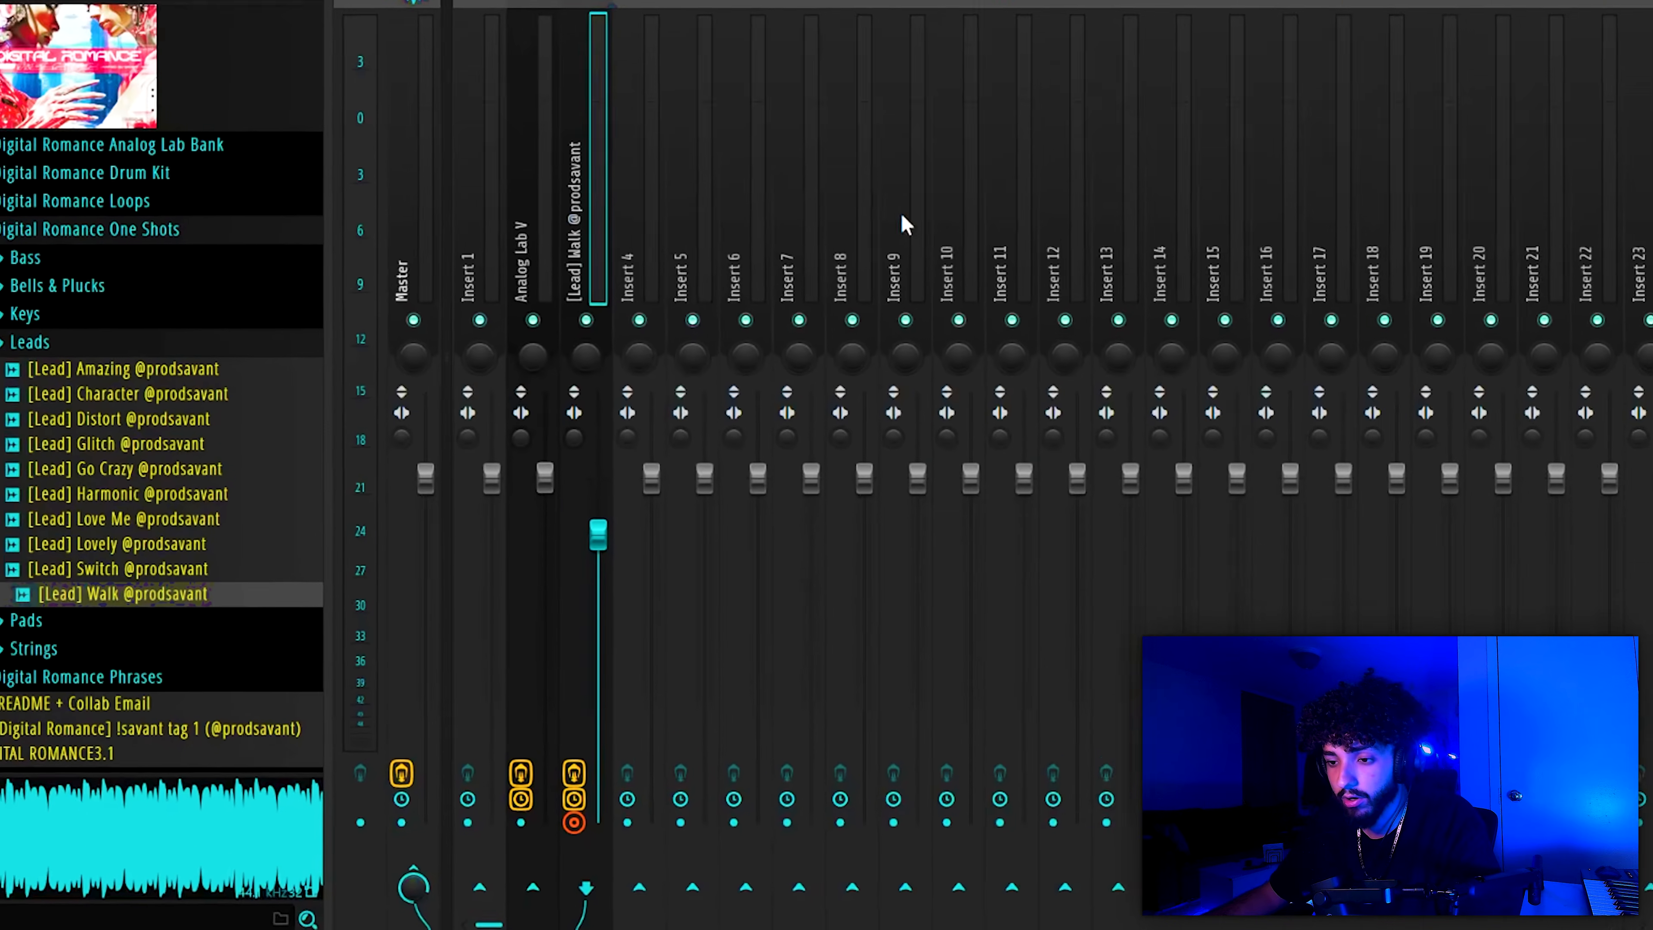
key("alt+r")
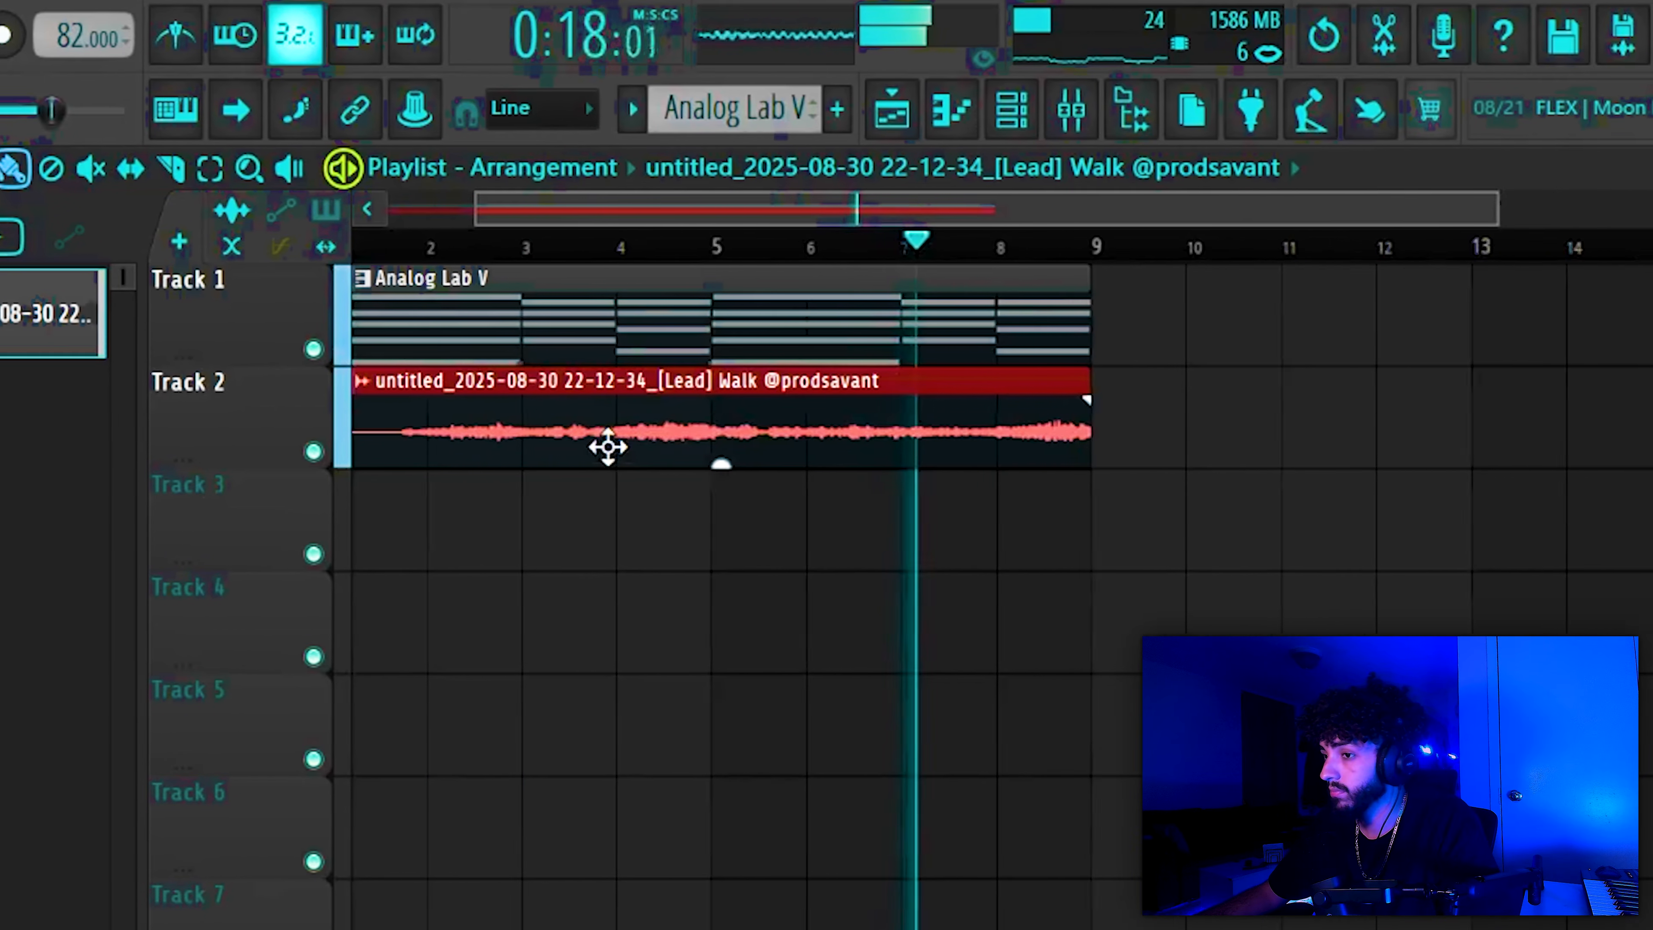
Step: Trim the rendered Walk lead on Track 2 into two phrases, removing the second's tail and extending the first to about bar 2.5
scroll(608, 447, "up", 3)
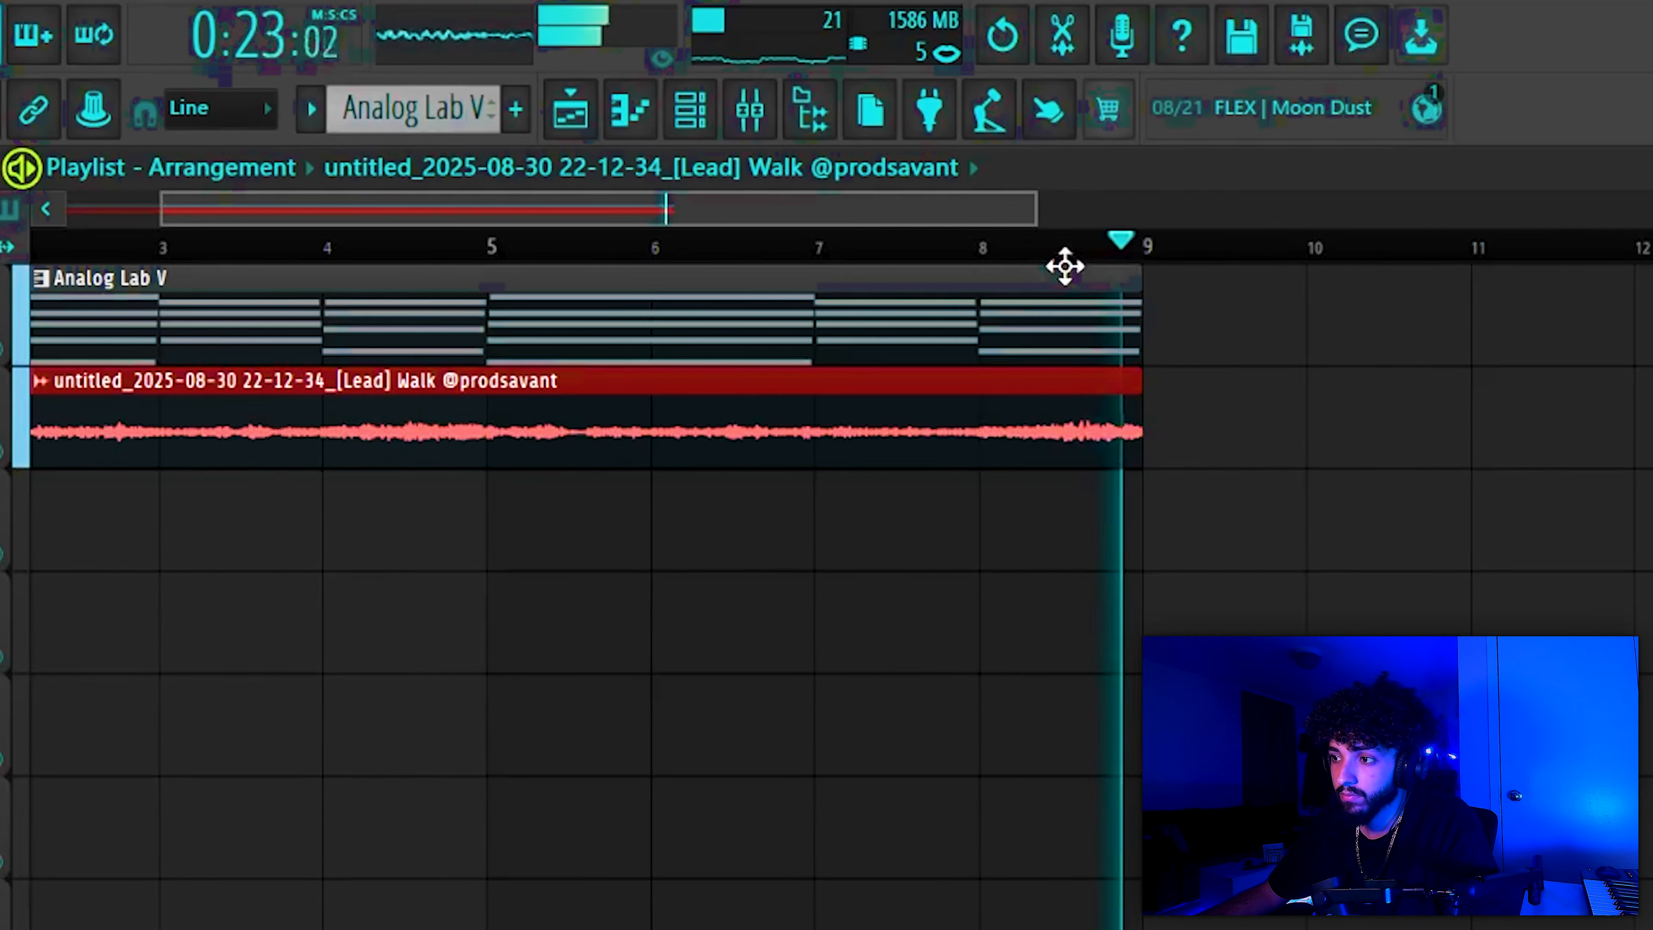
key("space")
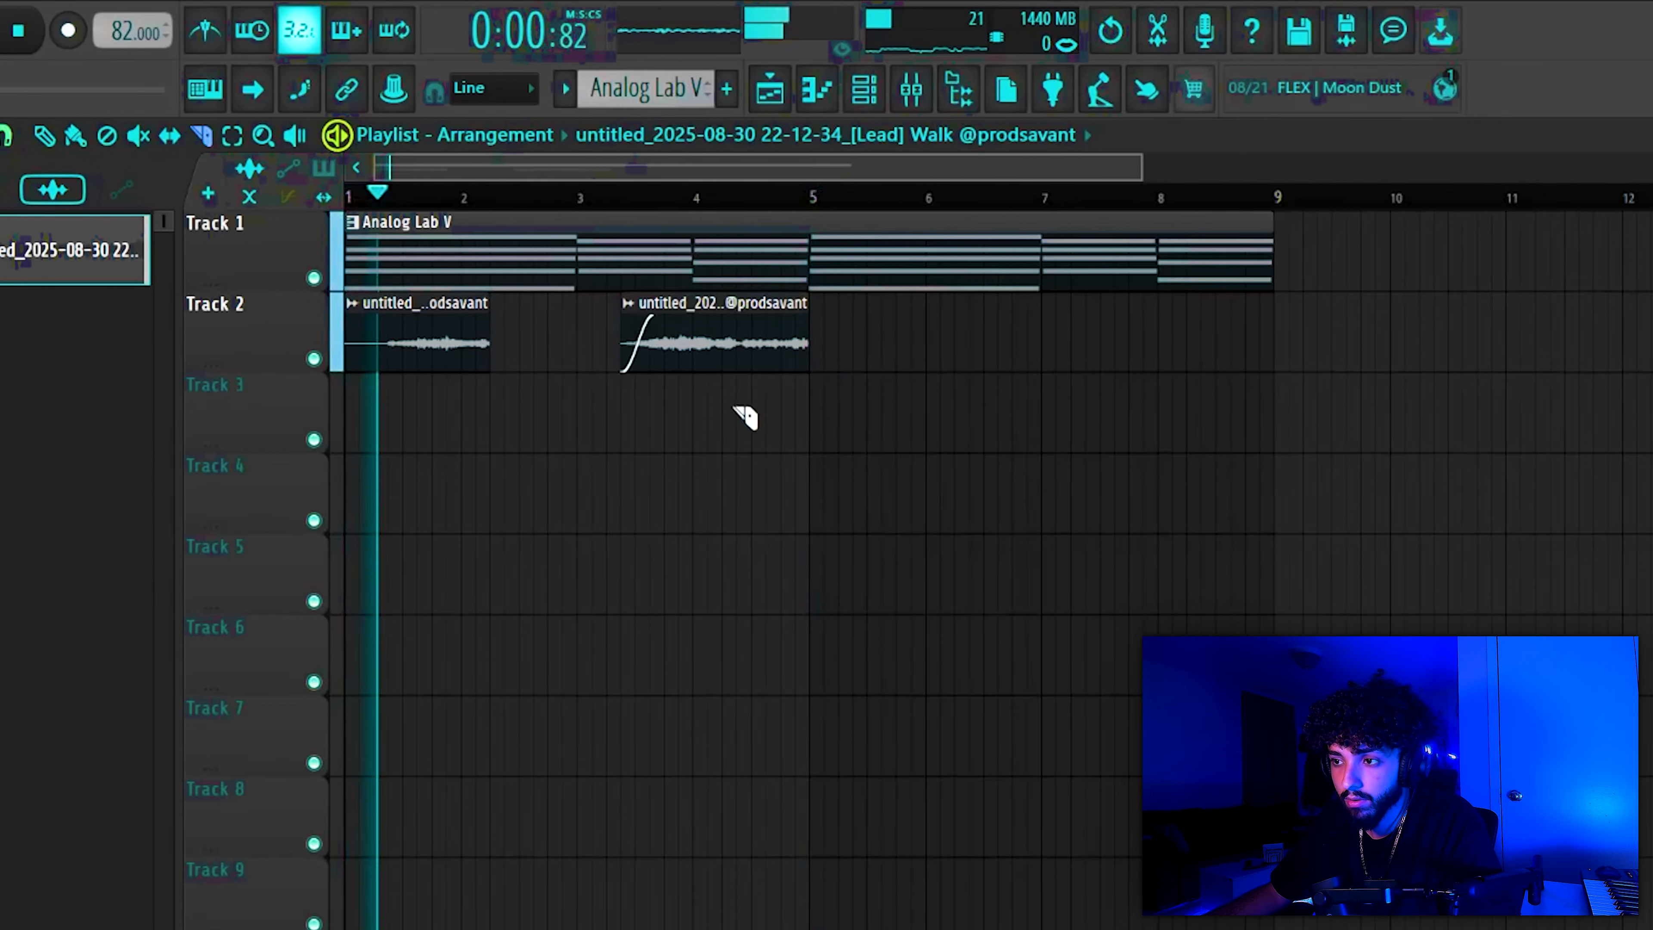
left_click_drag(742, 417, 781, 351)
right_click(781, 351)
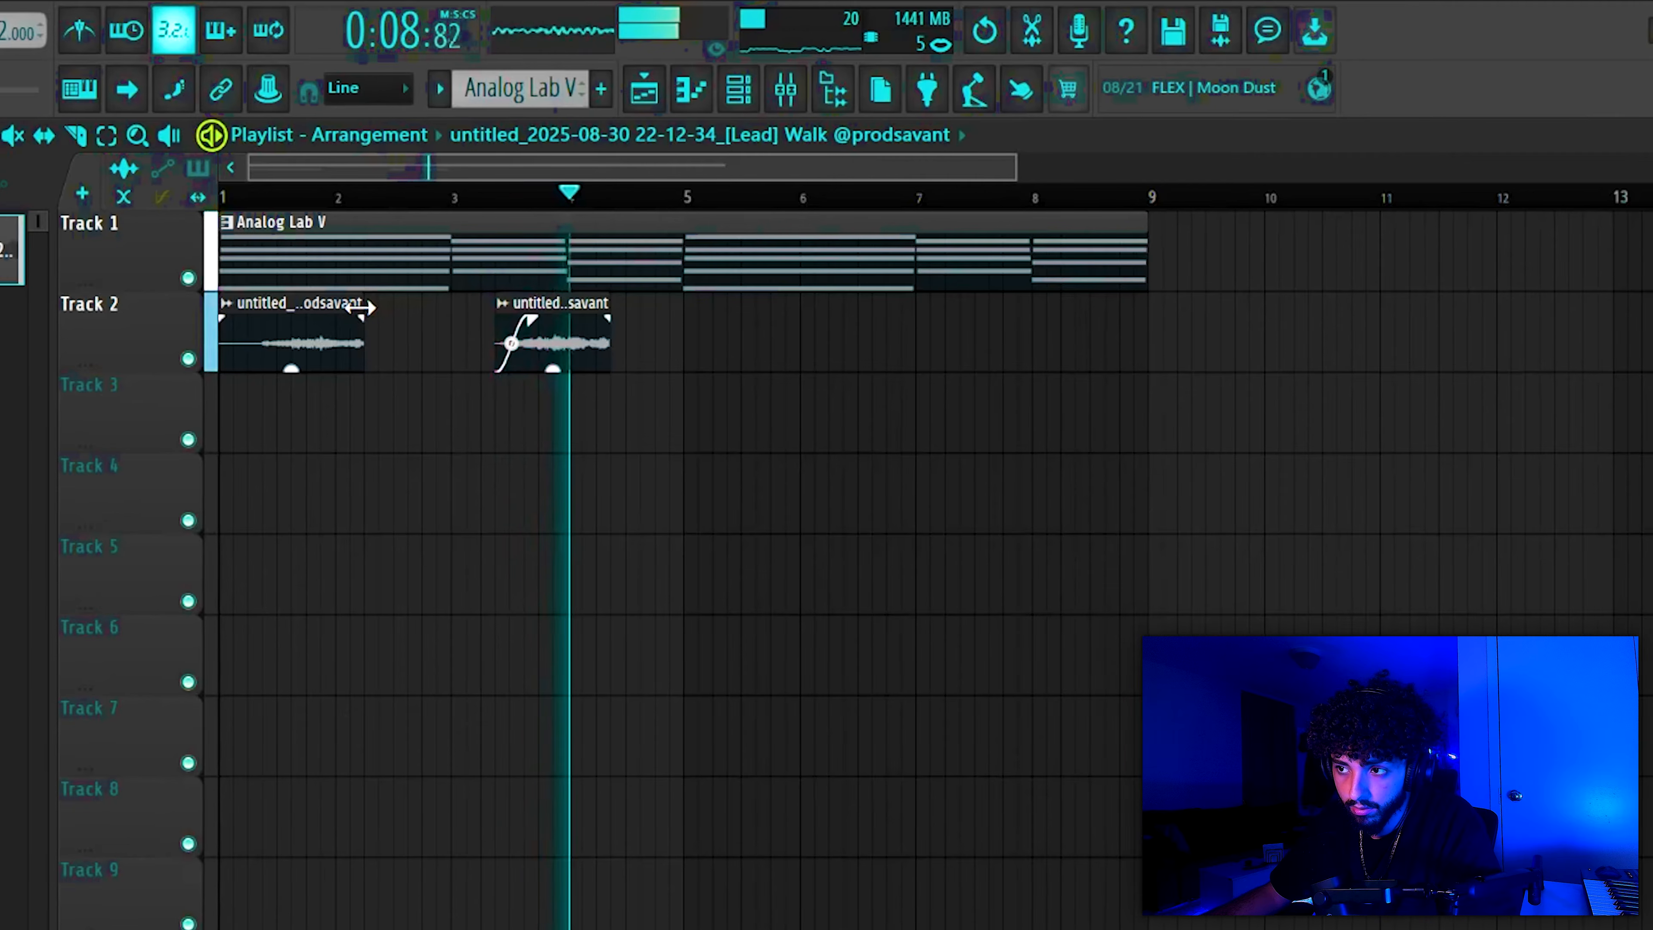
left_click_drag(348, 308, 379, 308)
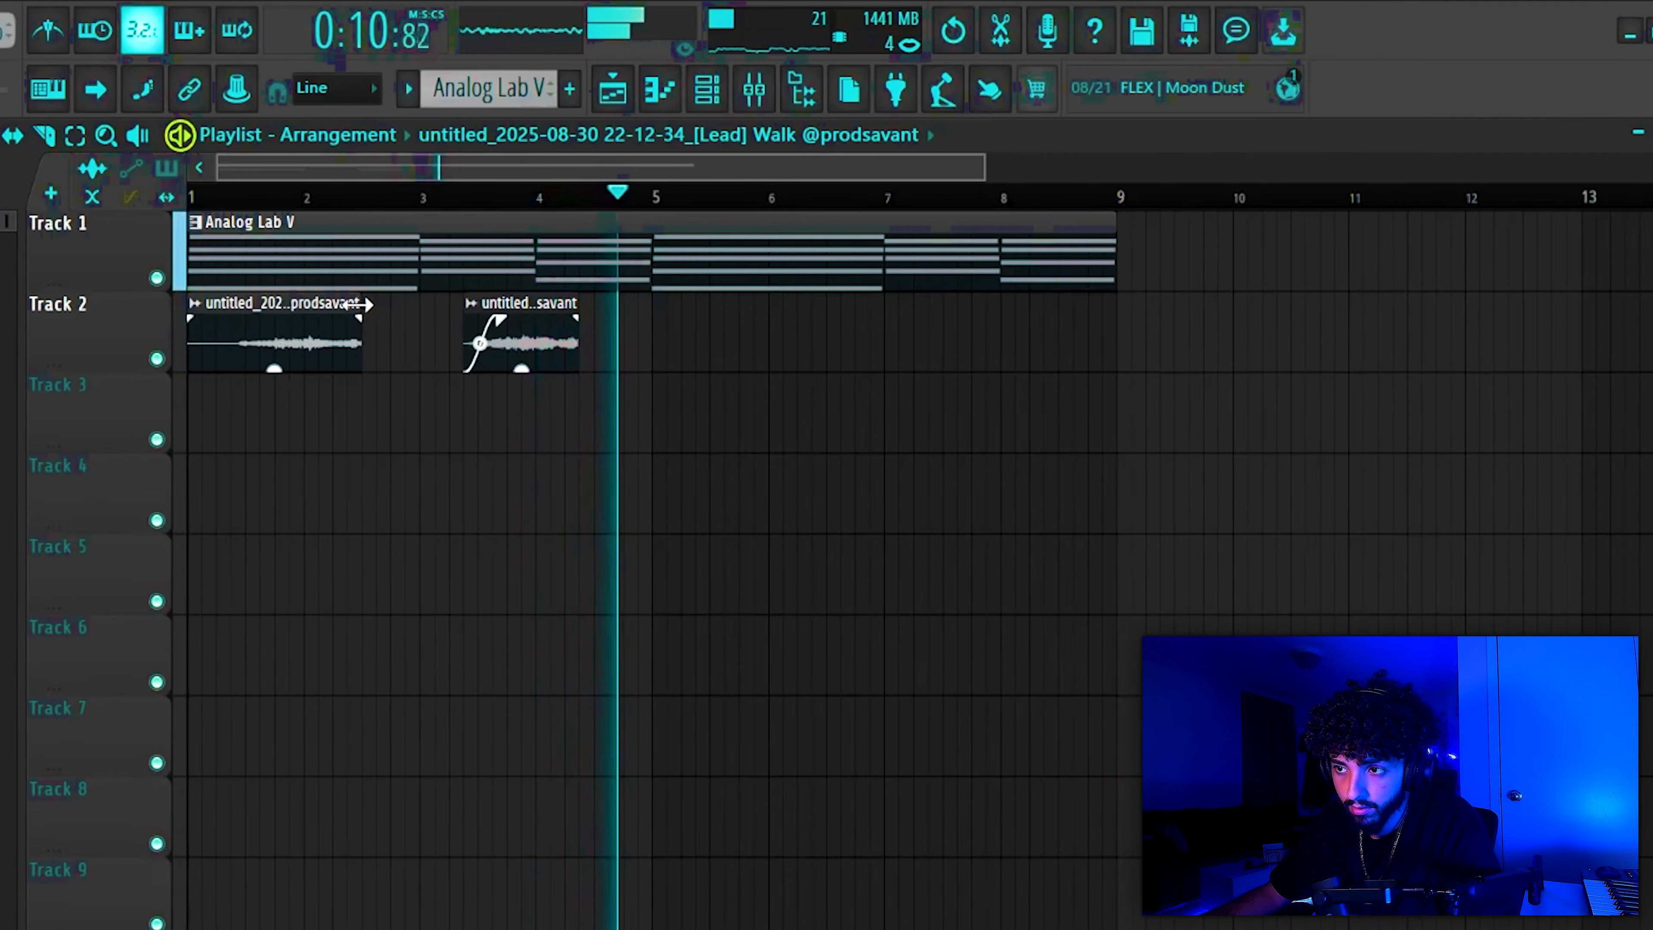
key("ctrl+z")
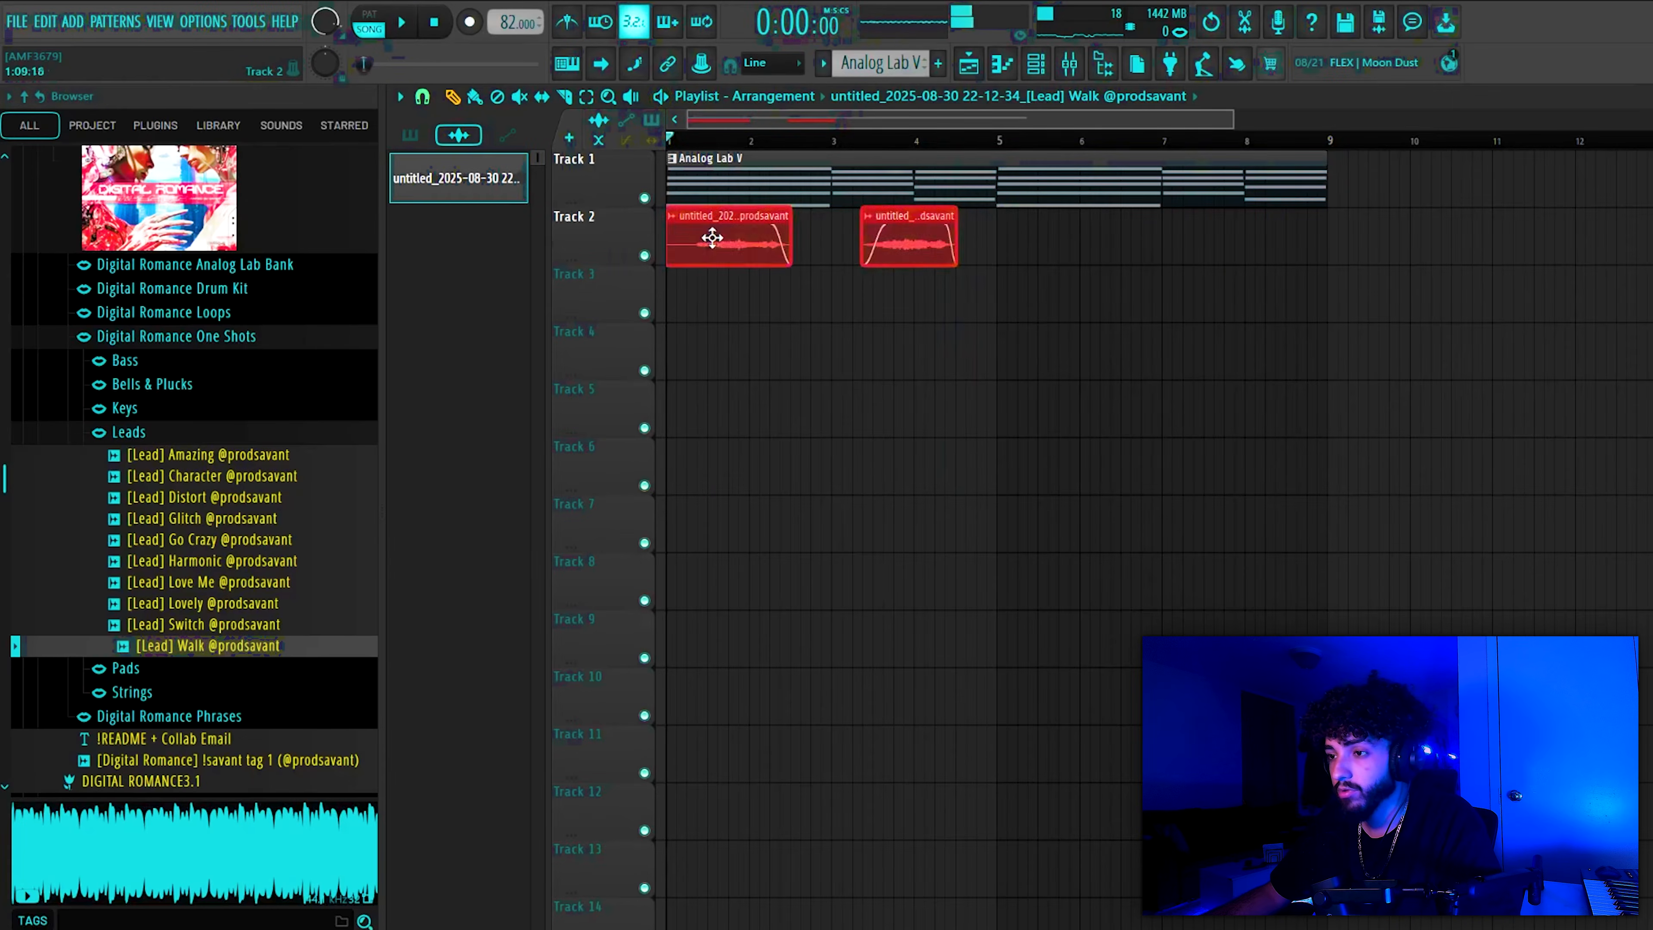
Step: Duplicate both trimmed Walk lead clips starting at bar 5 and set the audio clip's pitch shift to +1200 cents
left_click_drag(712, 238, 1036, 225)
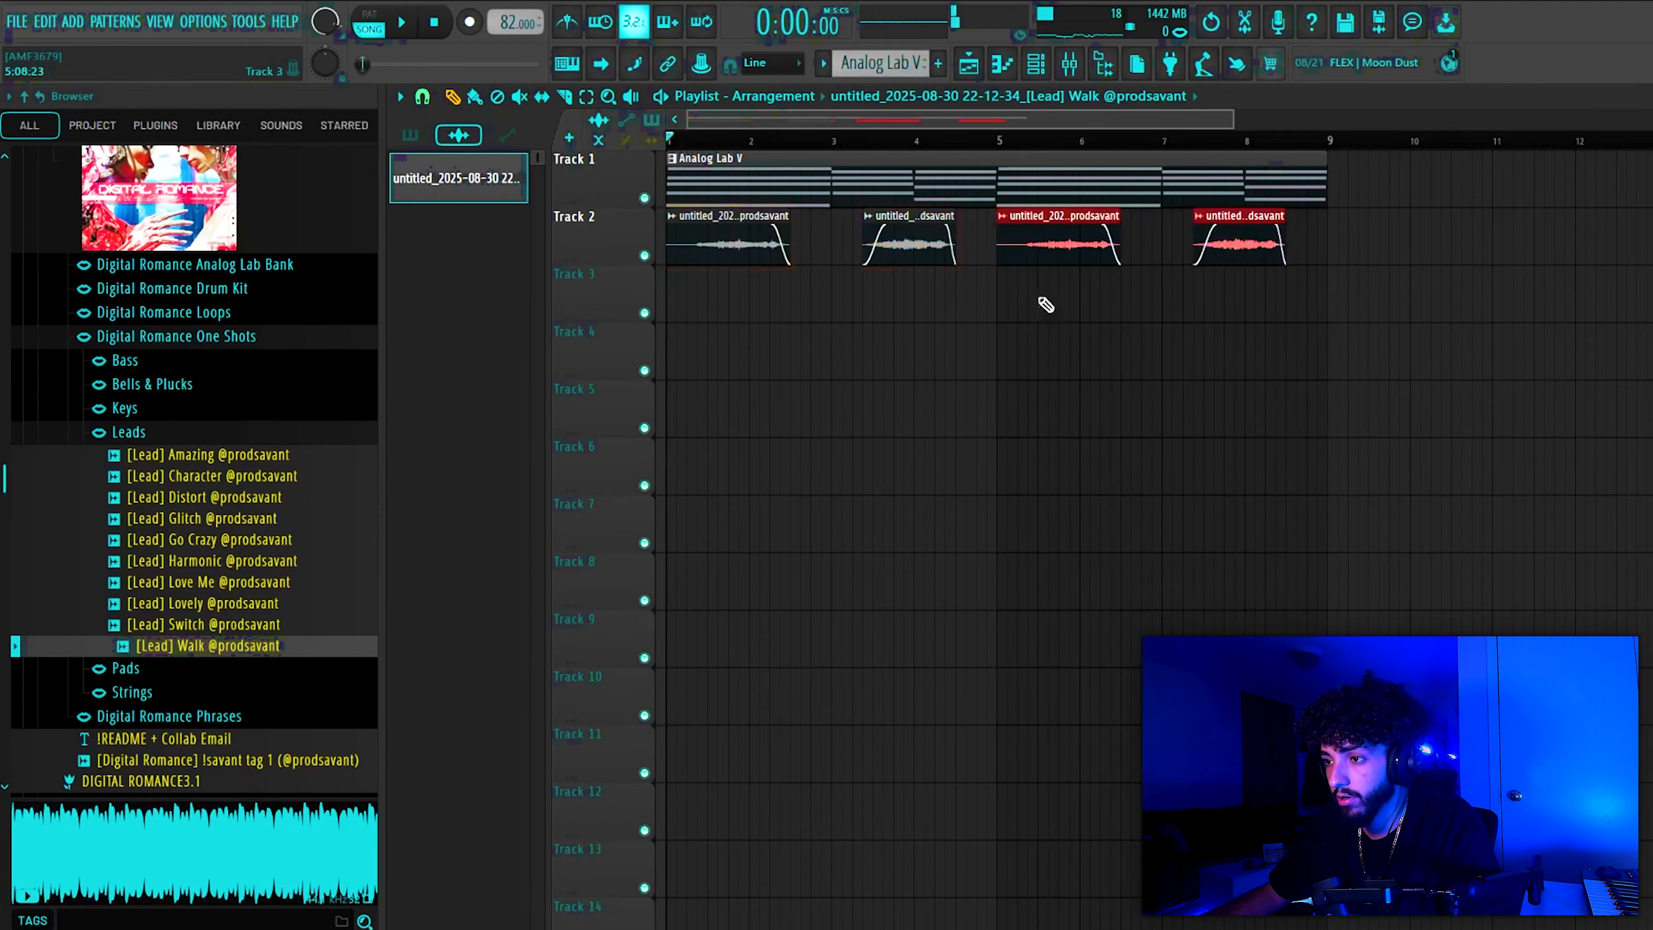
double_click(725, 239)
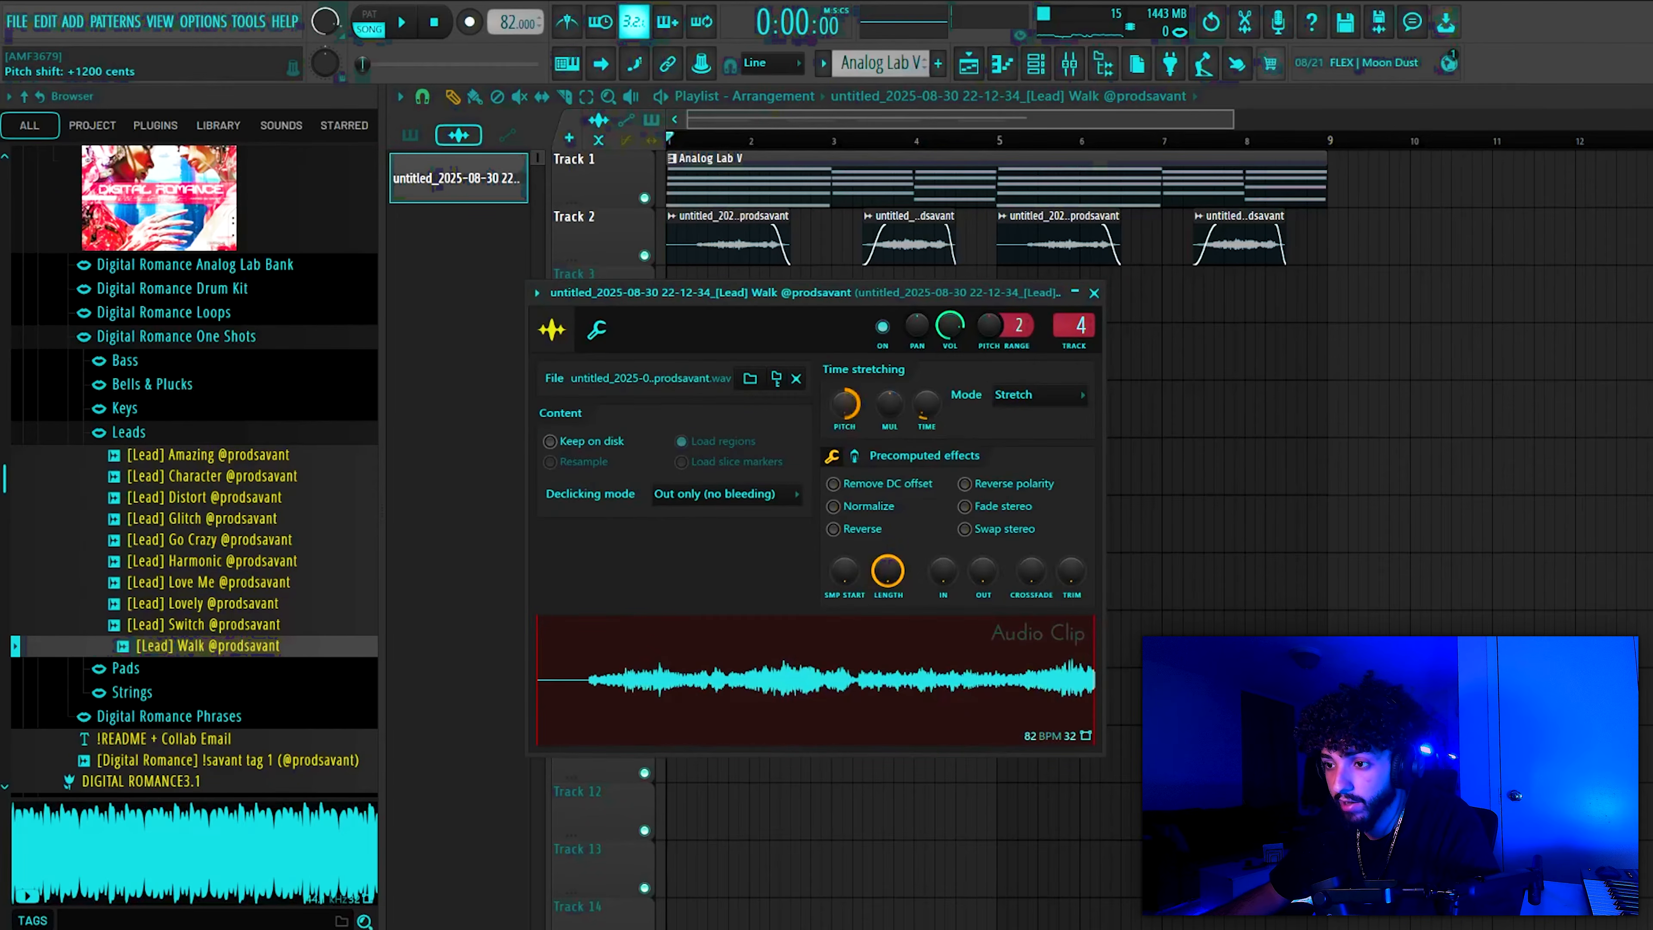
Step: Route the Analog Lab V and rendered Walk tracks only to Insert 1, and add SoundShifter Pitch Stereo there at -3 semitones
left_click(1068, 65)
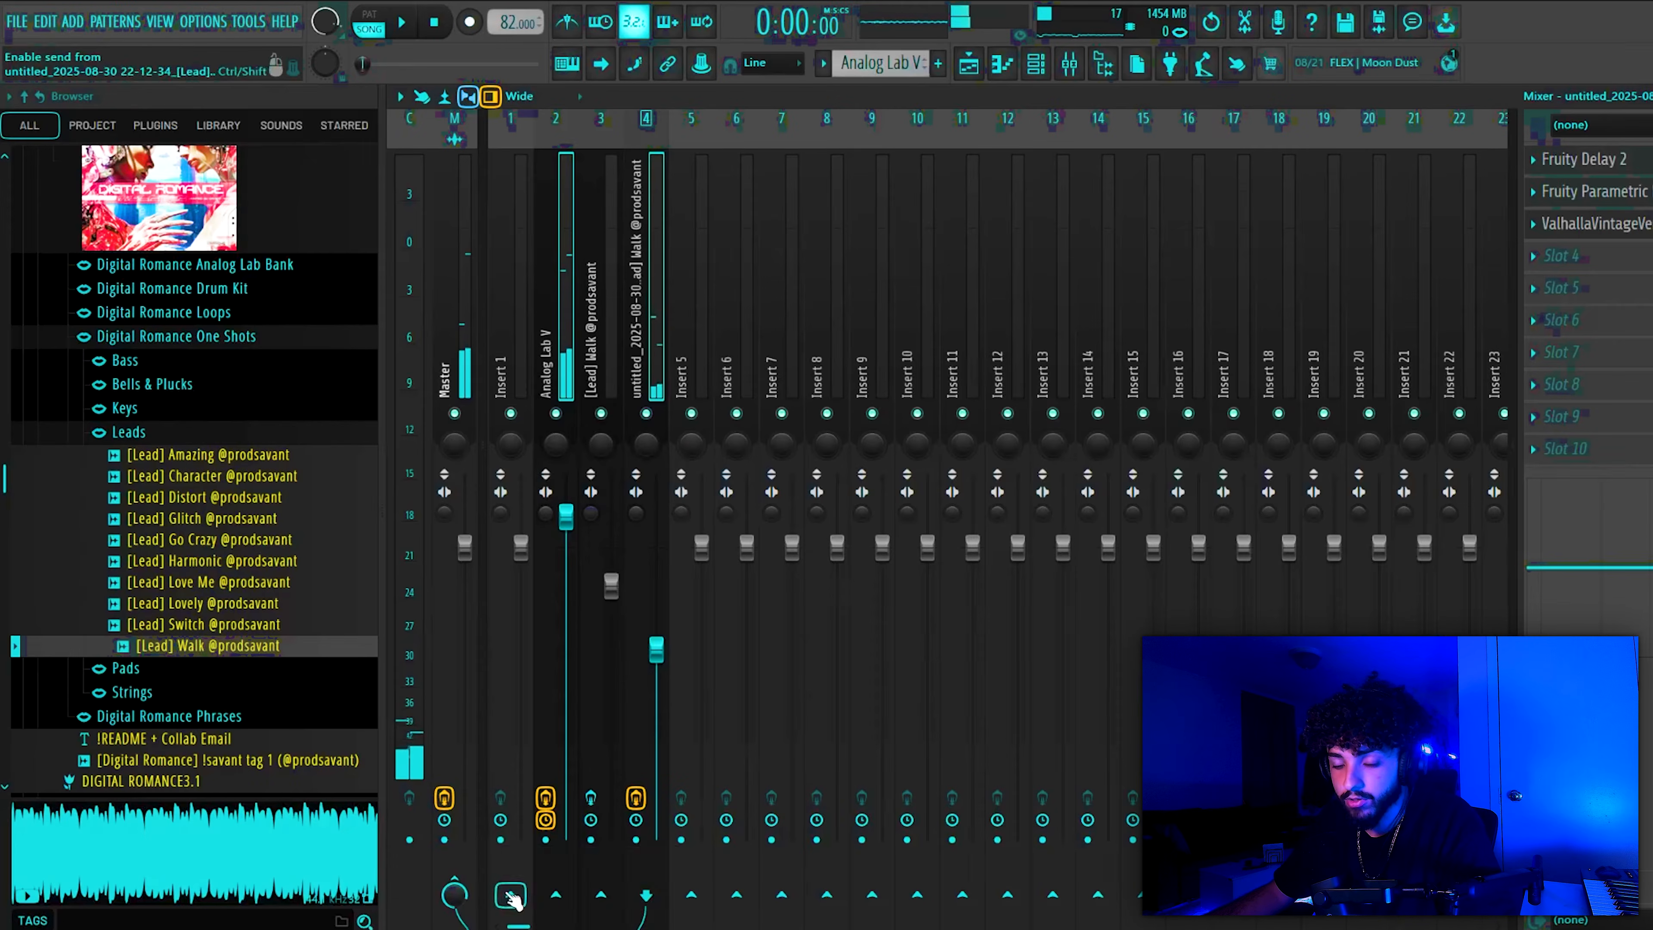
right_click(505, 893)
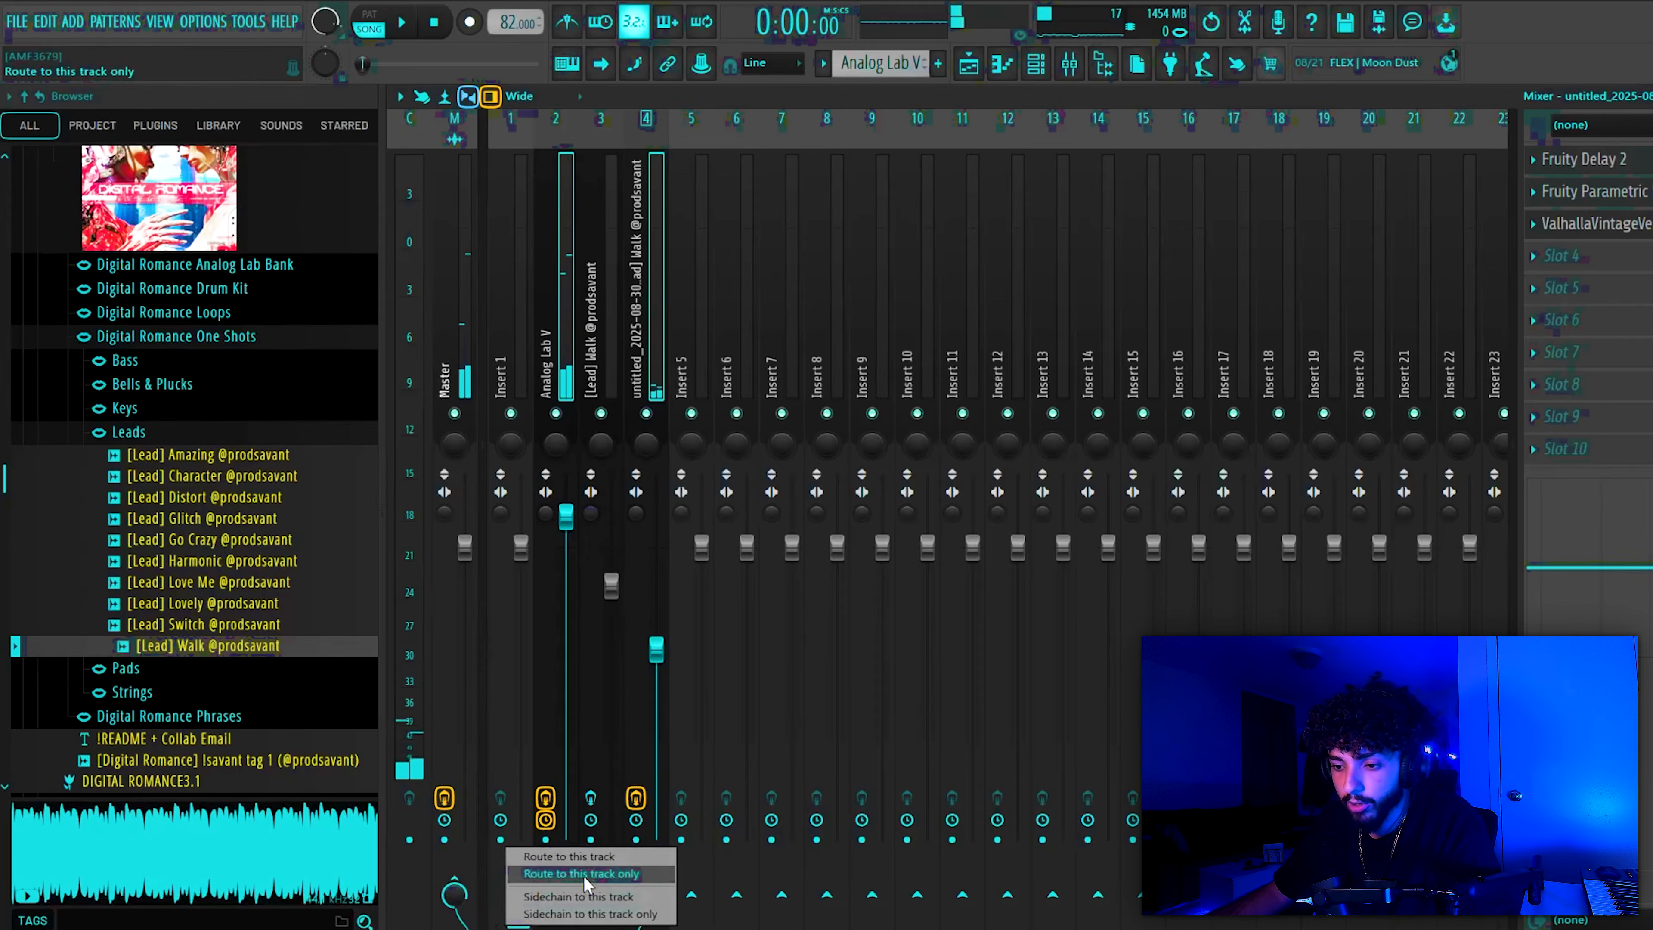
left_click(584, 874)
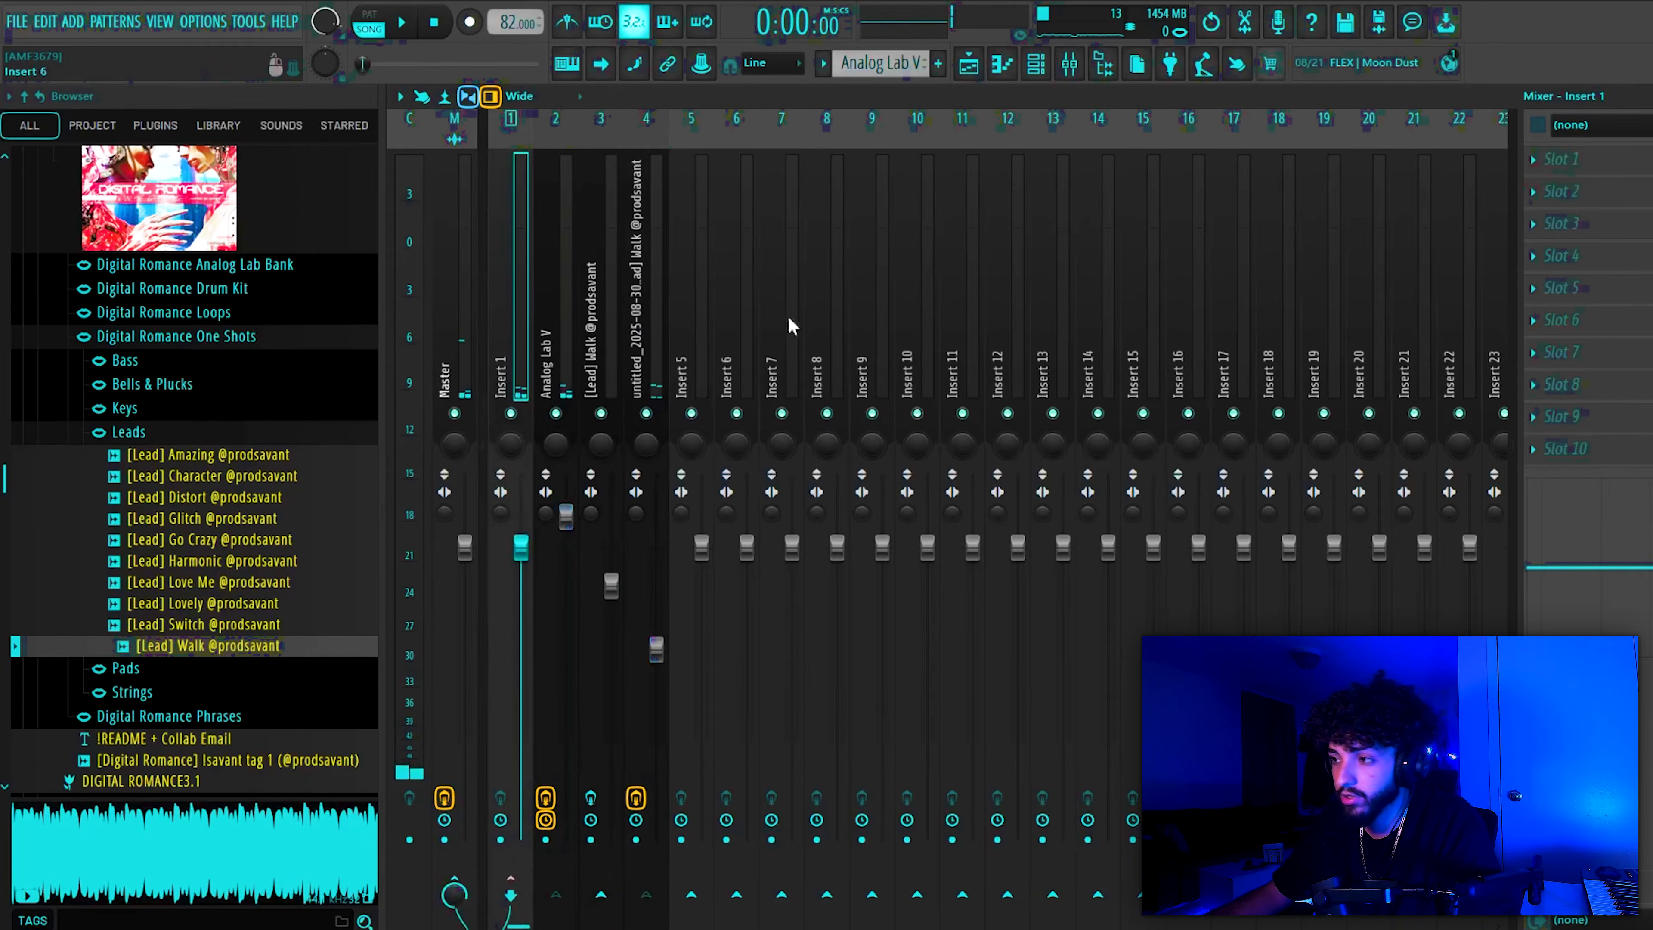
left_click(1606, 173)
left_click(1445, 266)
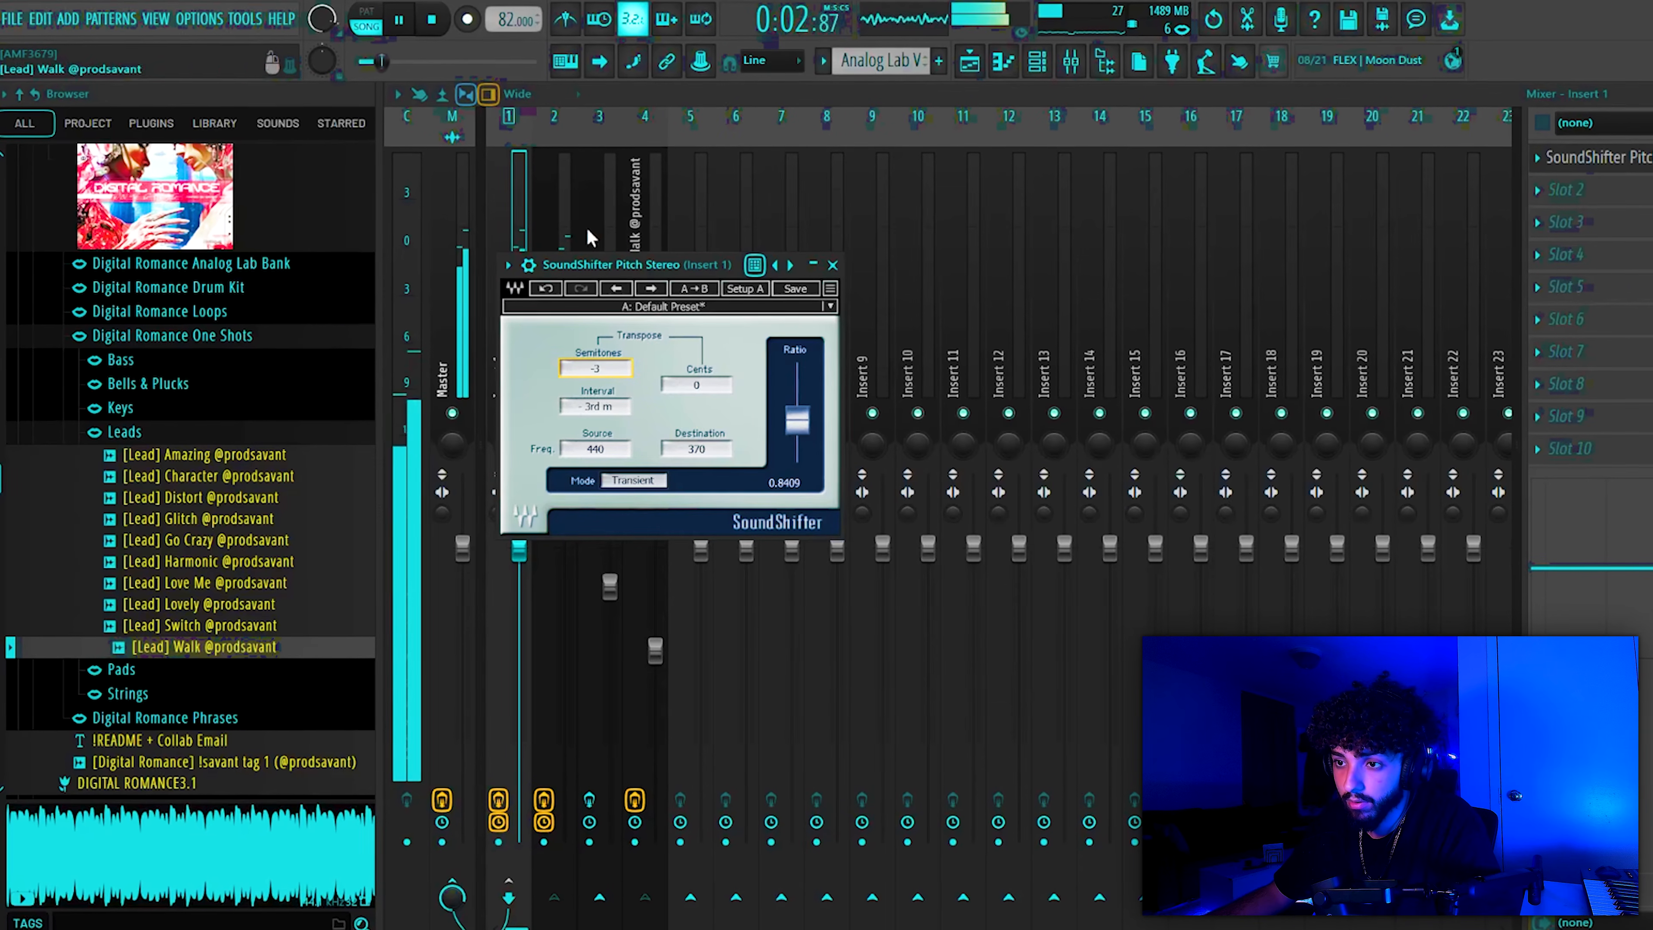
Step: Add Gross Beat to the rendered Walk lead's mixer track with the Sidechain a volume pattern and adjust its mix level
left_click(565, 225)
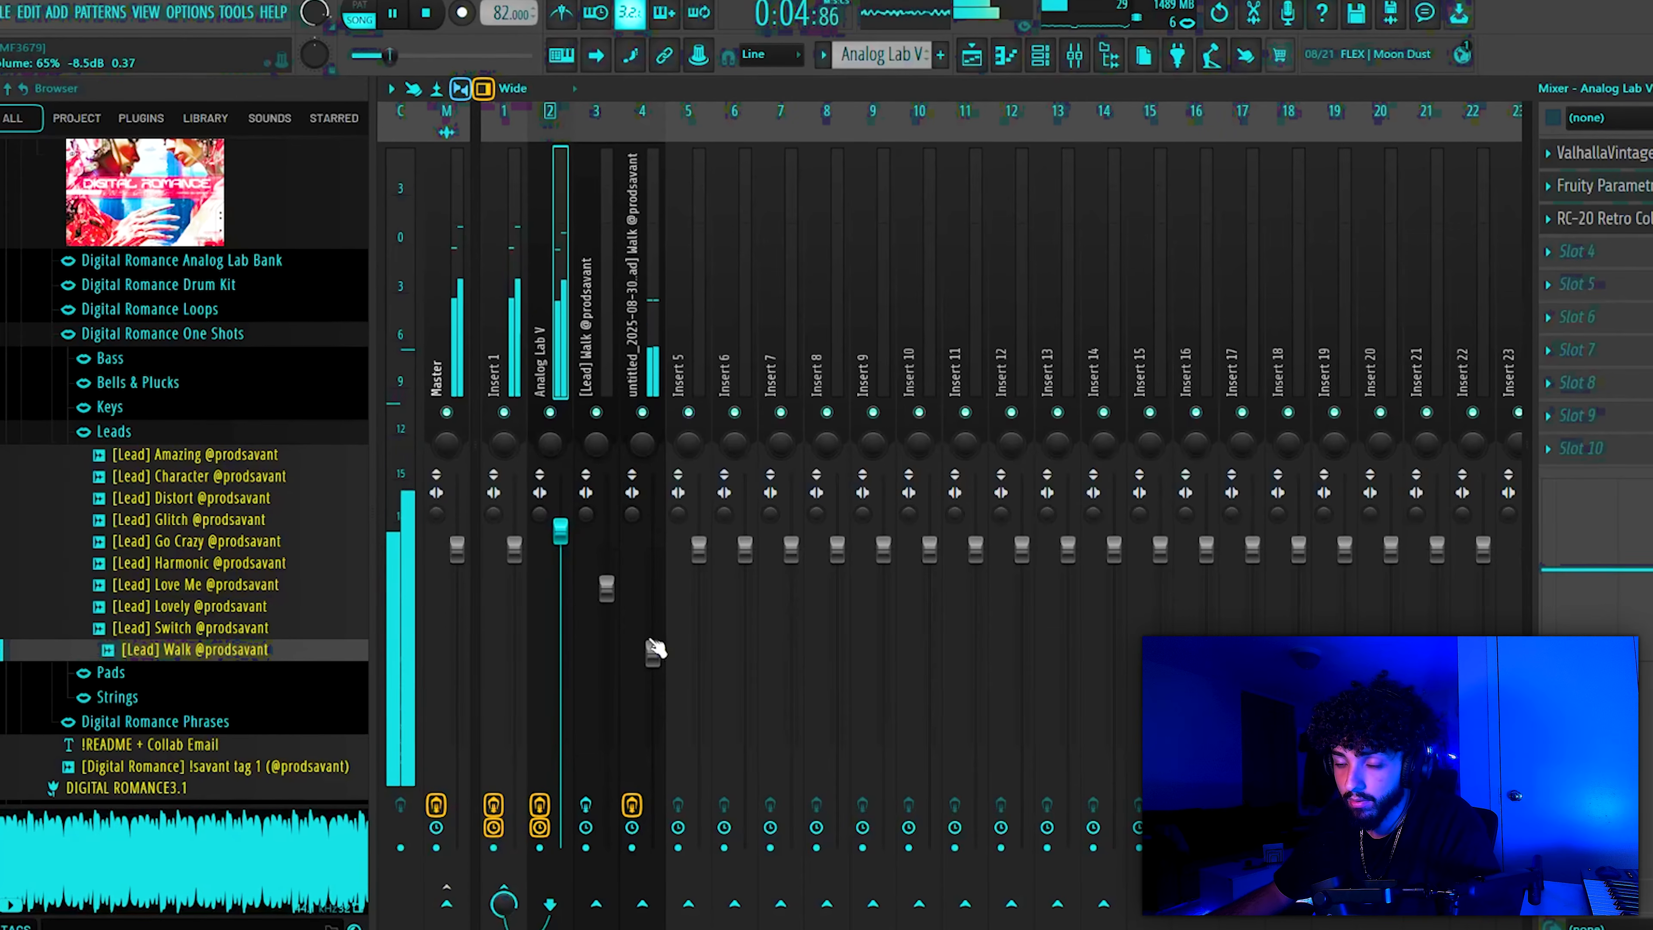
left_click(653, 651)
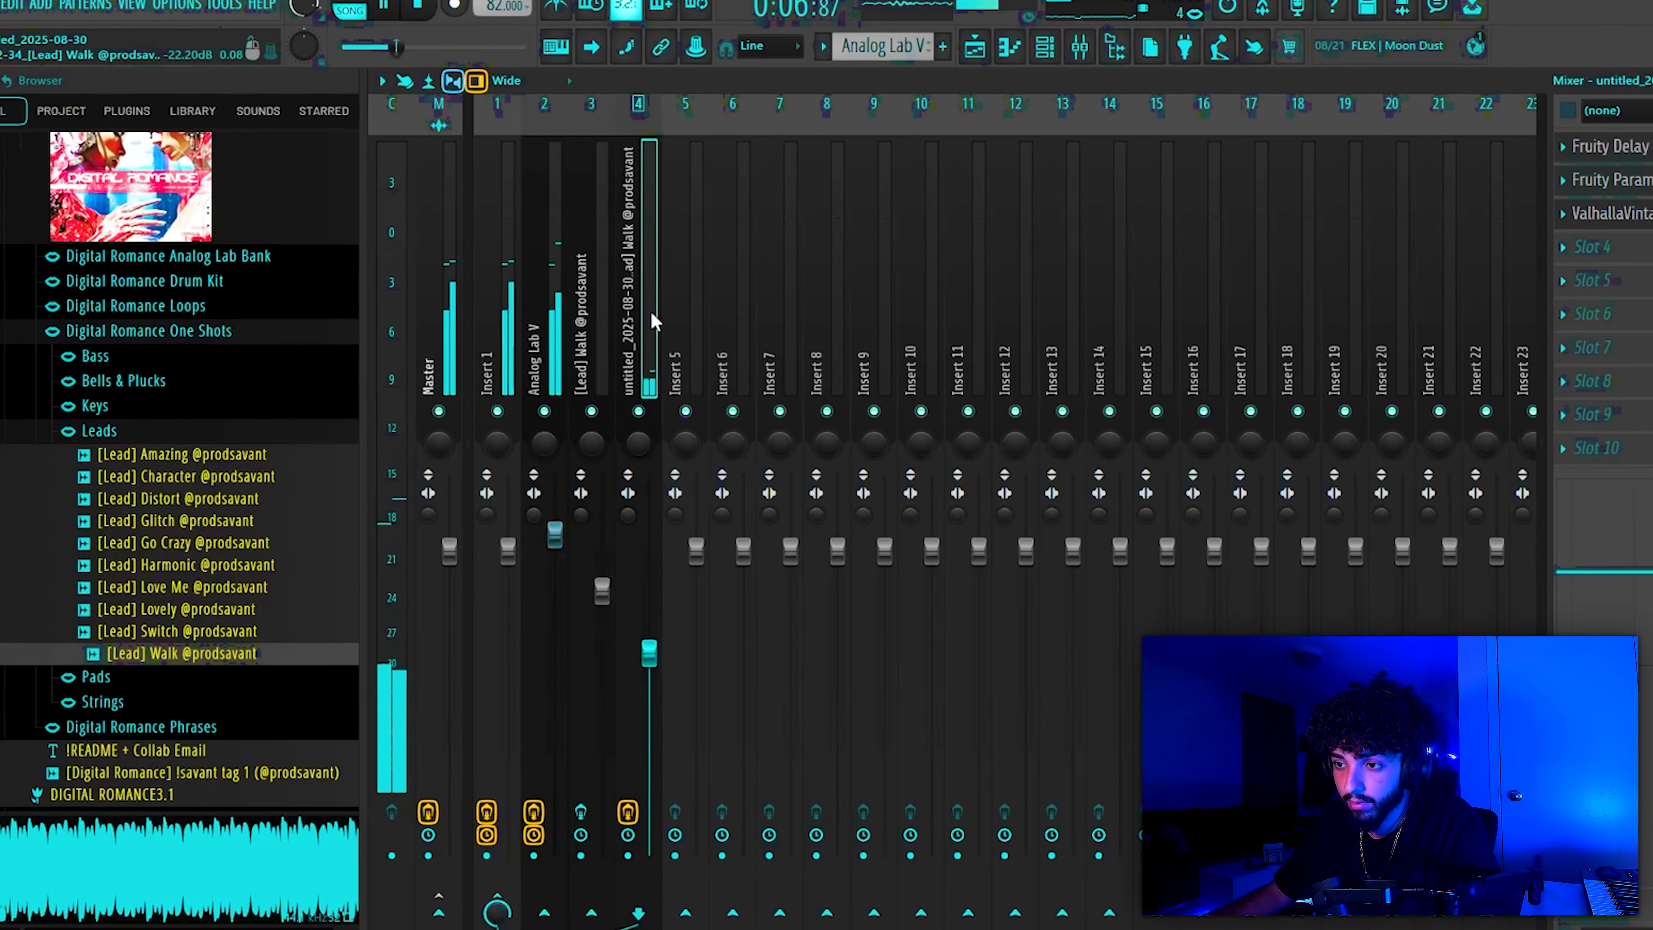
left_click(1620, 277)
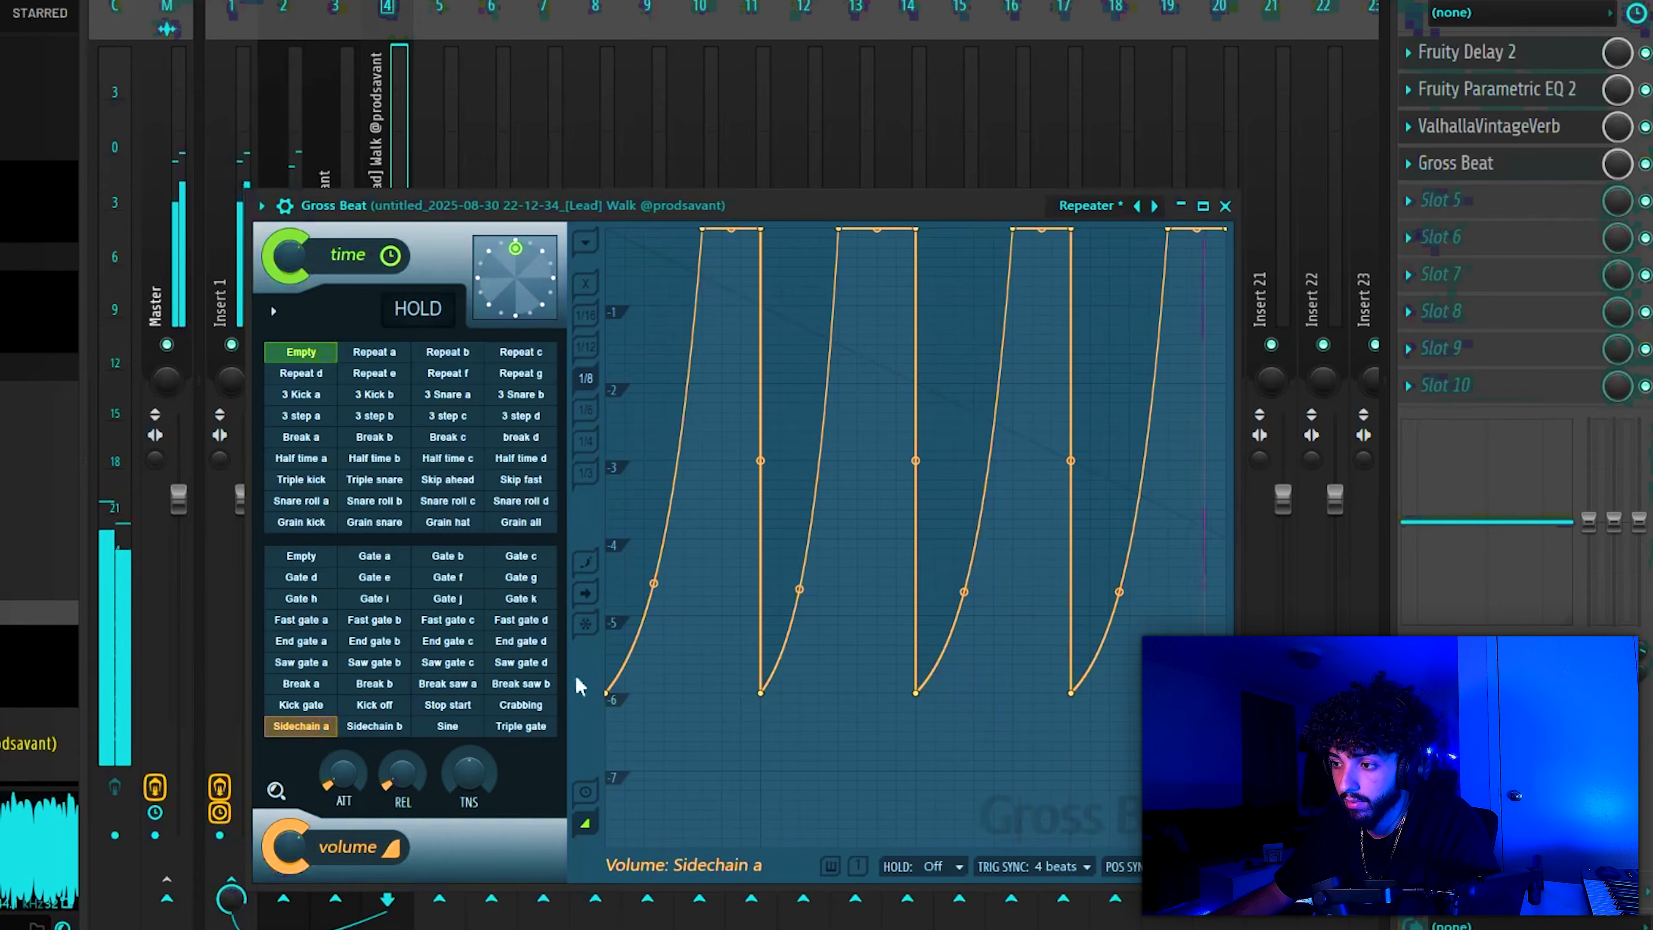
left_click(1628, 169)
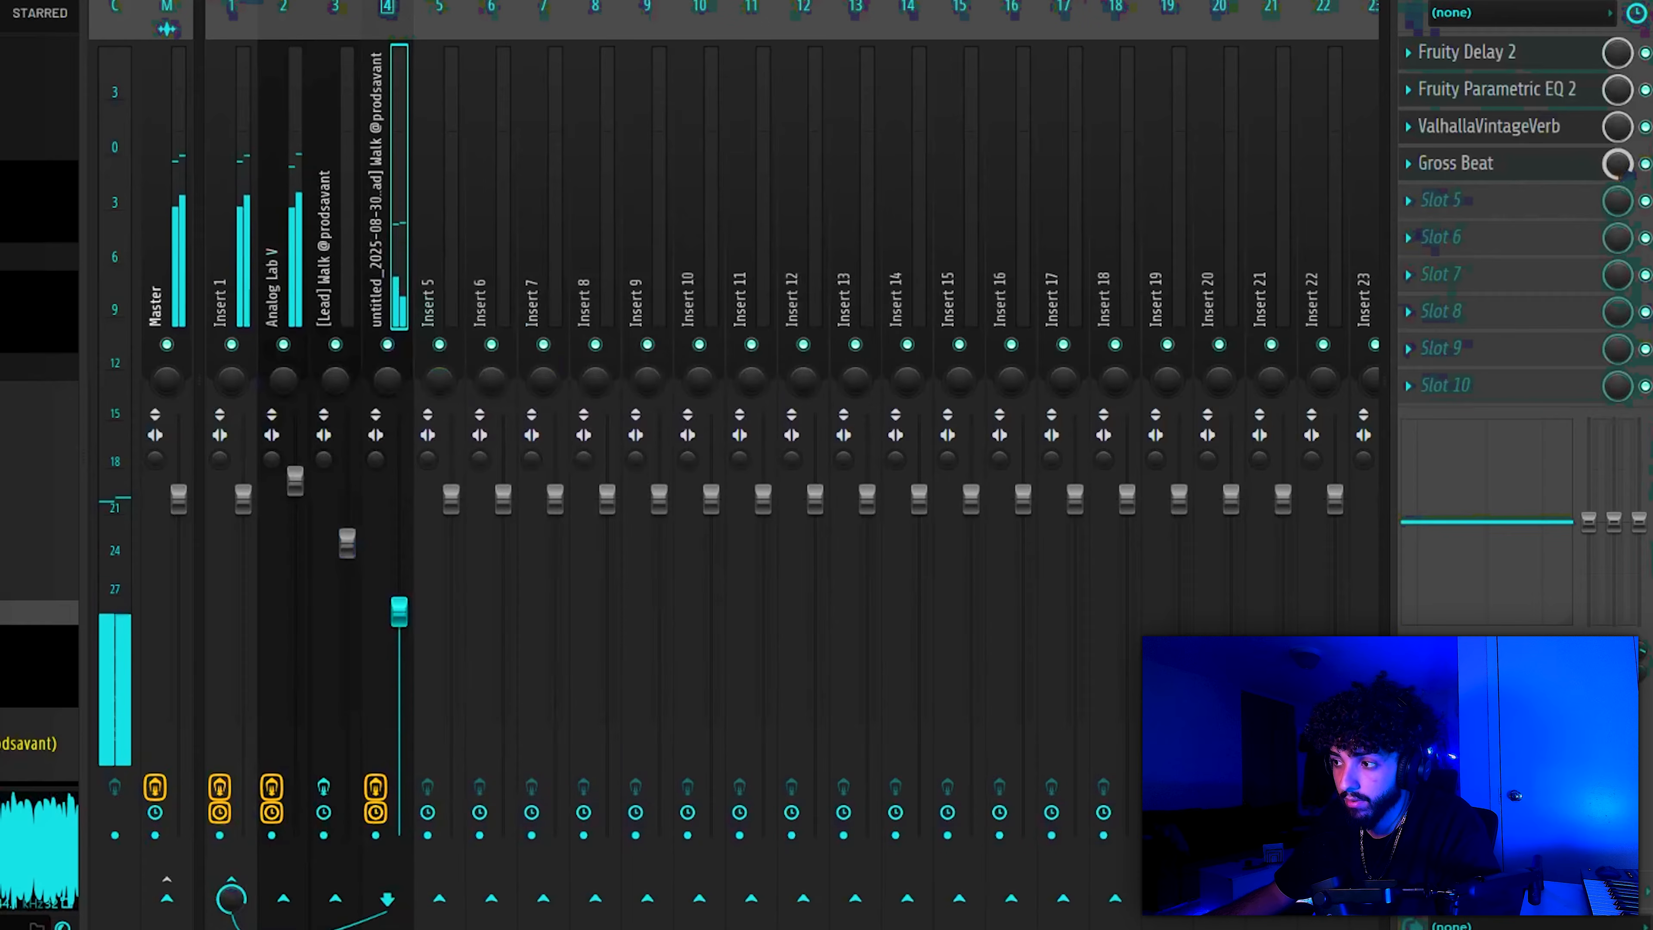
left_click(1549, 170)
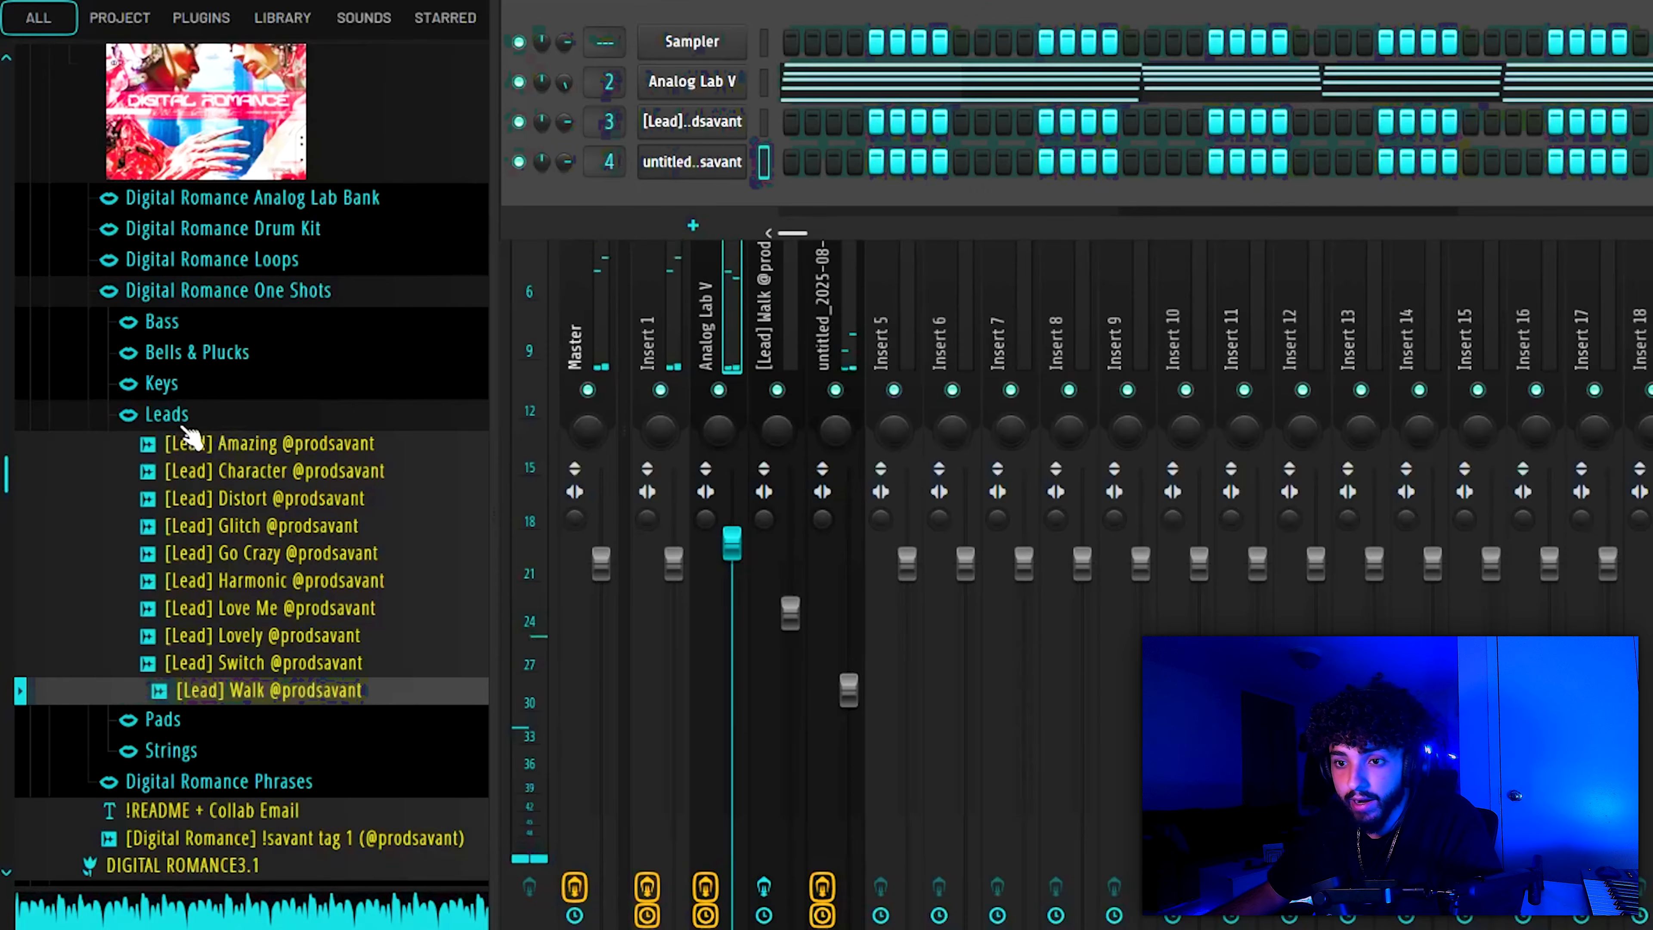
Step: Preview the Mask and Nights samples in the Keys one-shots folder and load the Mask key as a new channel
left_click(185, 420)
left_click(187, 391)
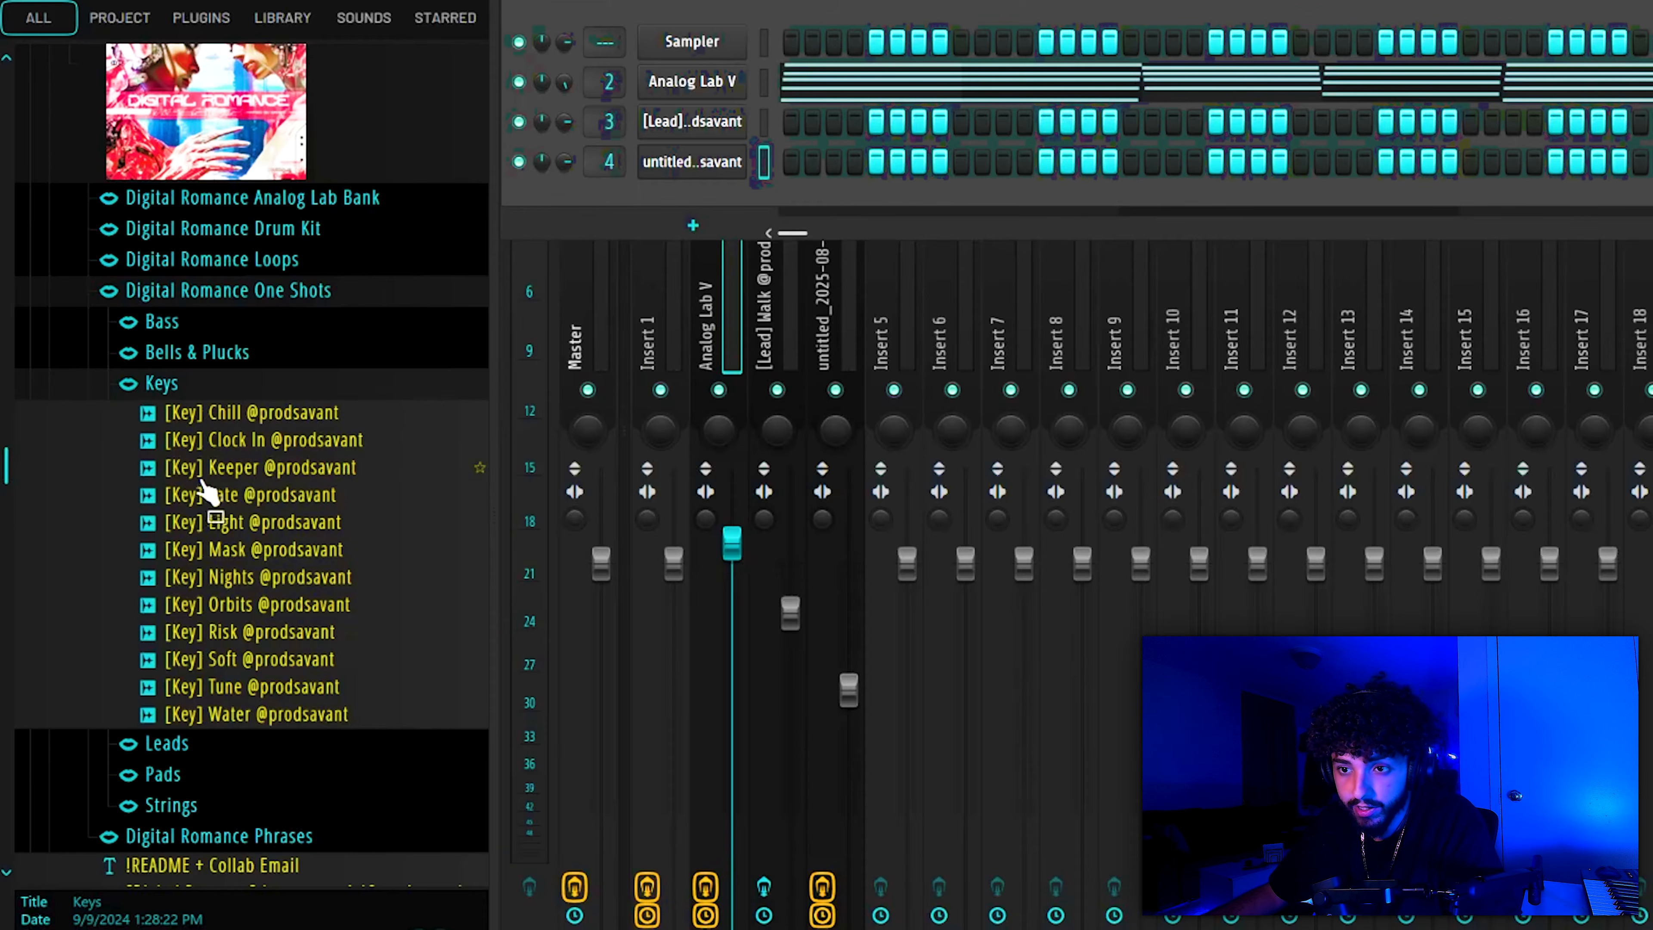
scroll(205, 495, "down", 3)
left_click(186, 387)
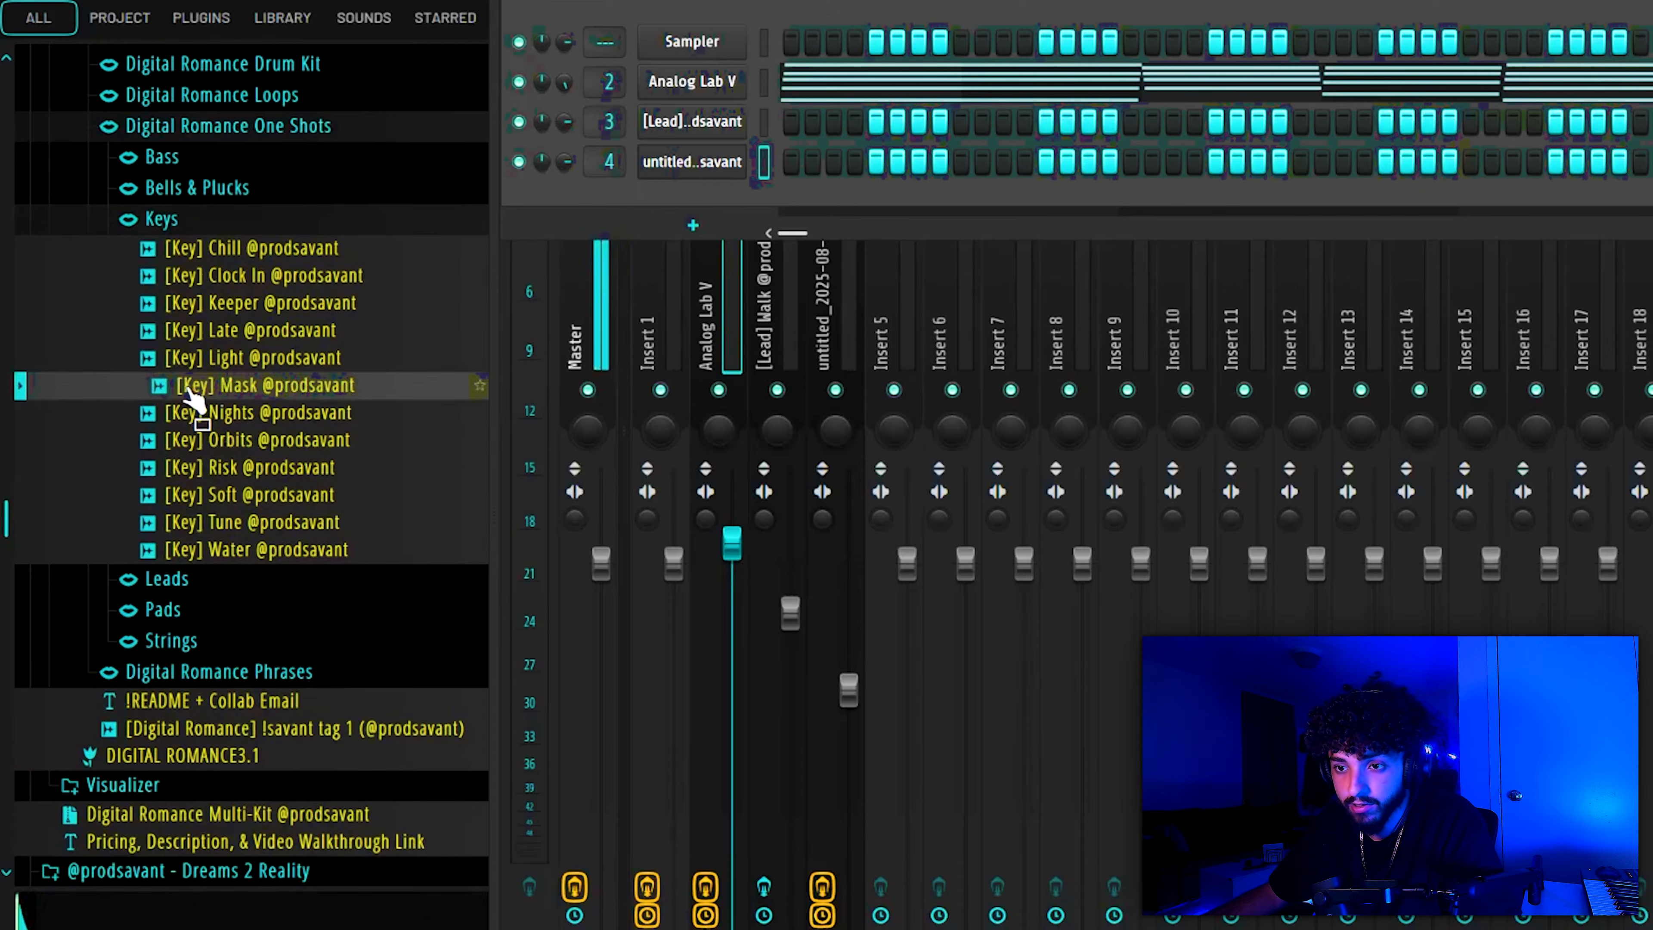
left_click(191, 417)
left_click(185, 387)
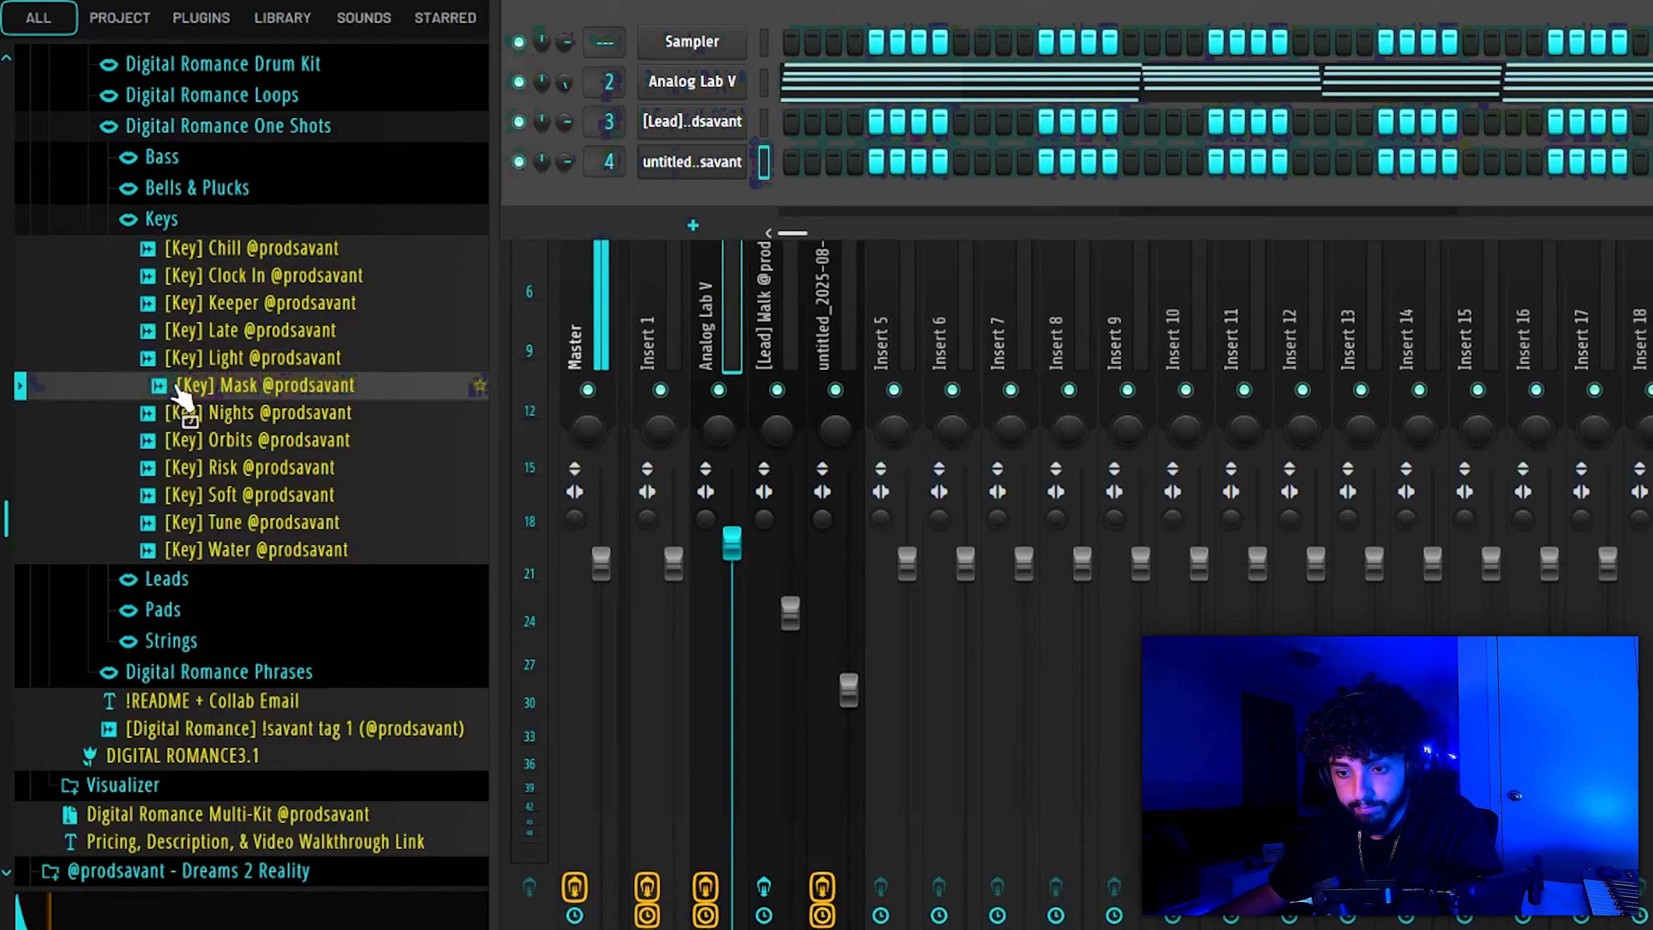
left_click_drag(179, 390, 384, 391)
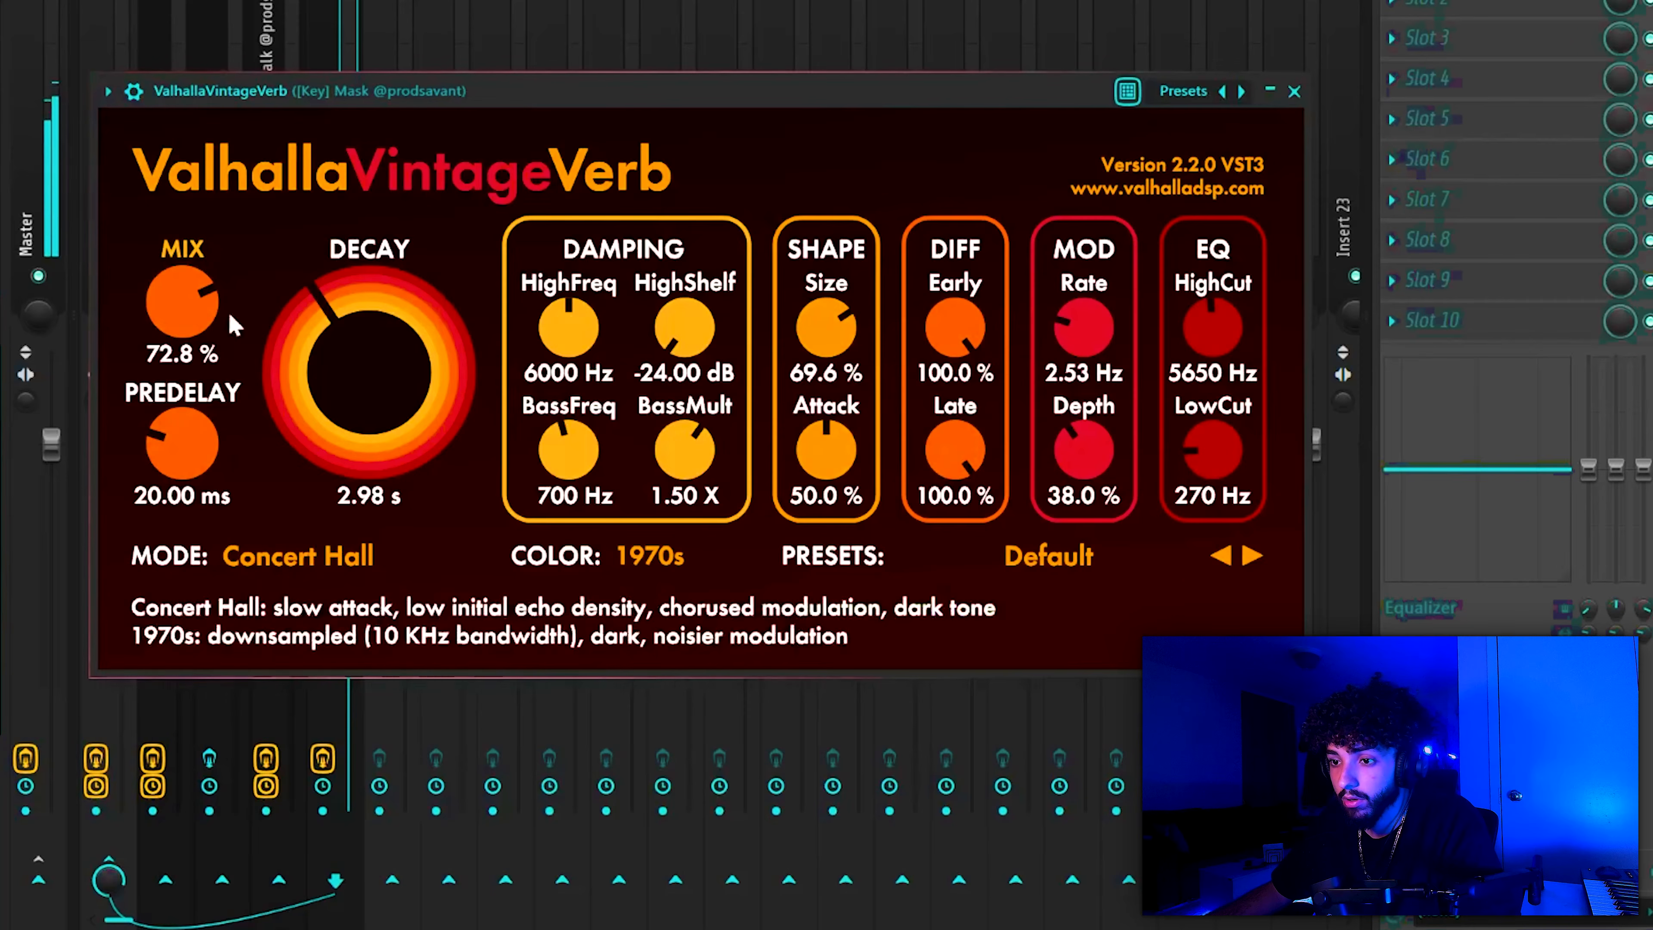
Step: Adjust the mix and decay of ValhallaVintageVerb on the Mask key's mixer track
mouse_move(227, 310)
left_mouse_down()
mouse_move(189, 321)
mouse_move(201, 302)
left_mouse_up()
mouse_move(368, 365)
left_mouse_down()
mouse_move(365, 339)
mouse_move(344, 384)
left_mouse_up()
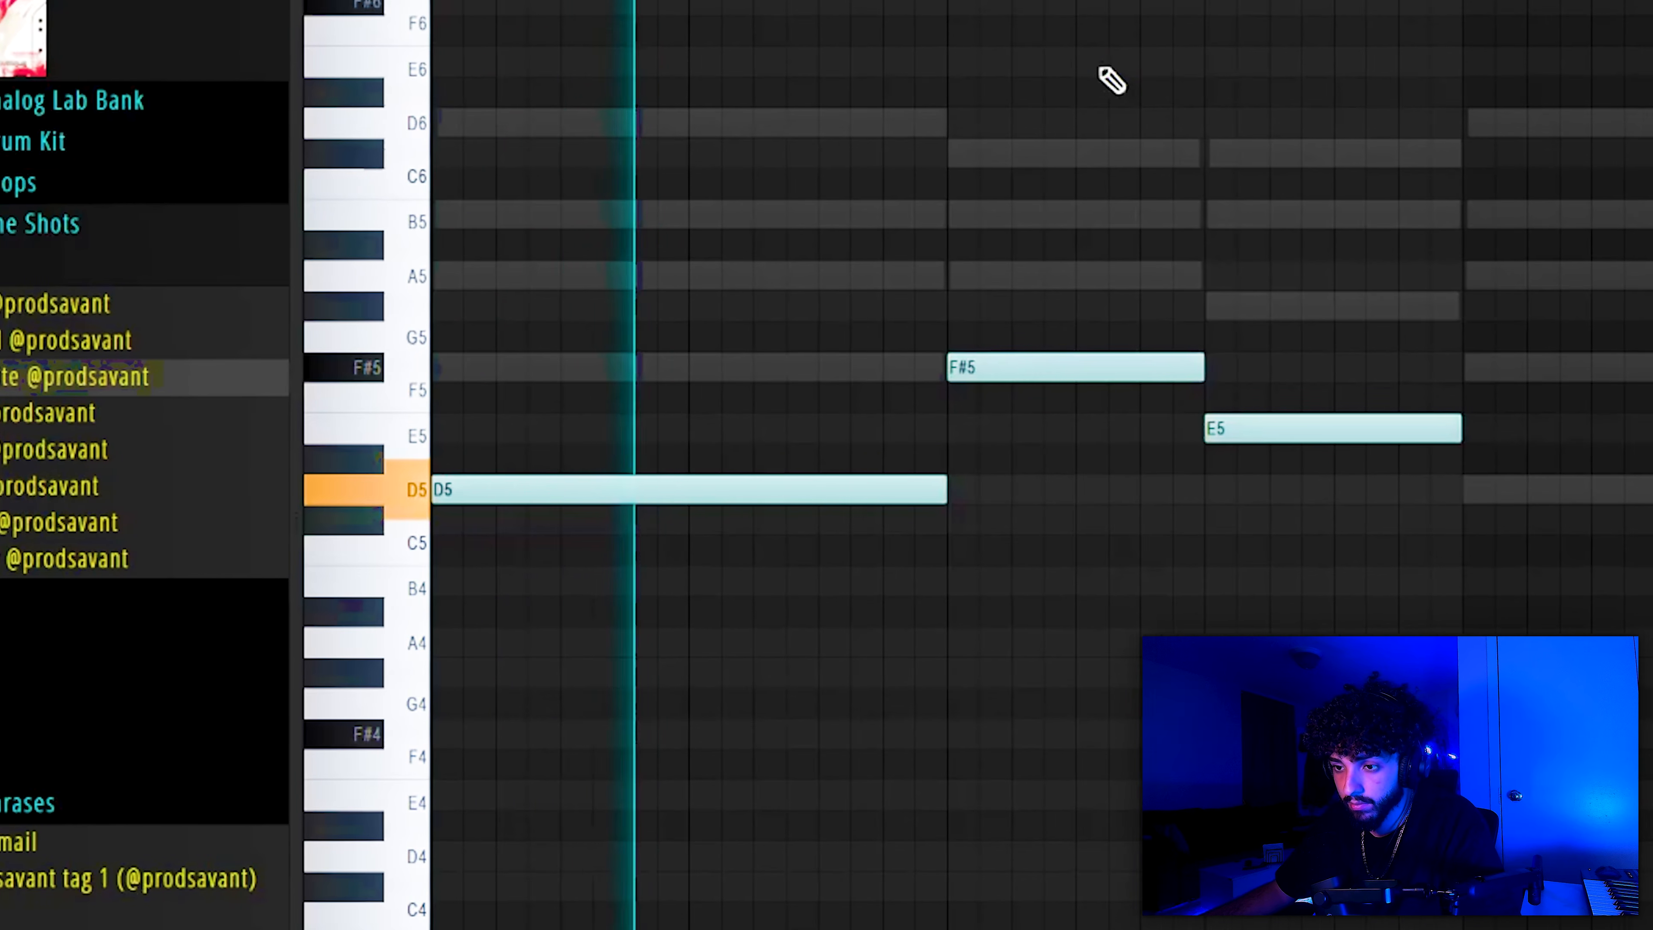
Step: Select the Favorite bass line's D5, F#5 and E5 notes and duplicate them starting at bar 5
left_click_drag(927, 196, 814, 599)
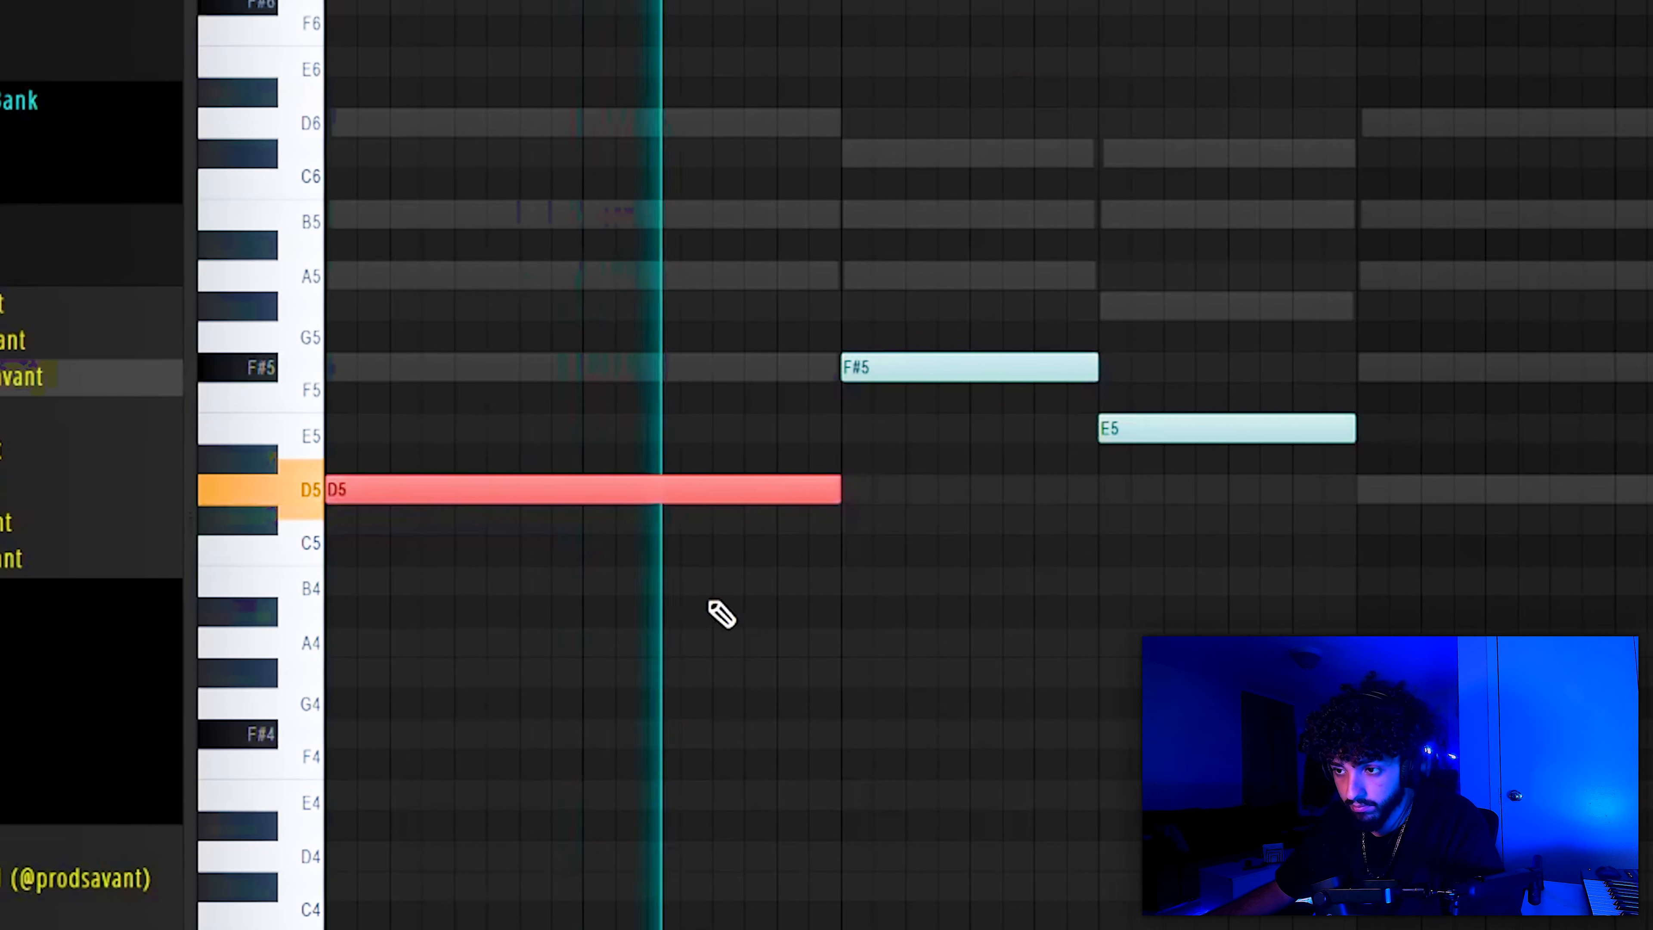
left_click(927, 600, "ctrl")
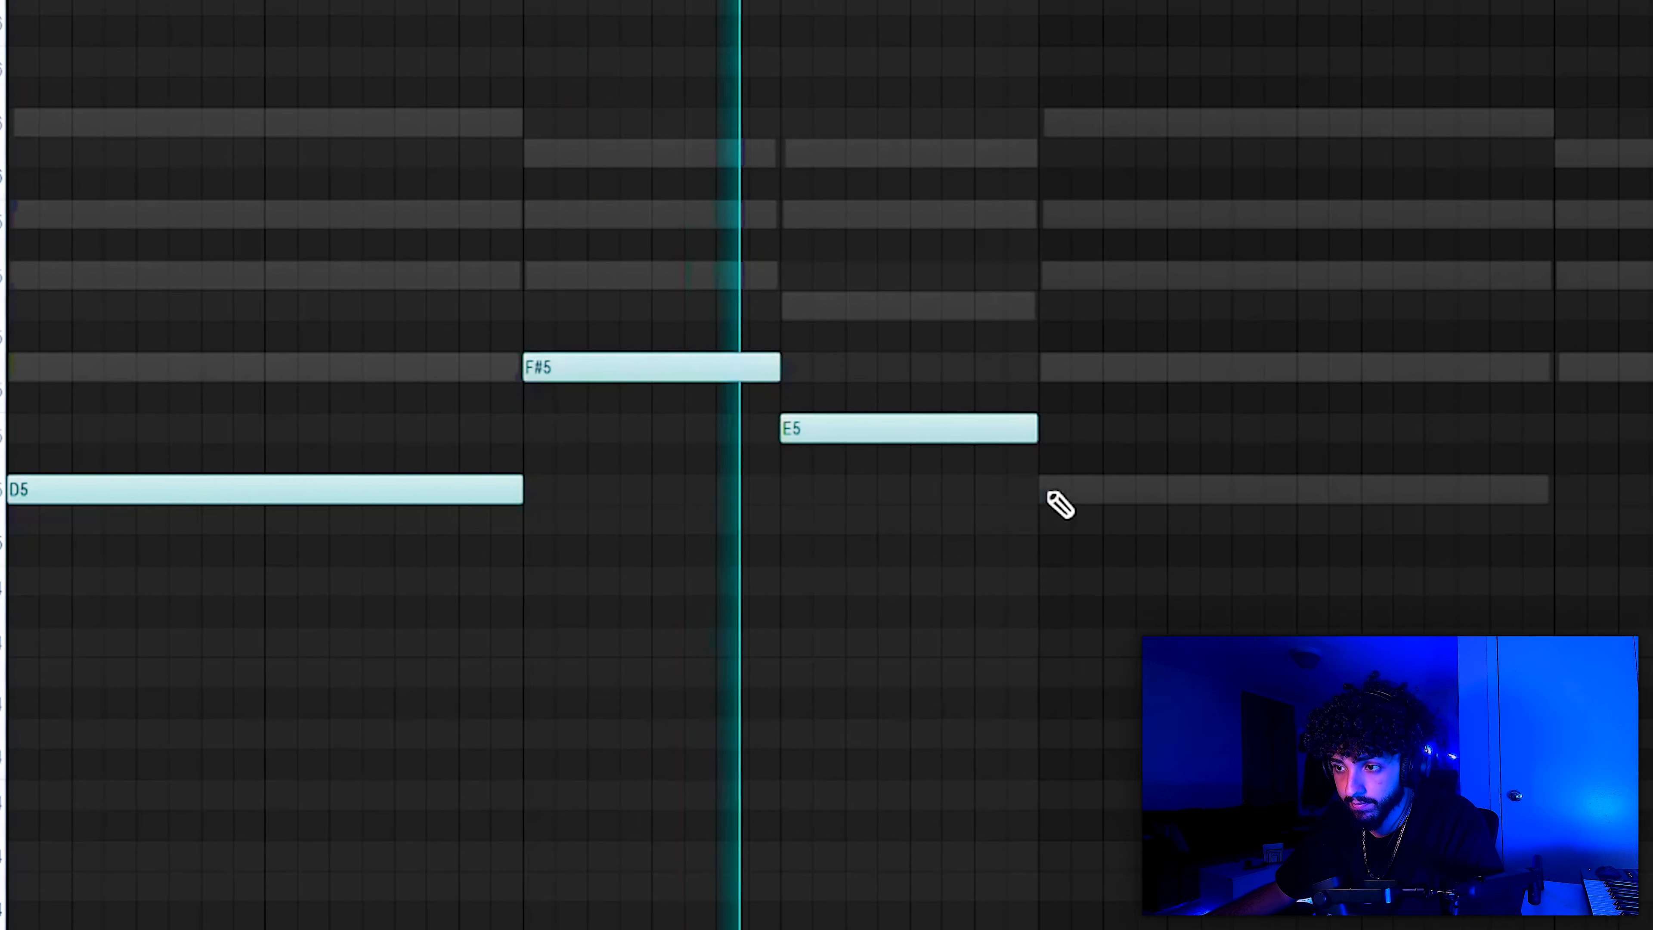
left_click_drag(1048, 654, 98, 140)
key("ctrl+b")
right_click(1008, 151)
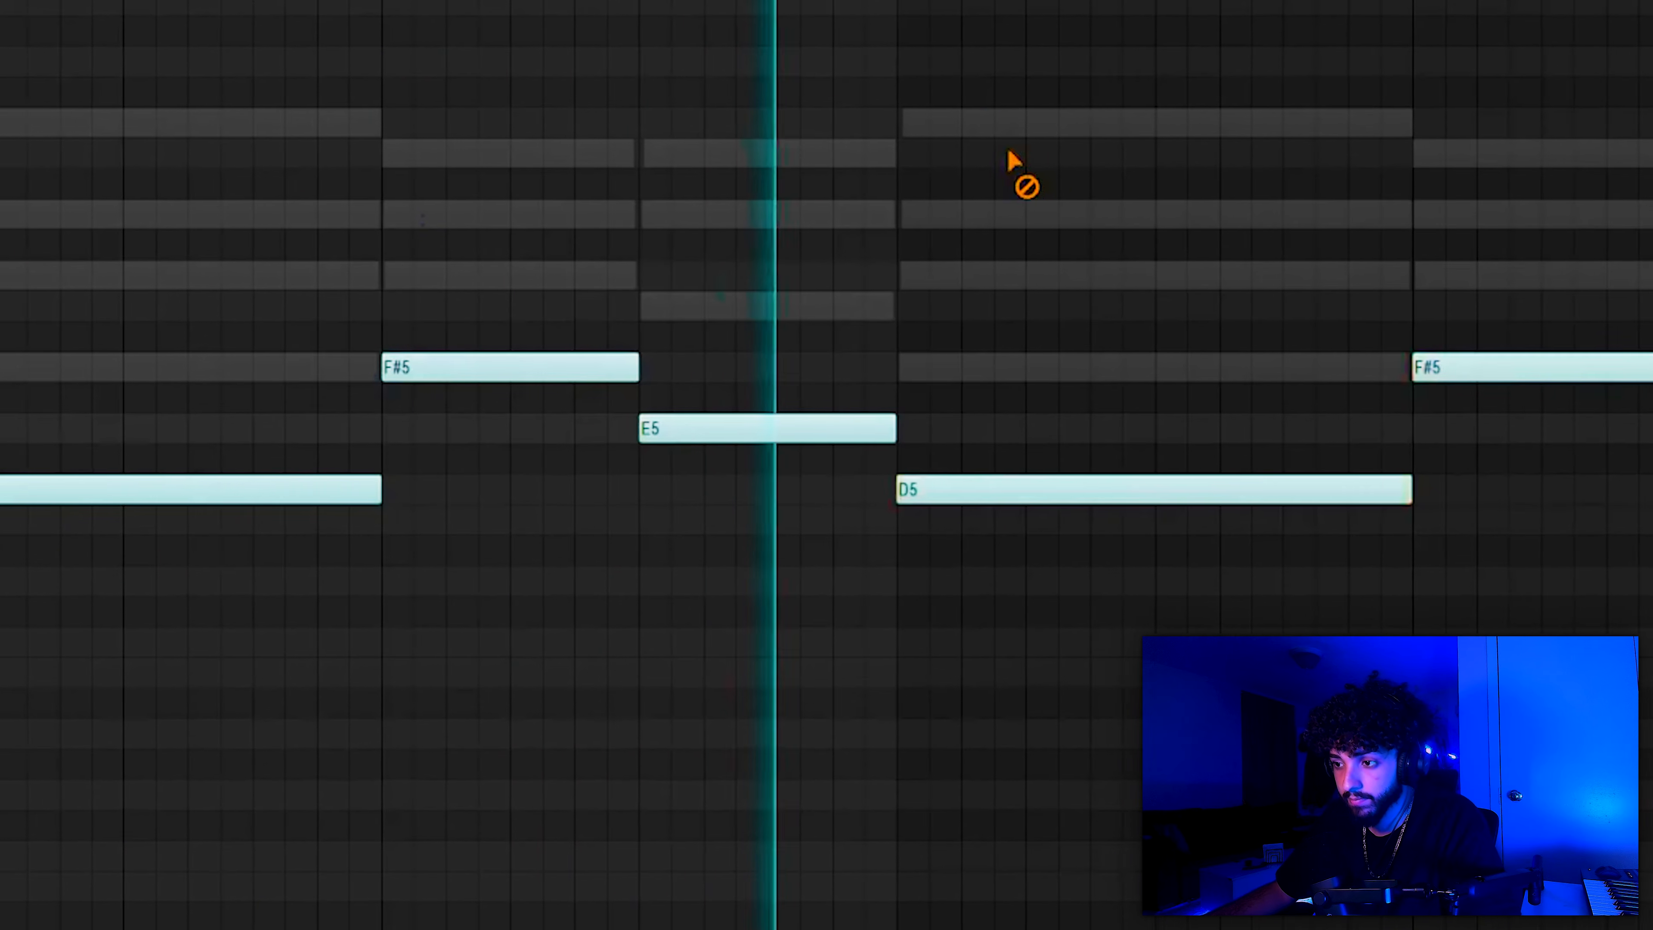
key("ctrl+a")
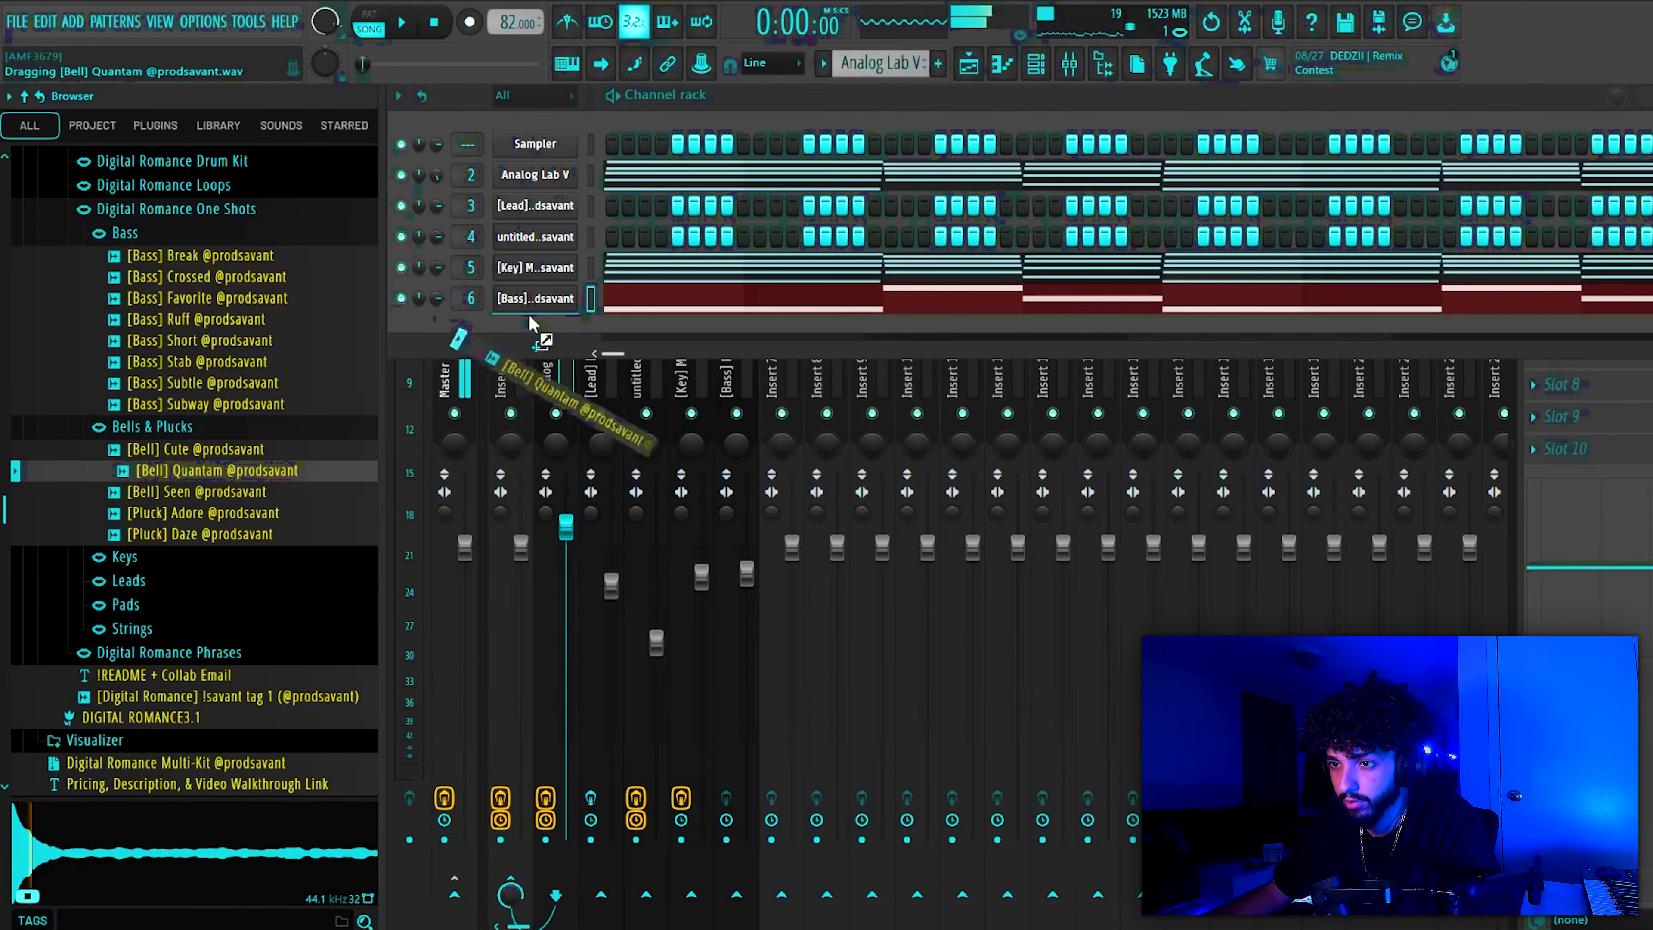
Step: Load the Quantam bell as a new channel, and randomize the levels of its piano roll melody notes
left_click_drag(529, 318, 530, 322)
right_click(533, 337)
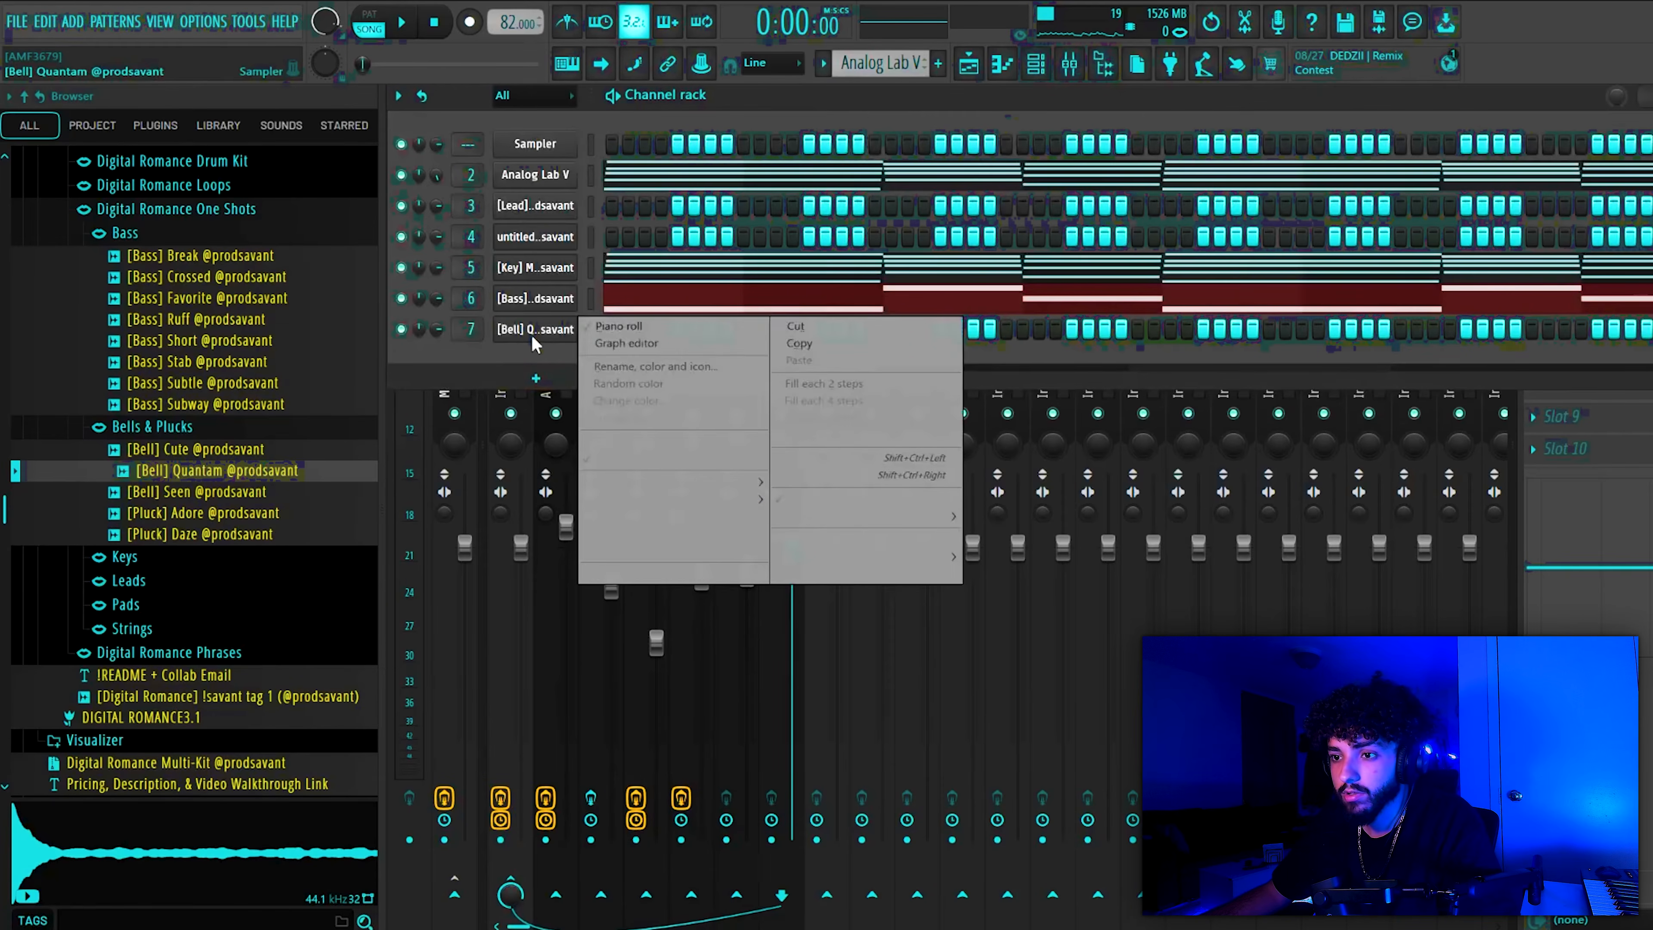
left_click(592, 328)
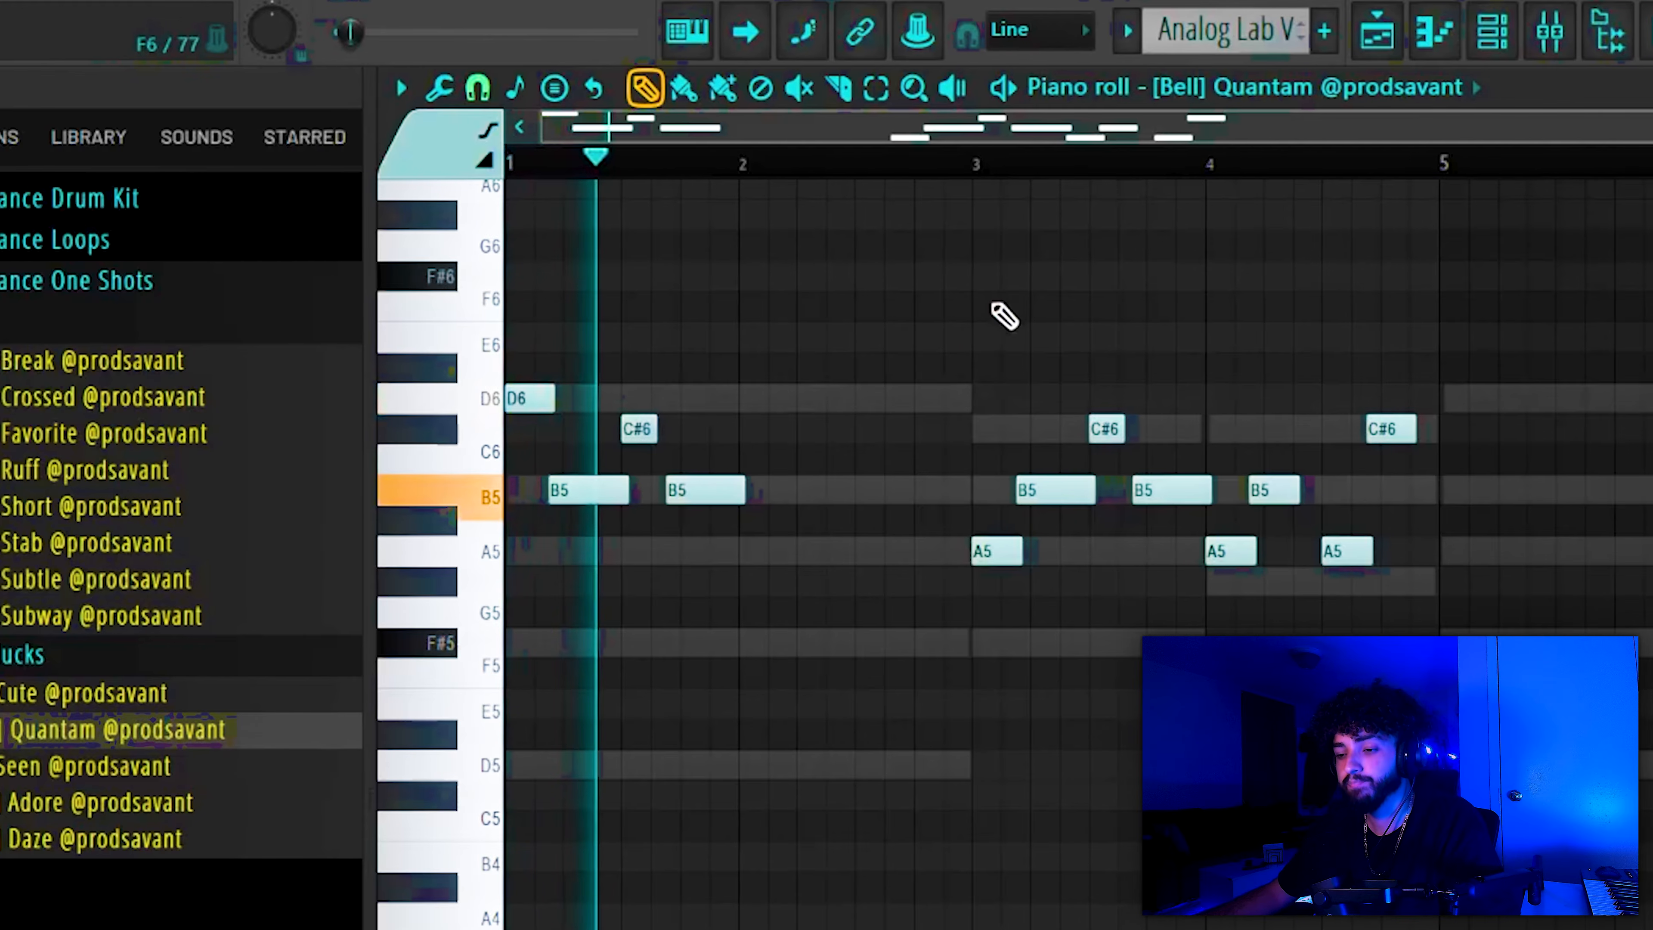
key("alt+r")
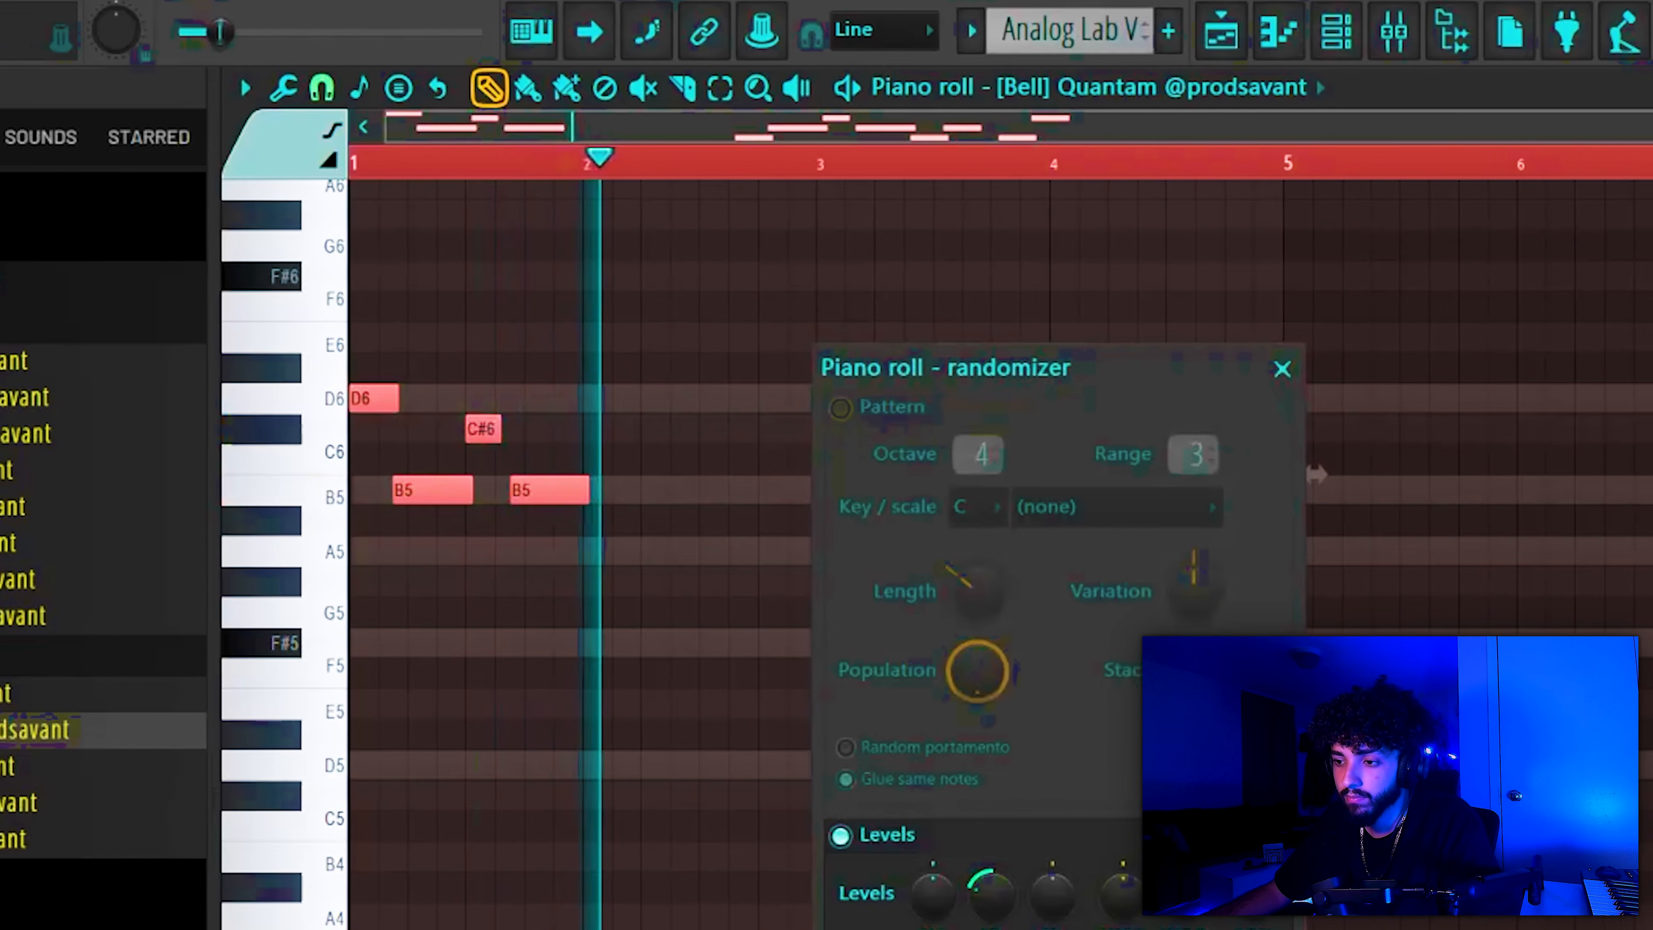
key("Return")
left_click(1207, 790)
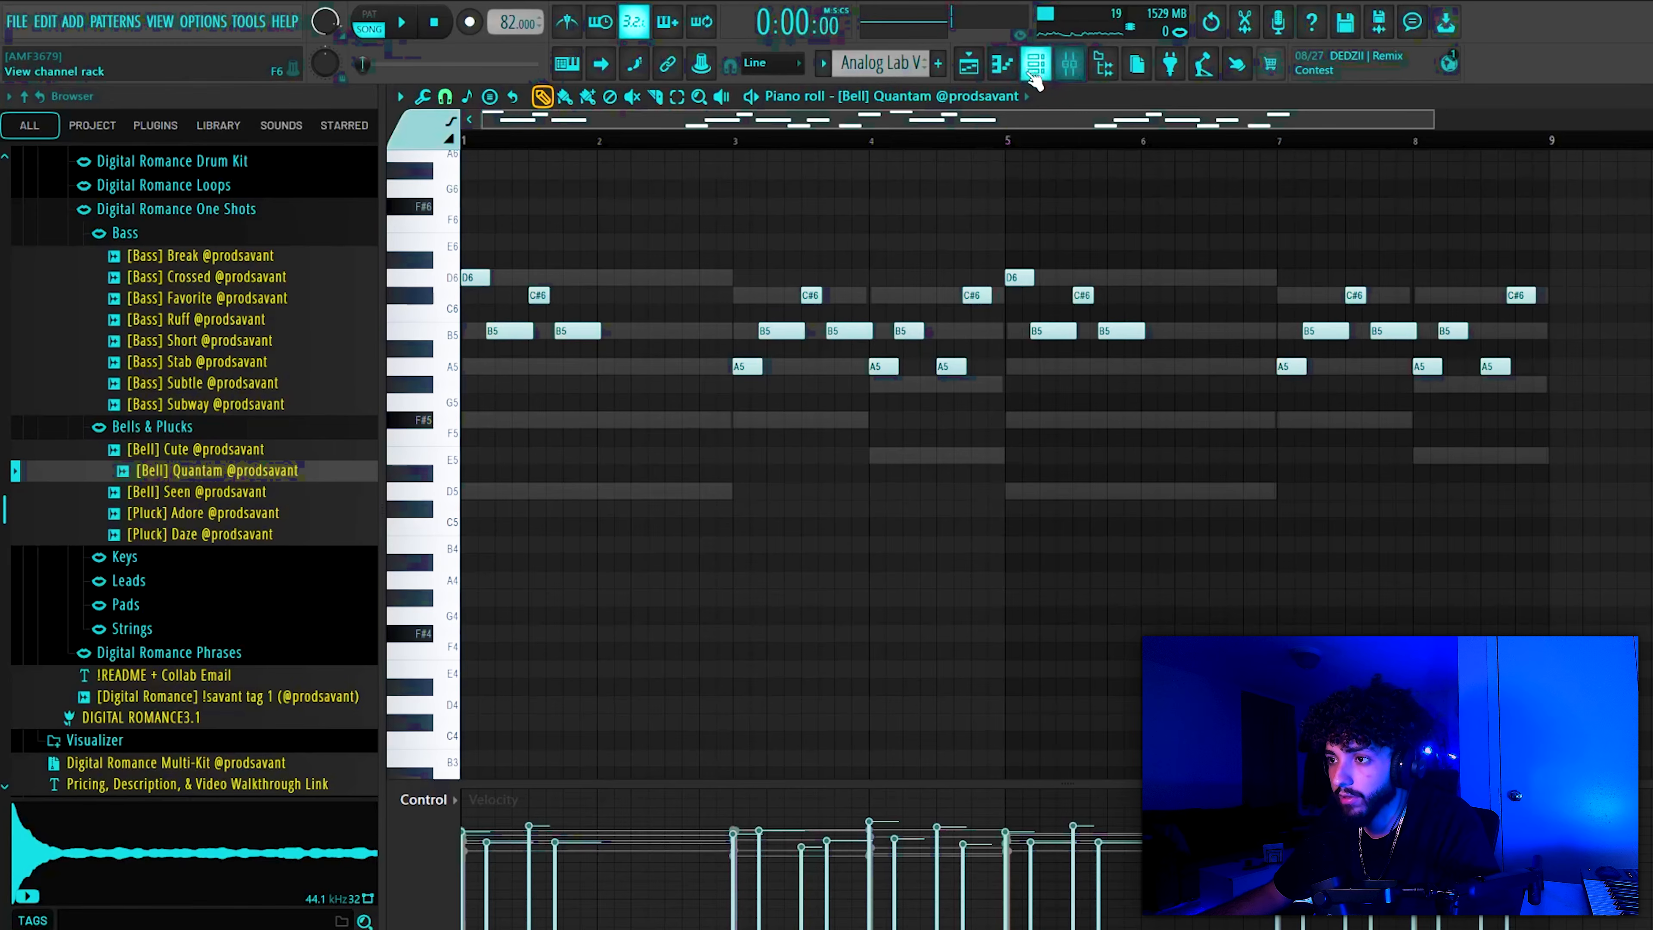
Step: Add Fruity Delay 2 with ping-pong feedback to the Quantam bell's mixer track and adjust the track's volume
left_click(1070, 63)
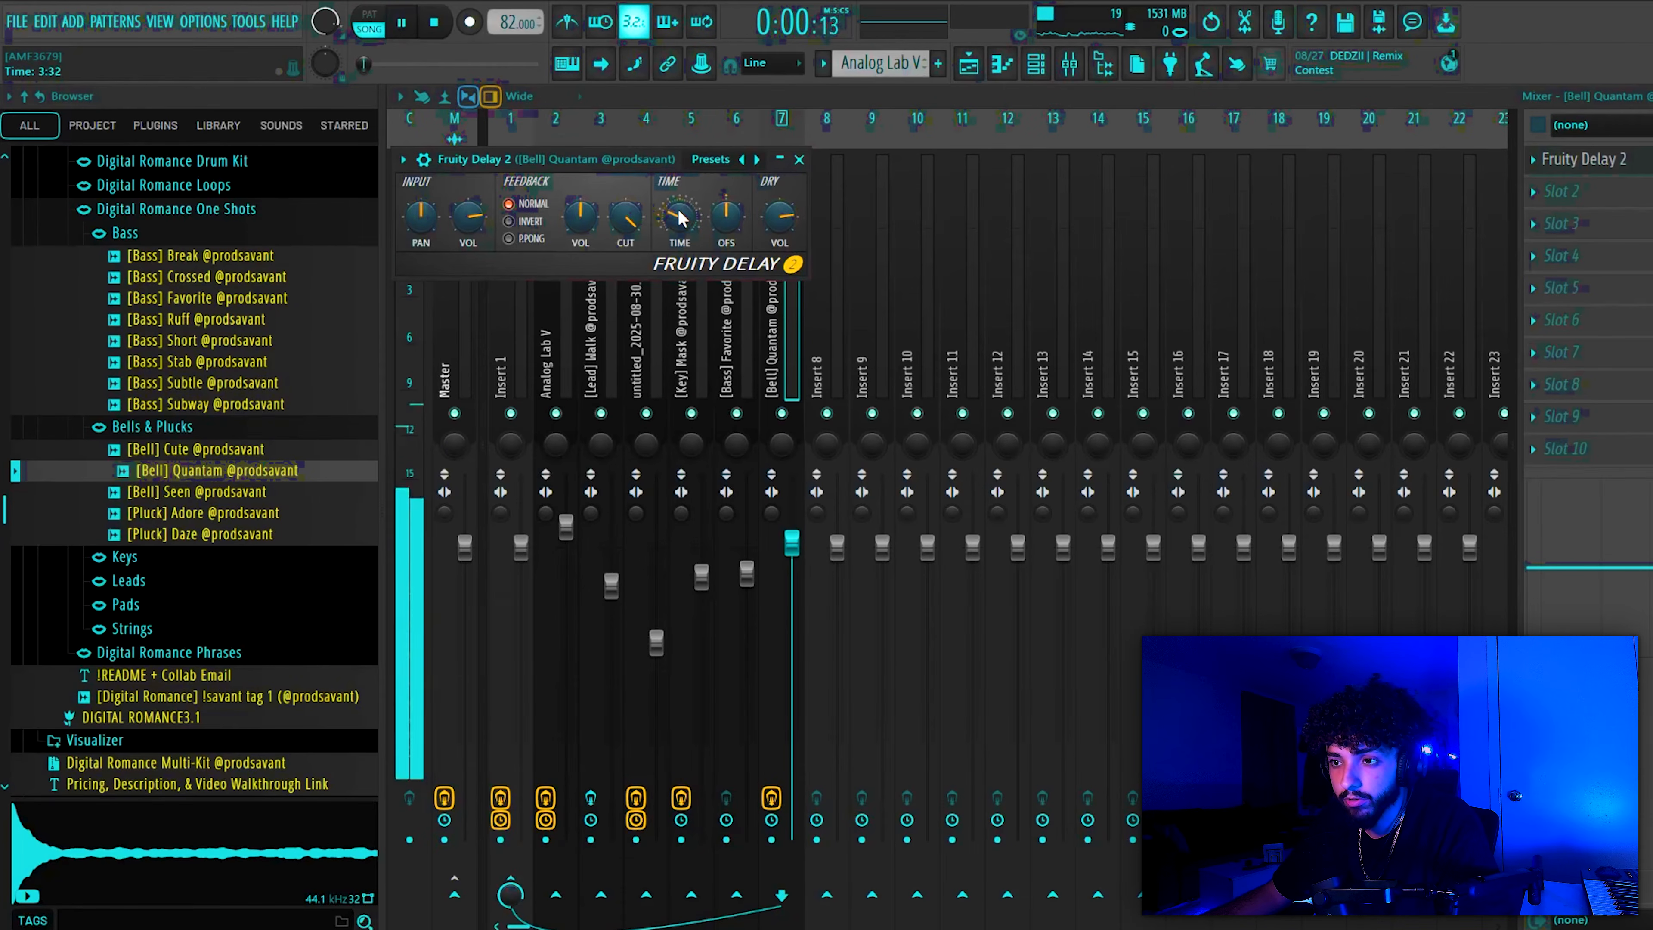
left_click(509, 238)
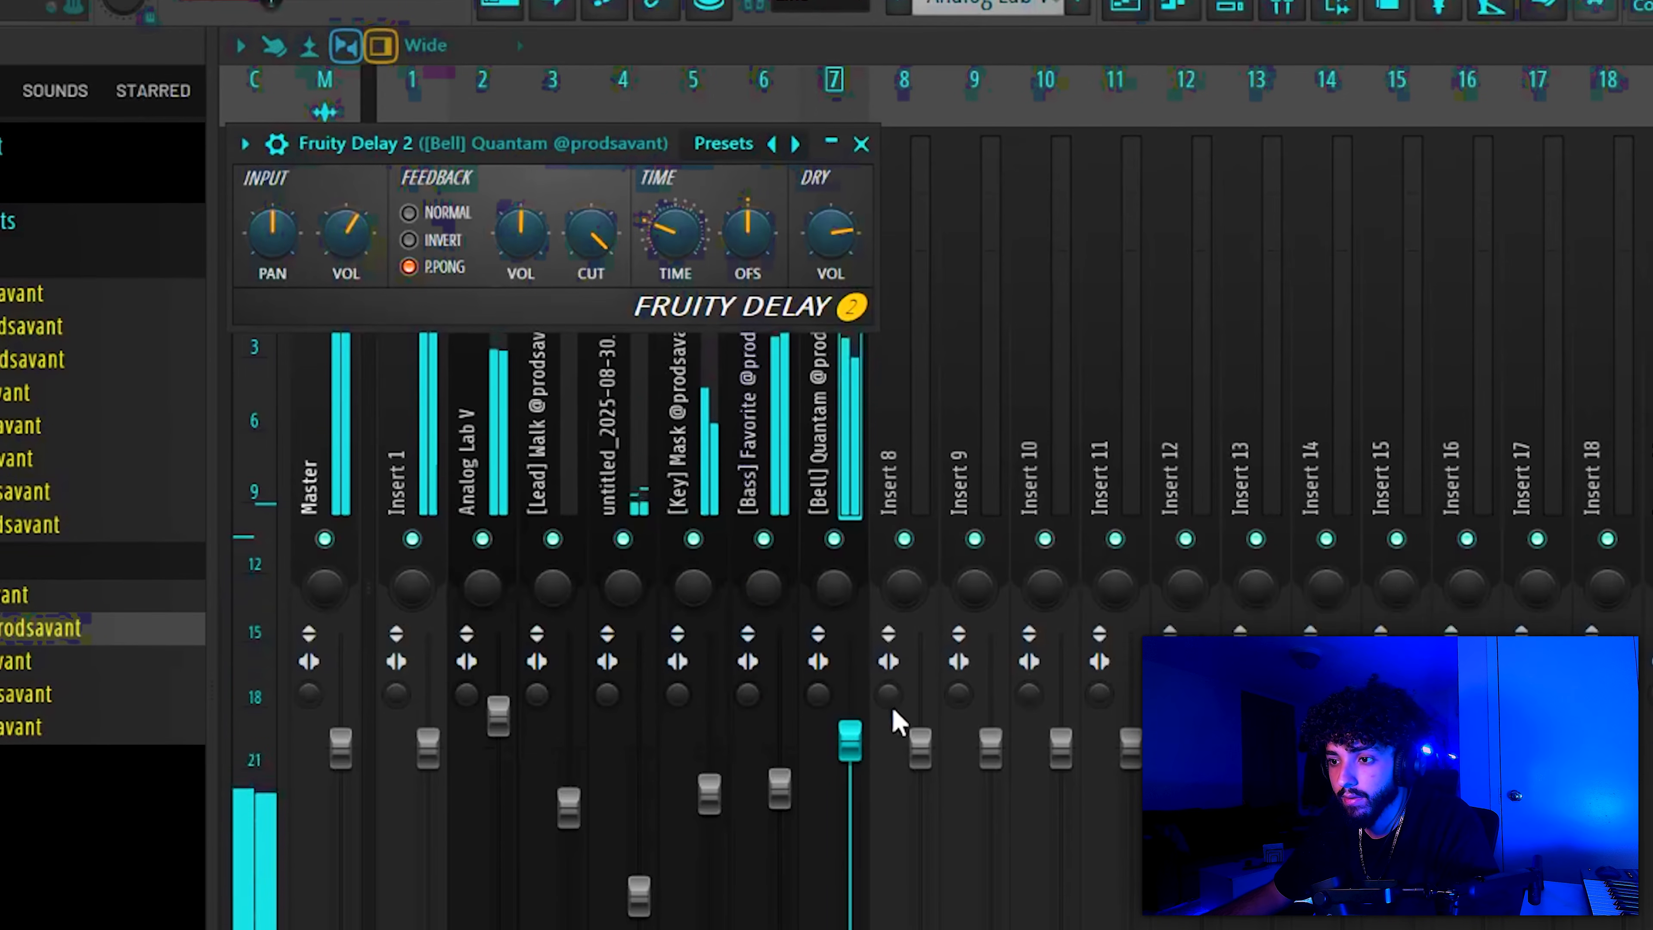
left_click_drag(850, 845, 850, 854)
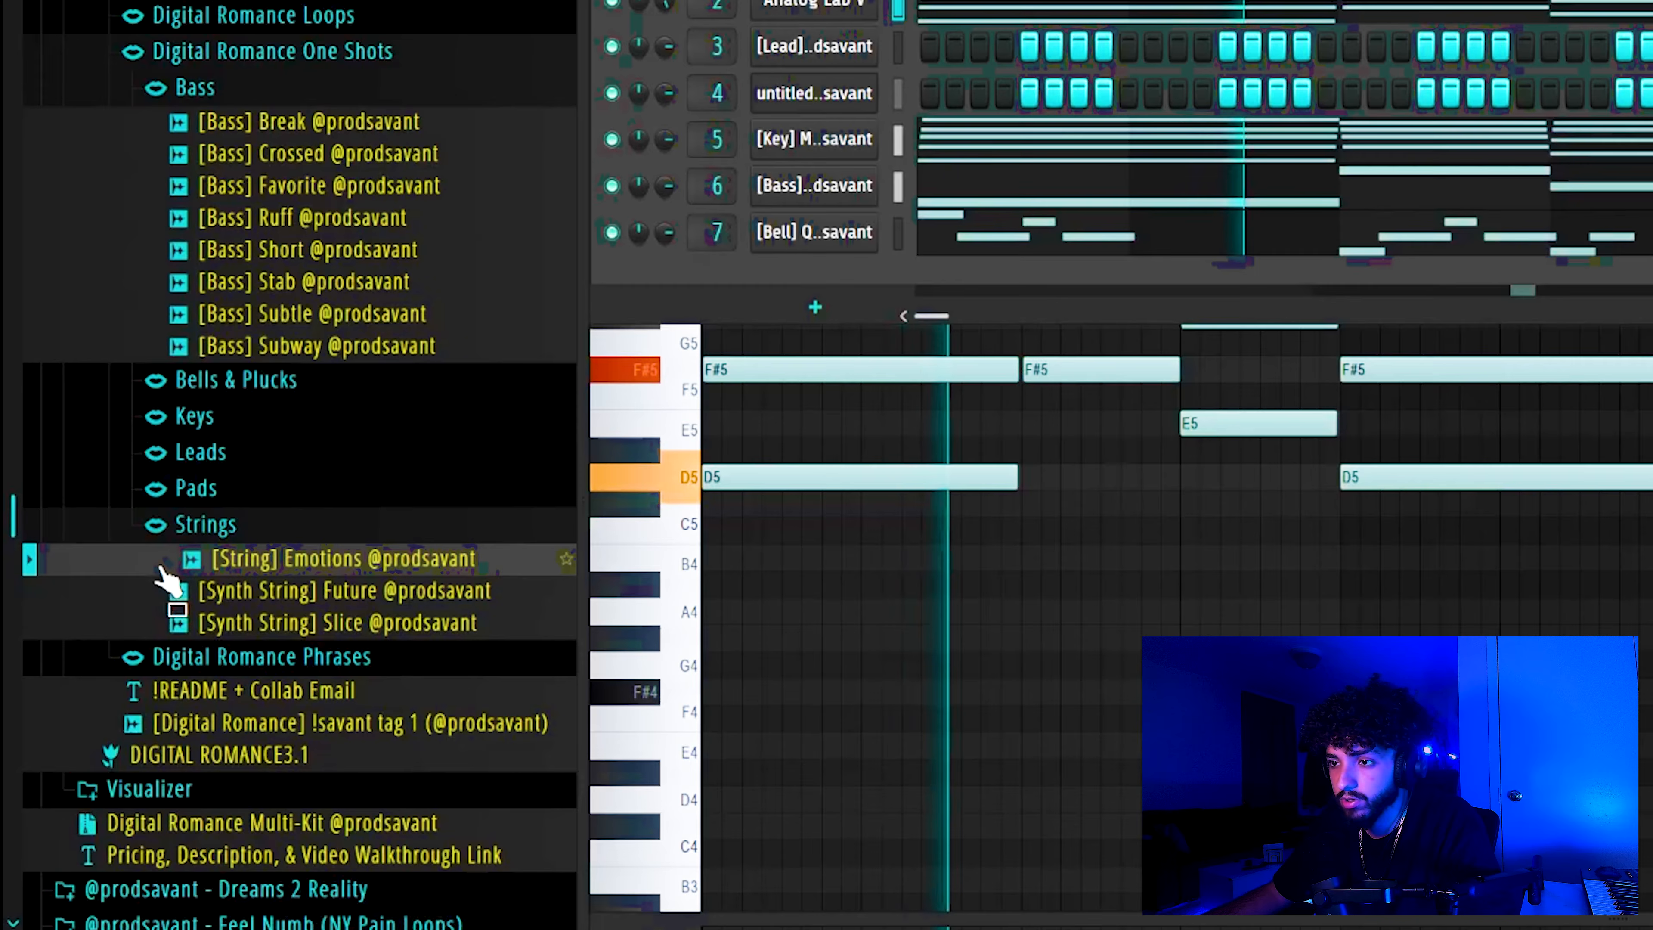
Step: Load the Emotions string as a new channel and place G#5 notes with short slide notes in bars 4 and 8
left_click_drag(163, 573, 803, 270)
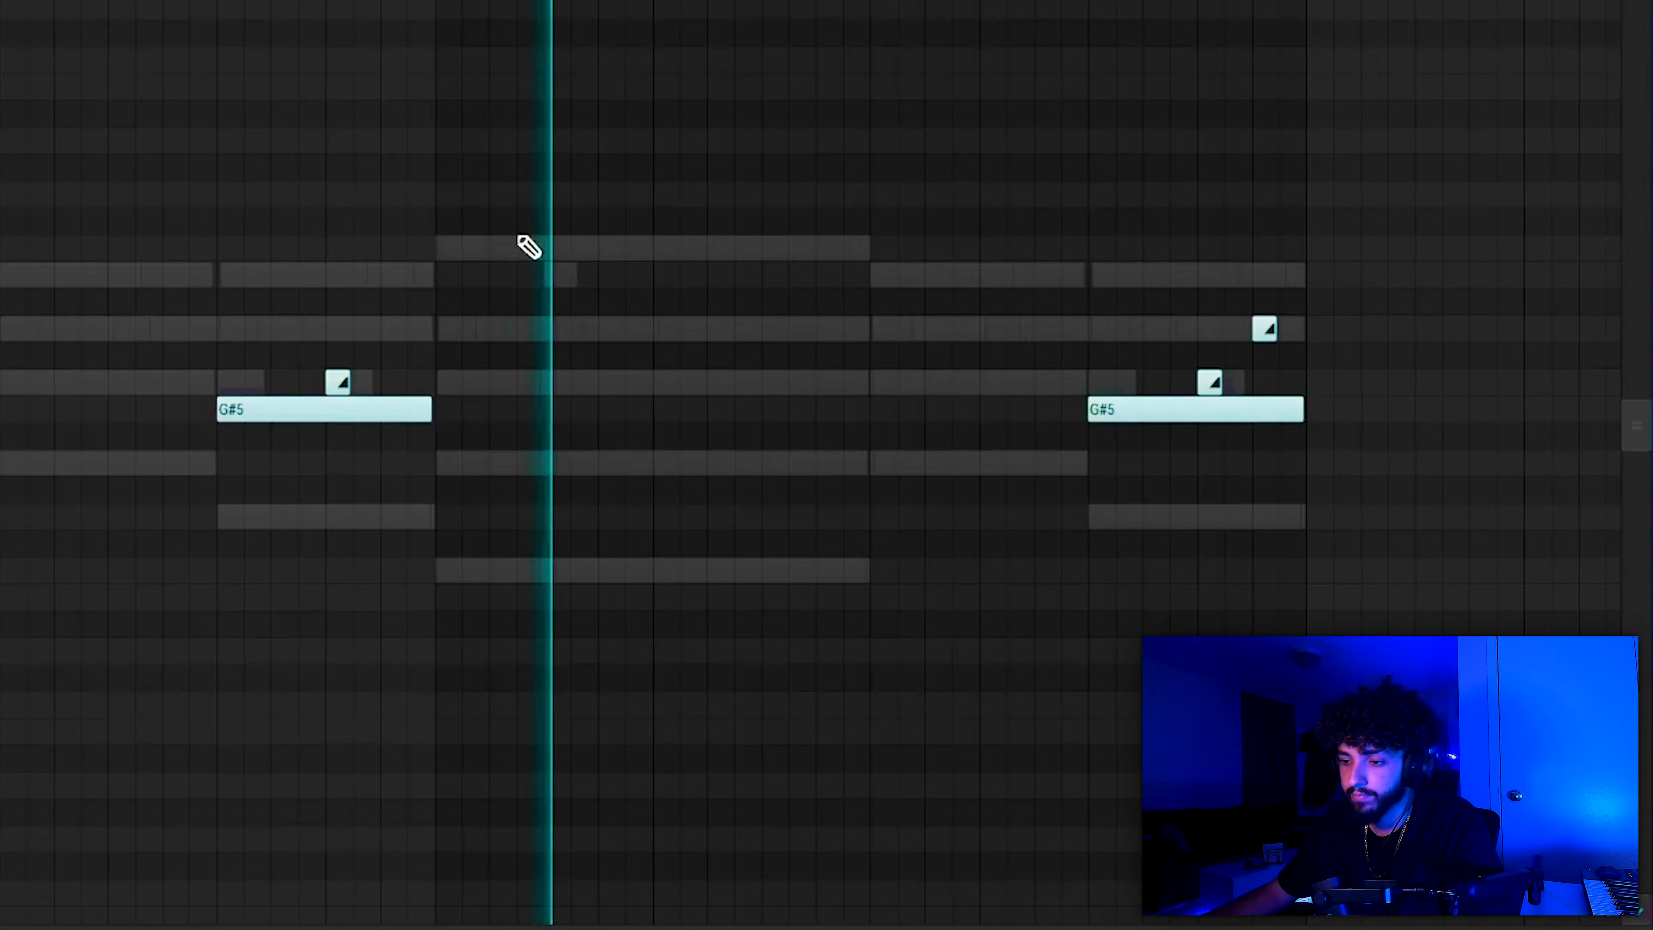
key("F6")
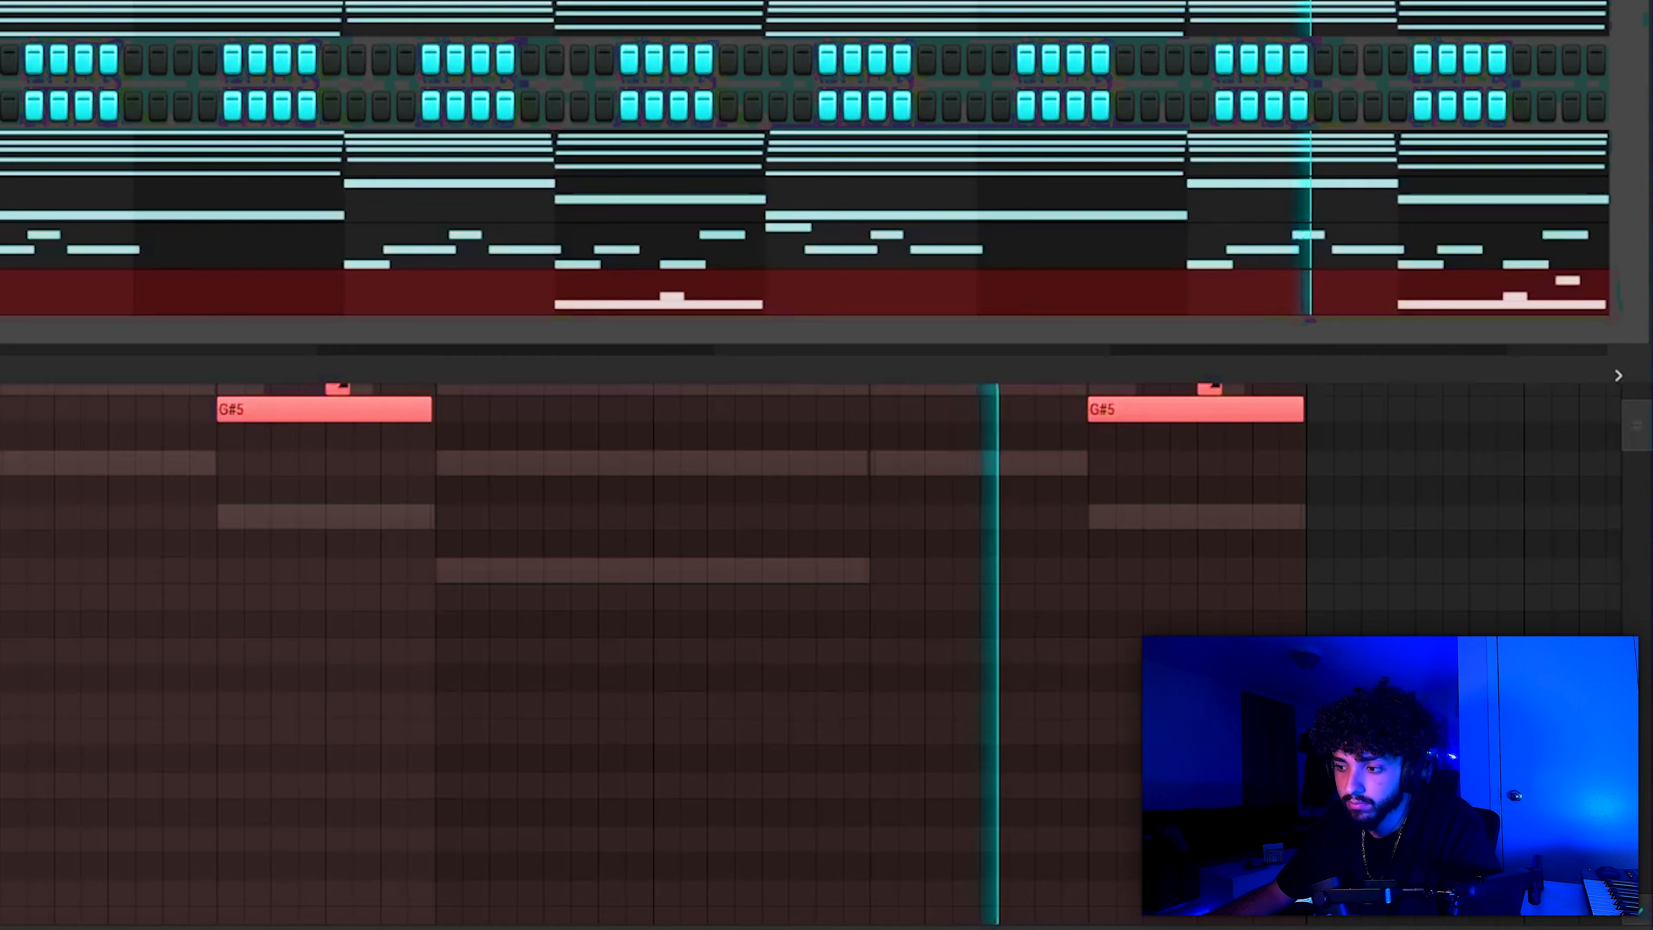
right_click(787, 519)
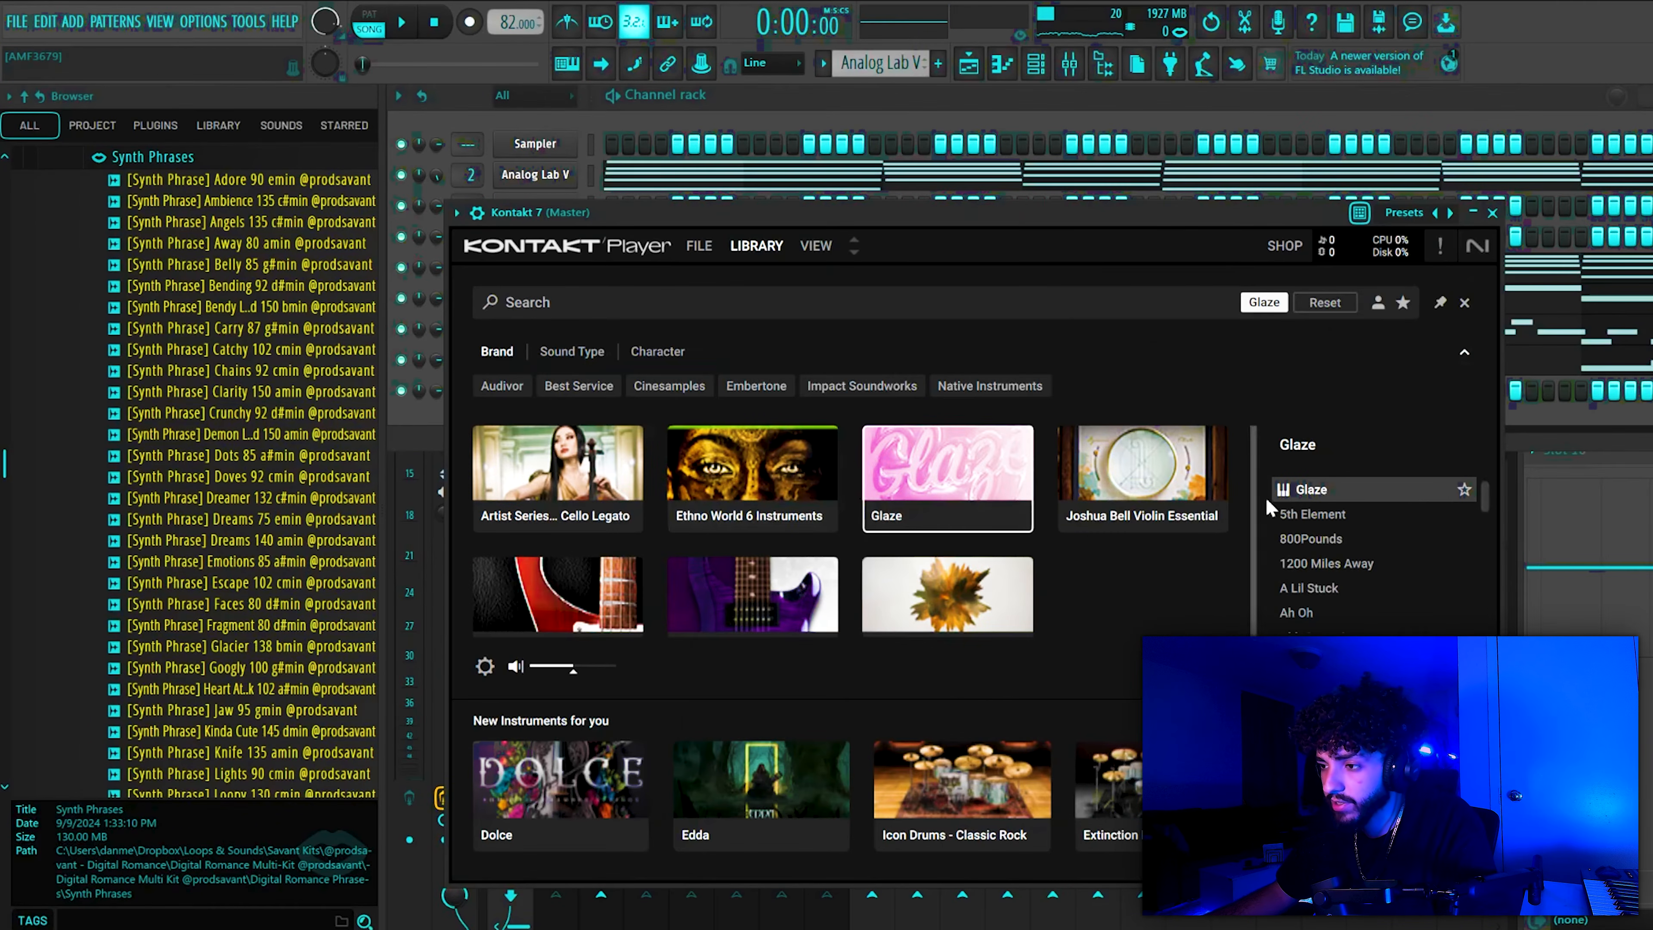
Step: Load the Glaze instrument in Kontakt 7 and browse the sound pages for source A
left_click(1345, 493)
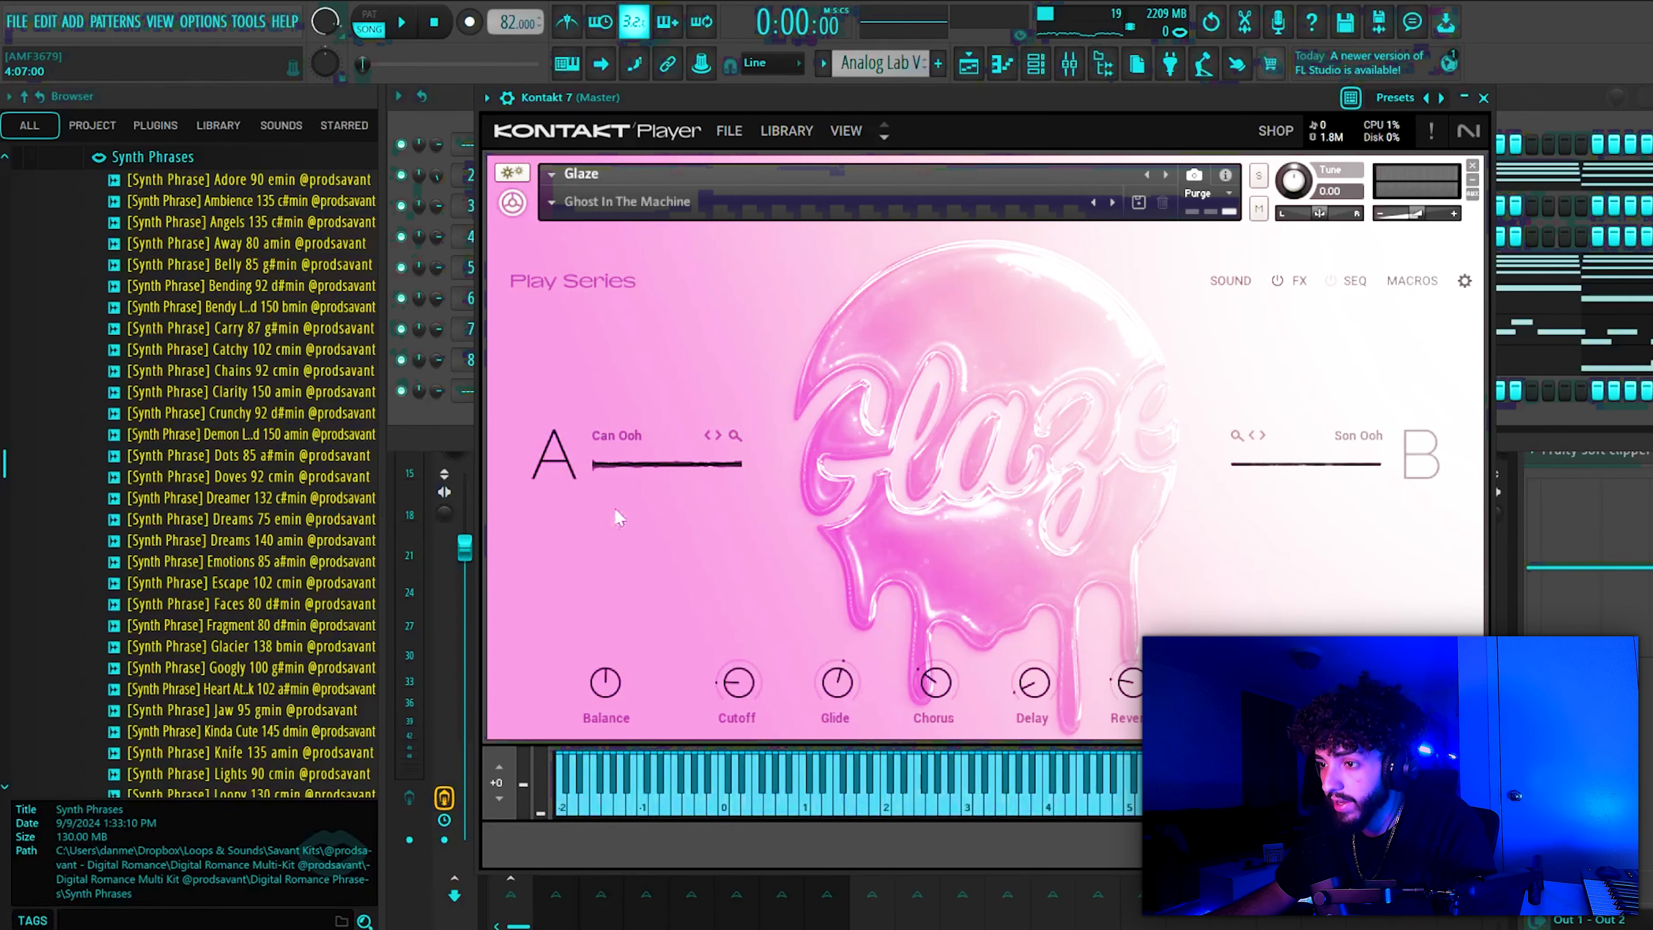
left_click(617, 437)
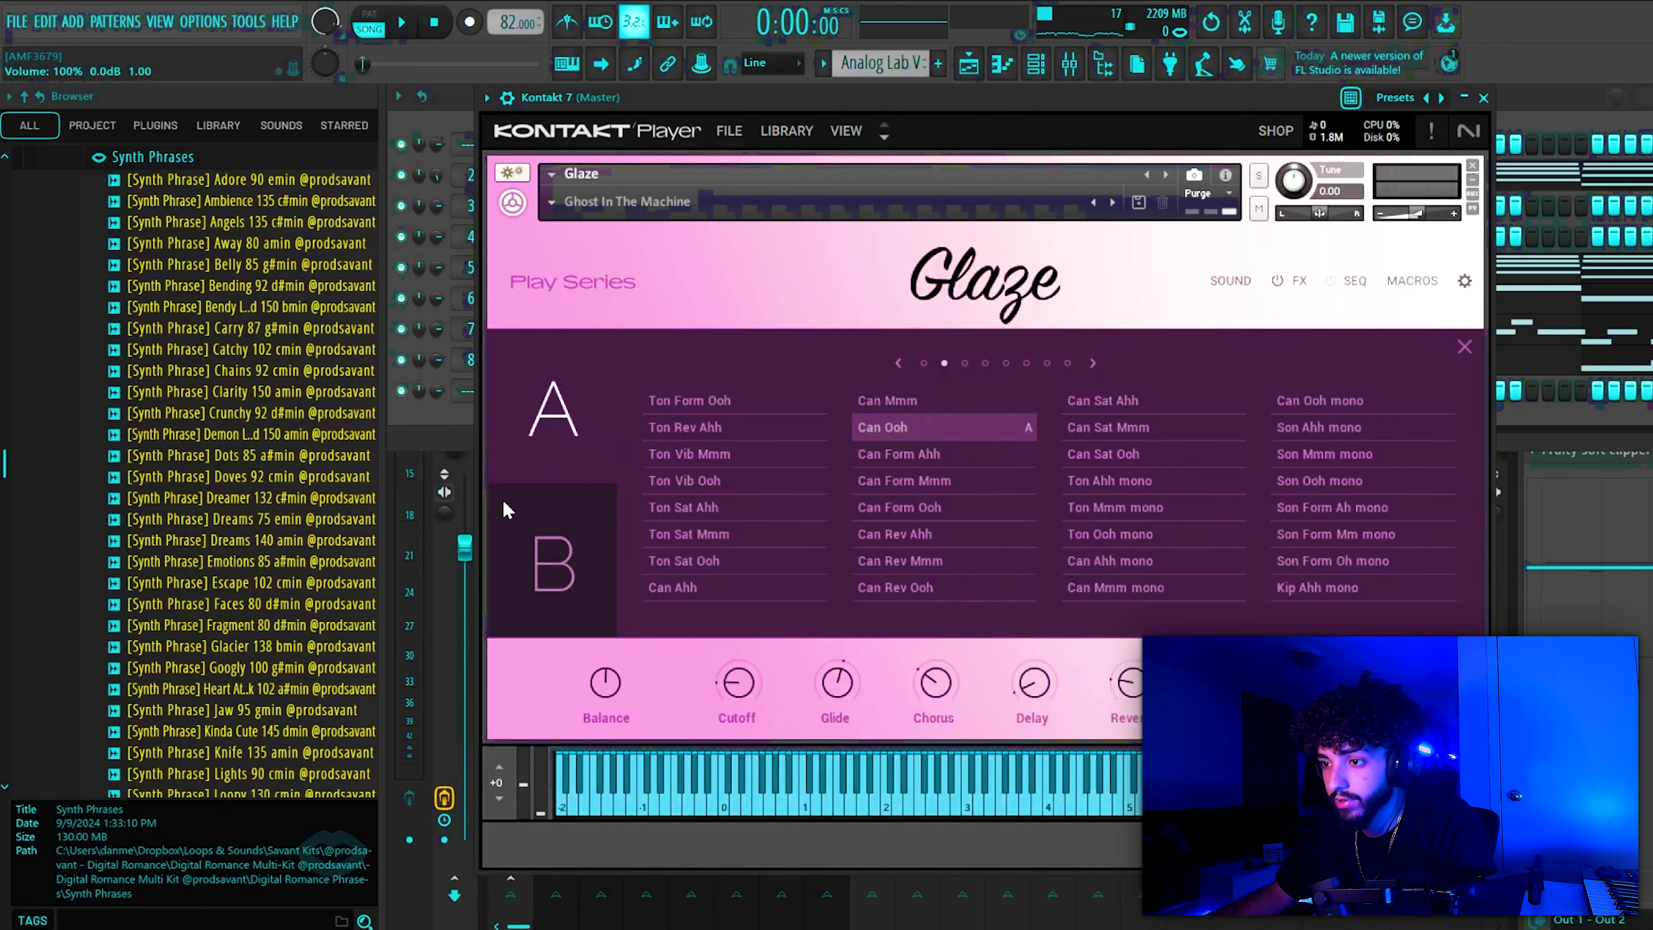
left_click(1093, 363)
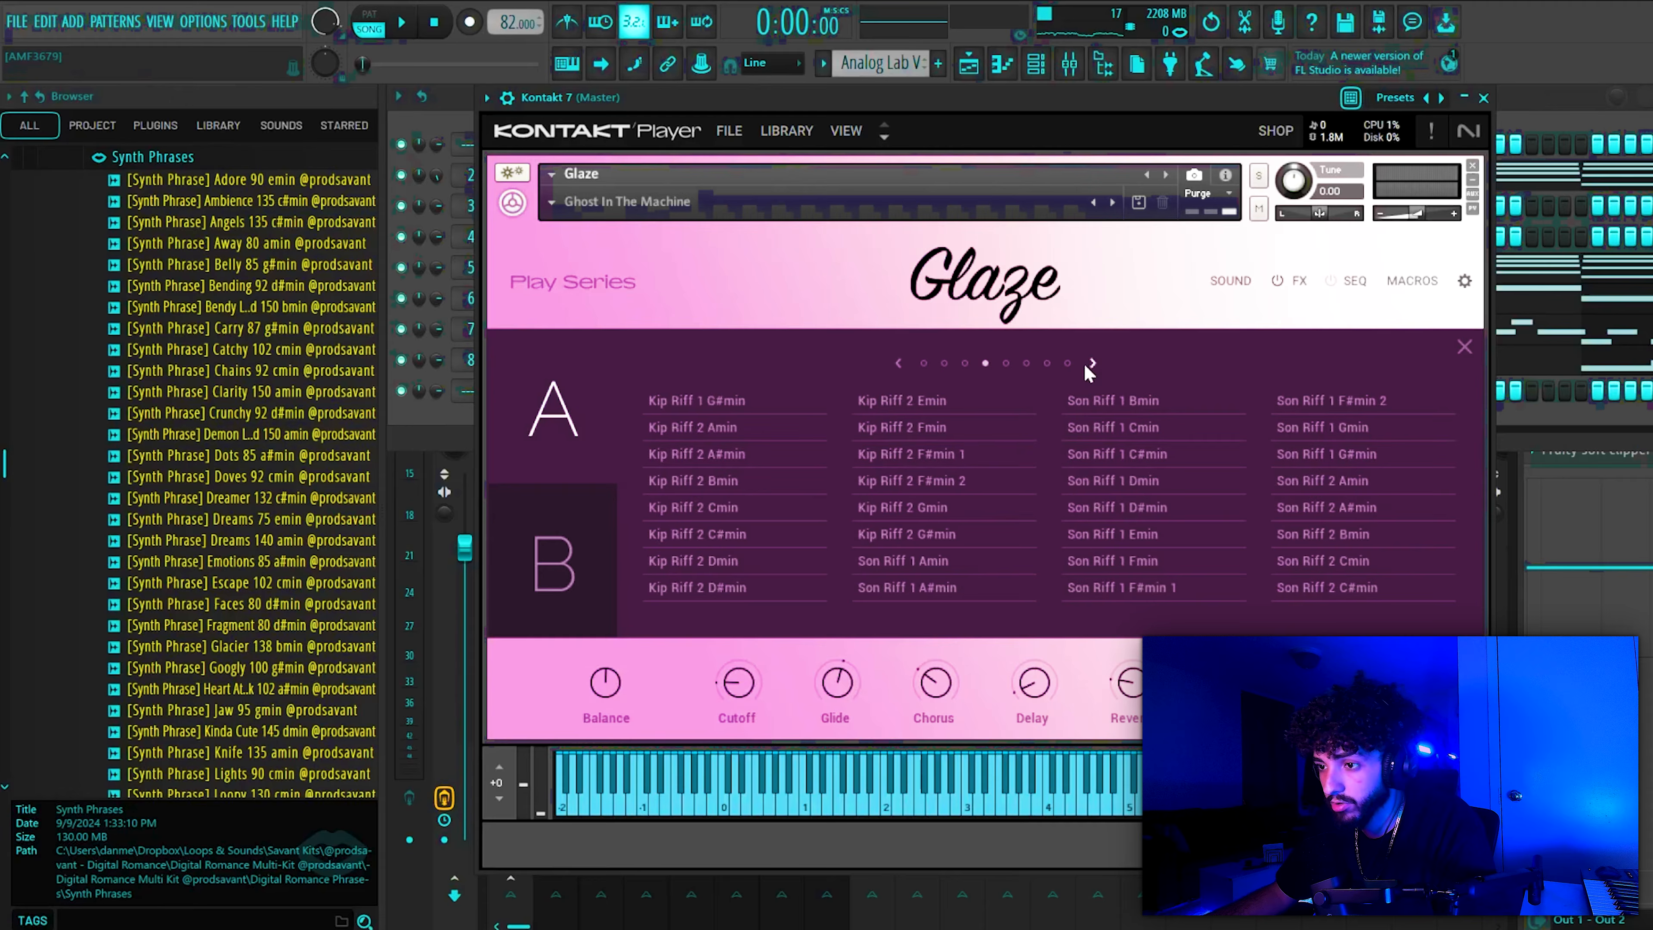
left_click(1558, 425)
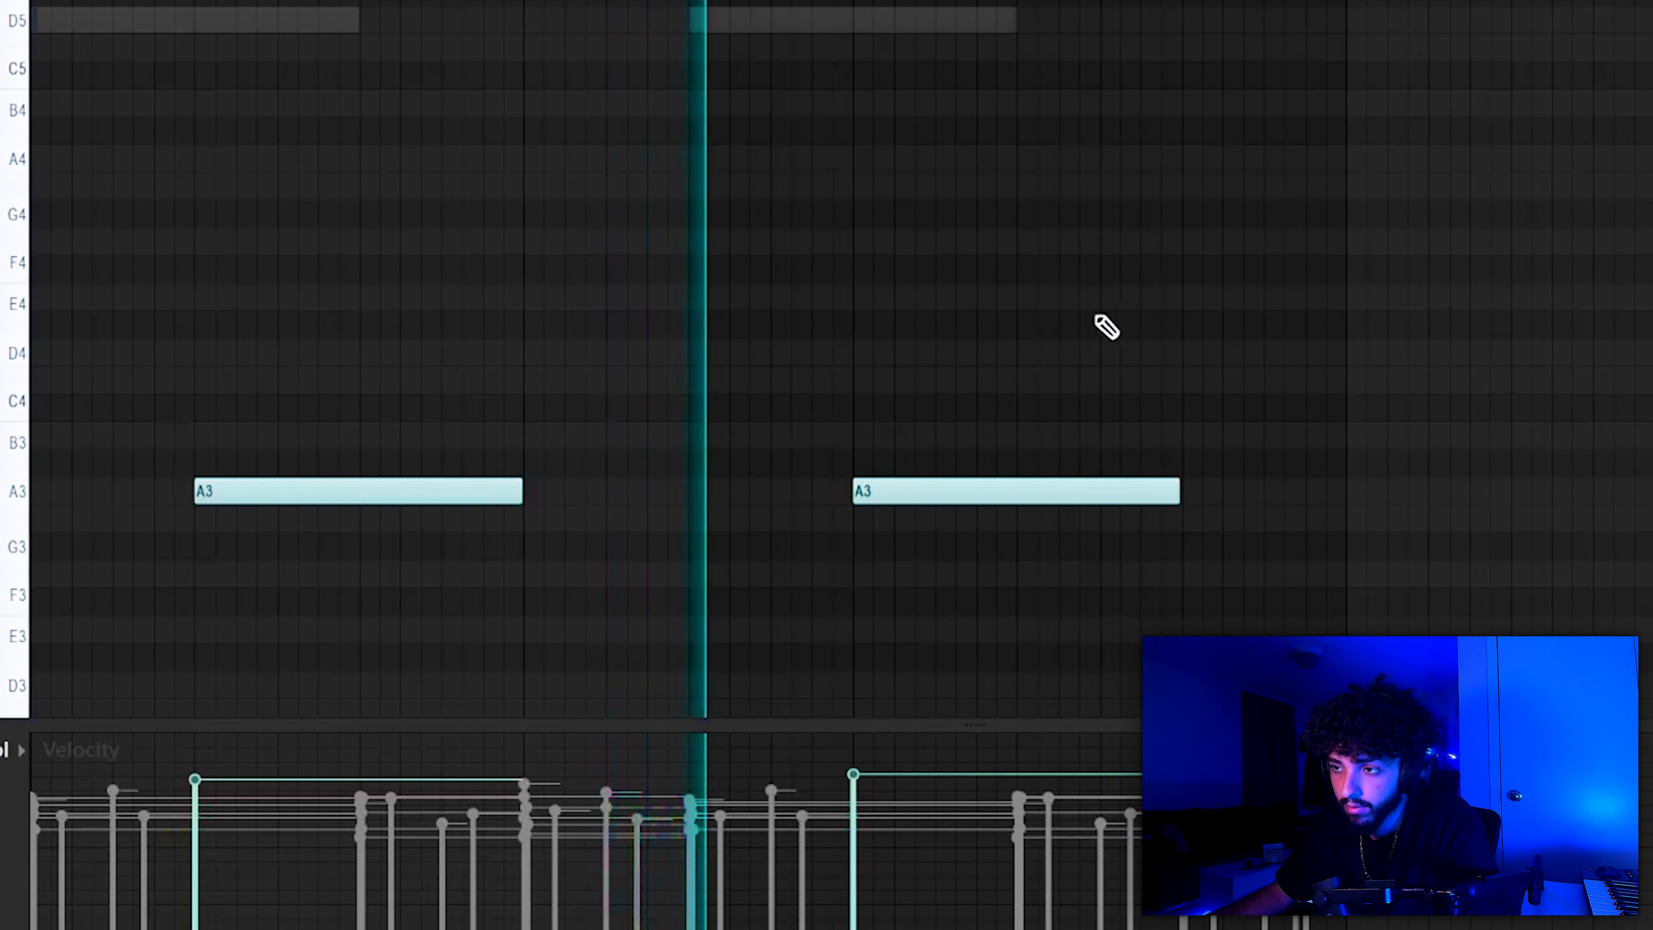
Step: Shorten the last A3 note of the Kontakt 7 part and add a longer E3 note after it
scroll(1000, 197, "up", 1)
scroll(1036, 219, "down", 2)
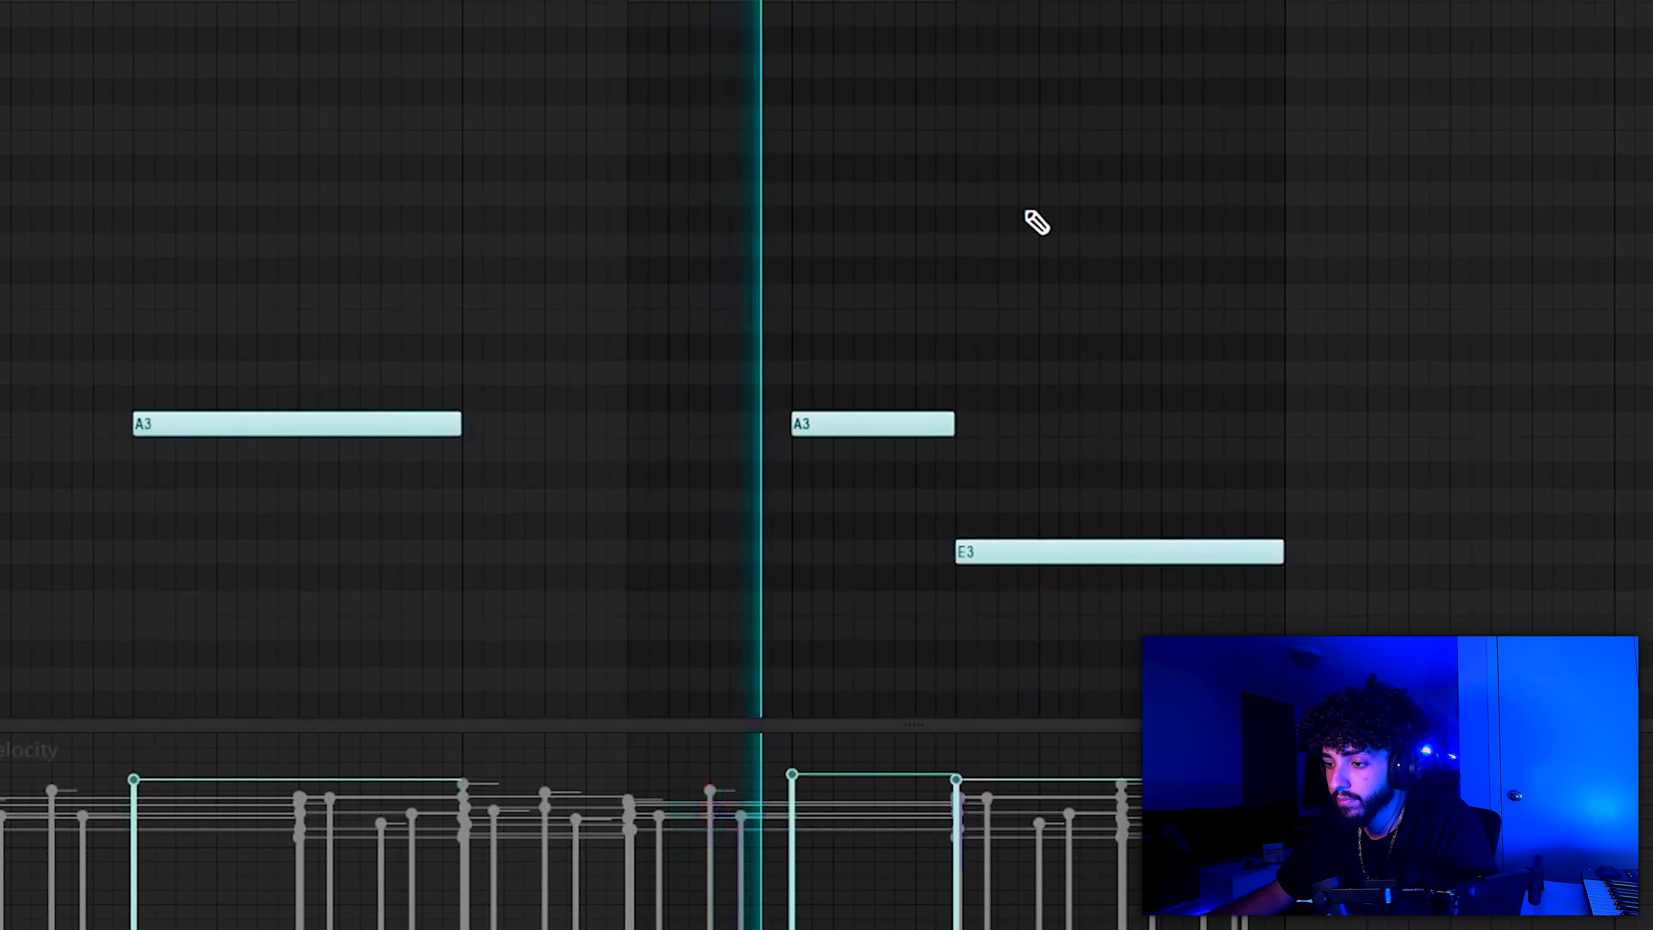
scroll(1013, 247, "up", 1)
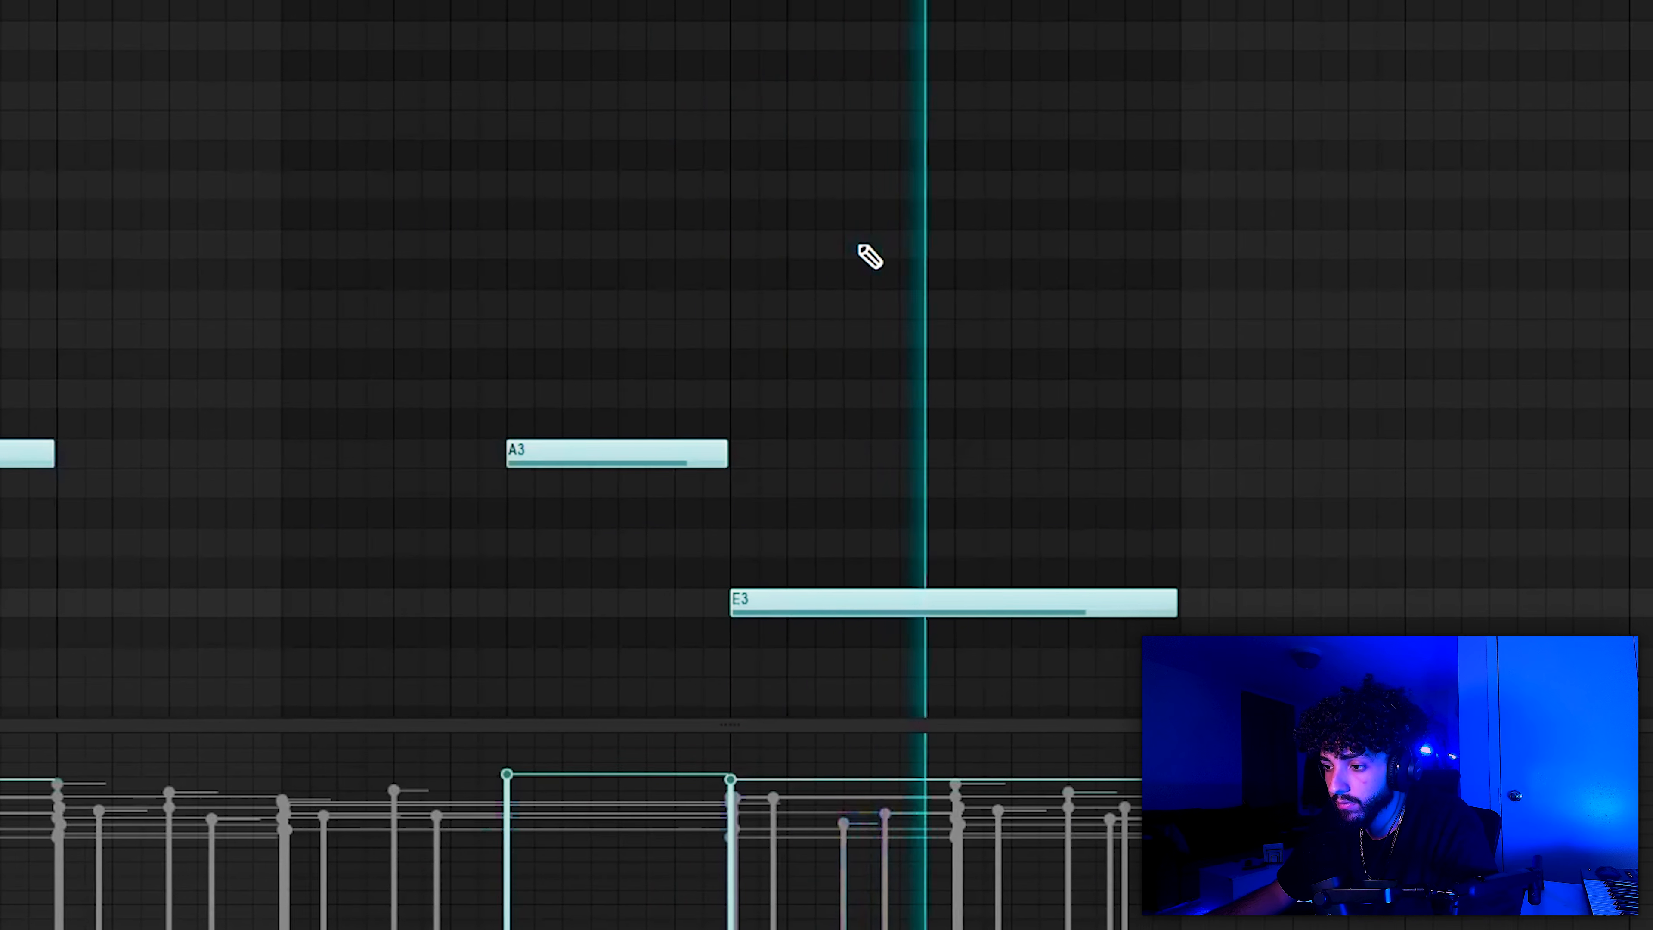
key("Return")
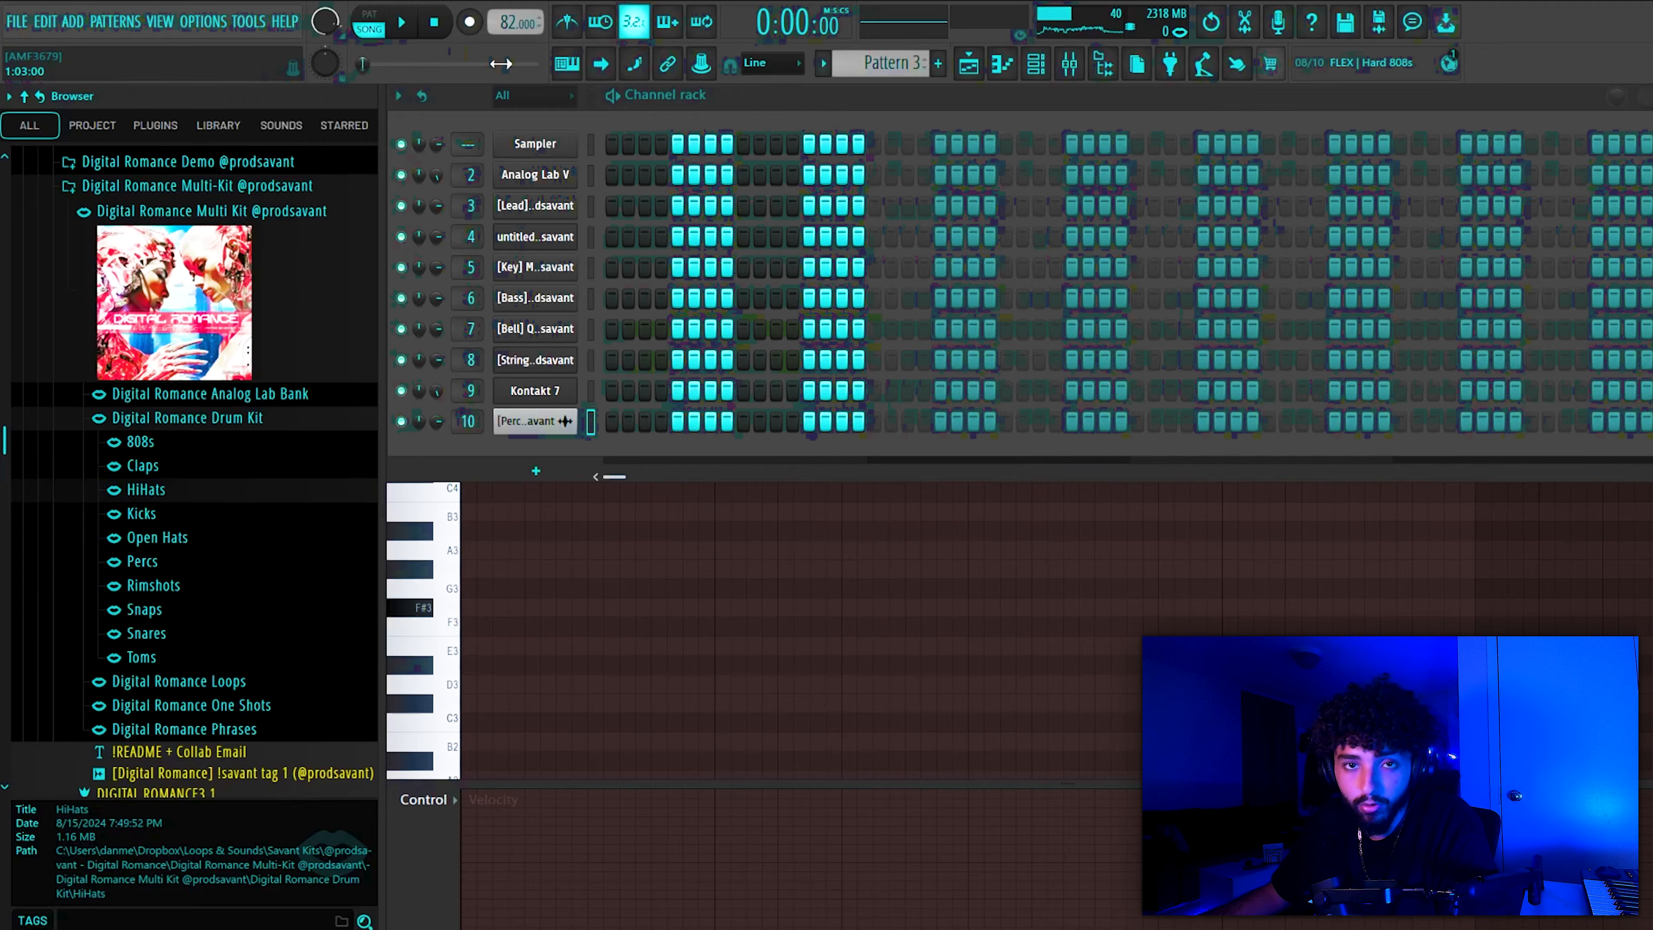
Step: Place sliced clips of the Psycho 125 perc loop on Track 3 and trim the end of the last clip
scroll(112, 539, "down", 2)
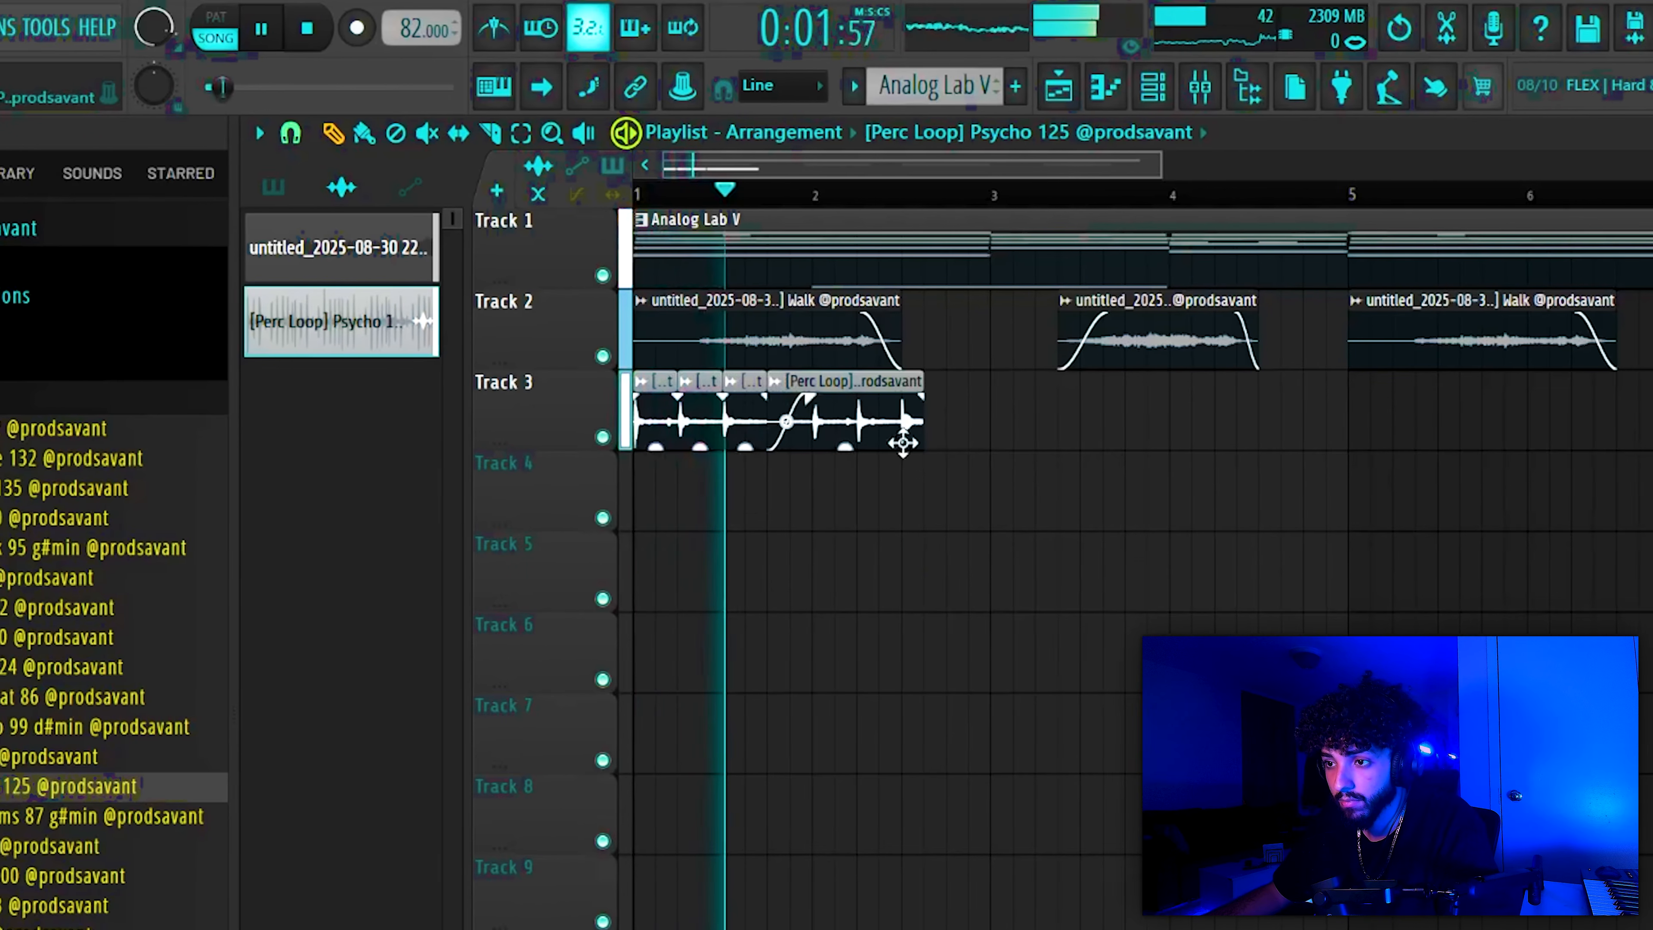
left_click(665, 424)
left_click_drag(901, 427, 881, 427)
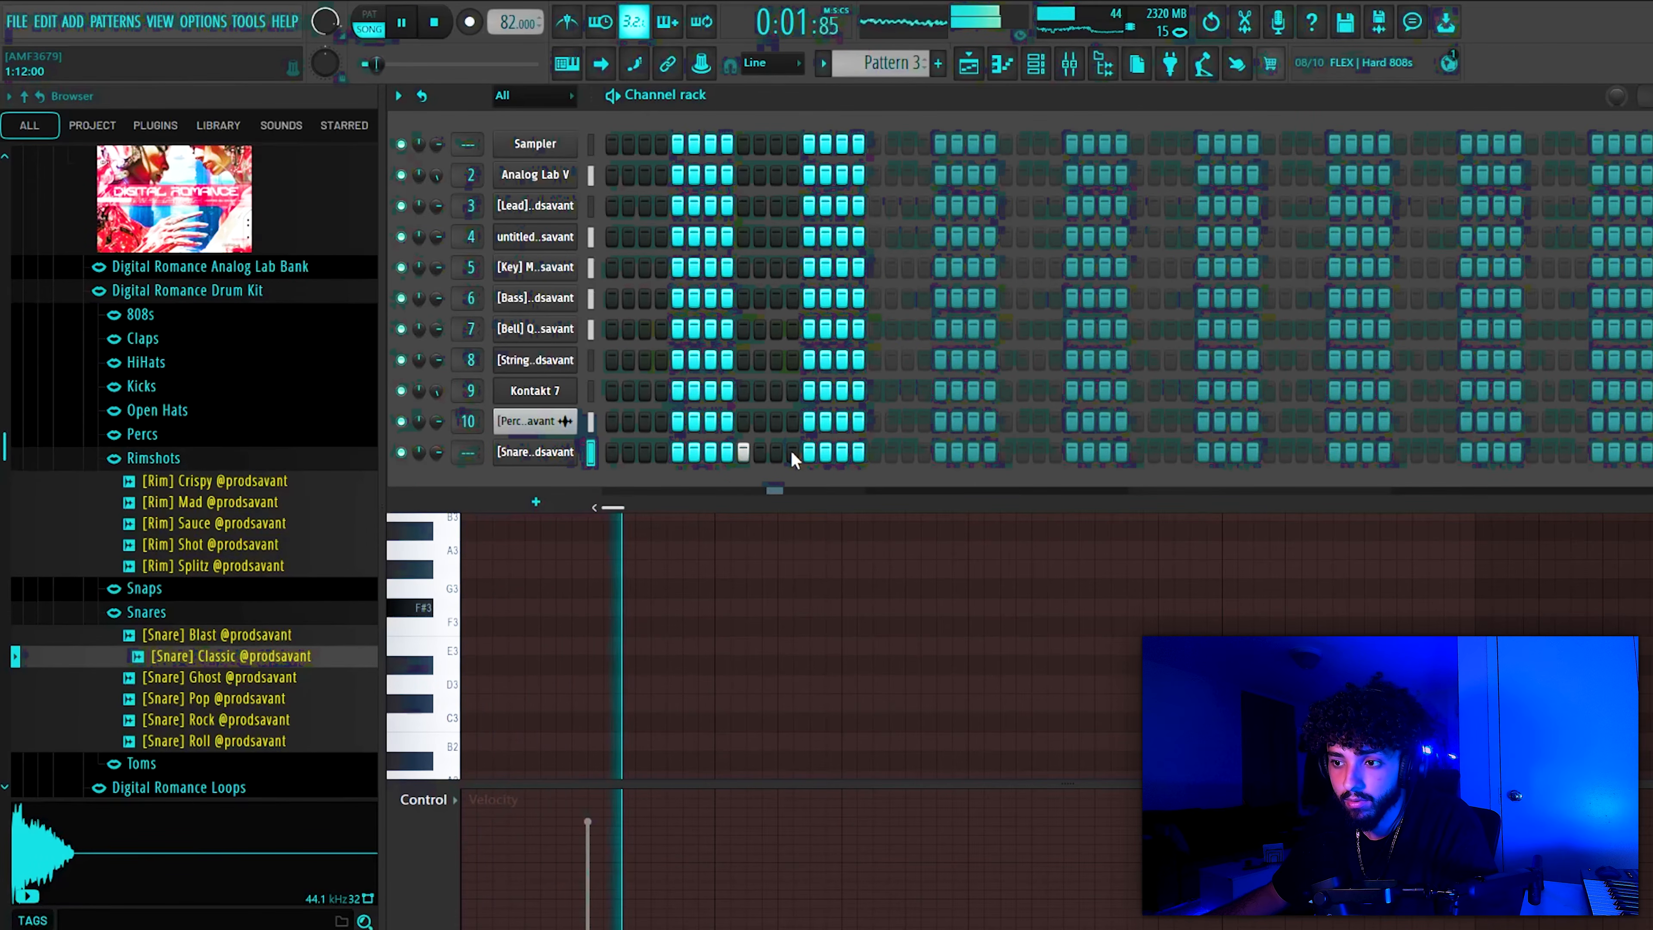
Step: Set the channel rack to loop all channels and repeat the Classic snare step in Pattern 3
left_click(421, 96)
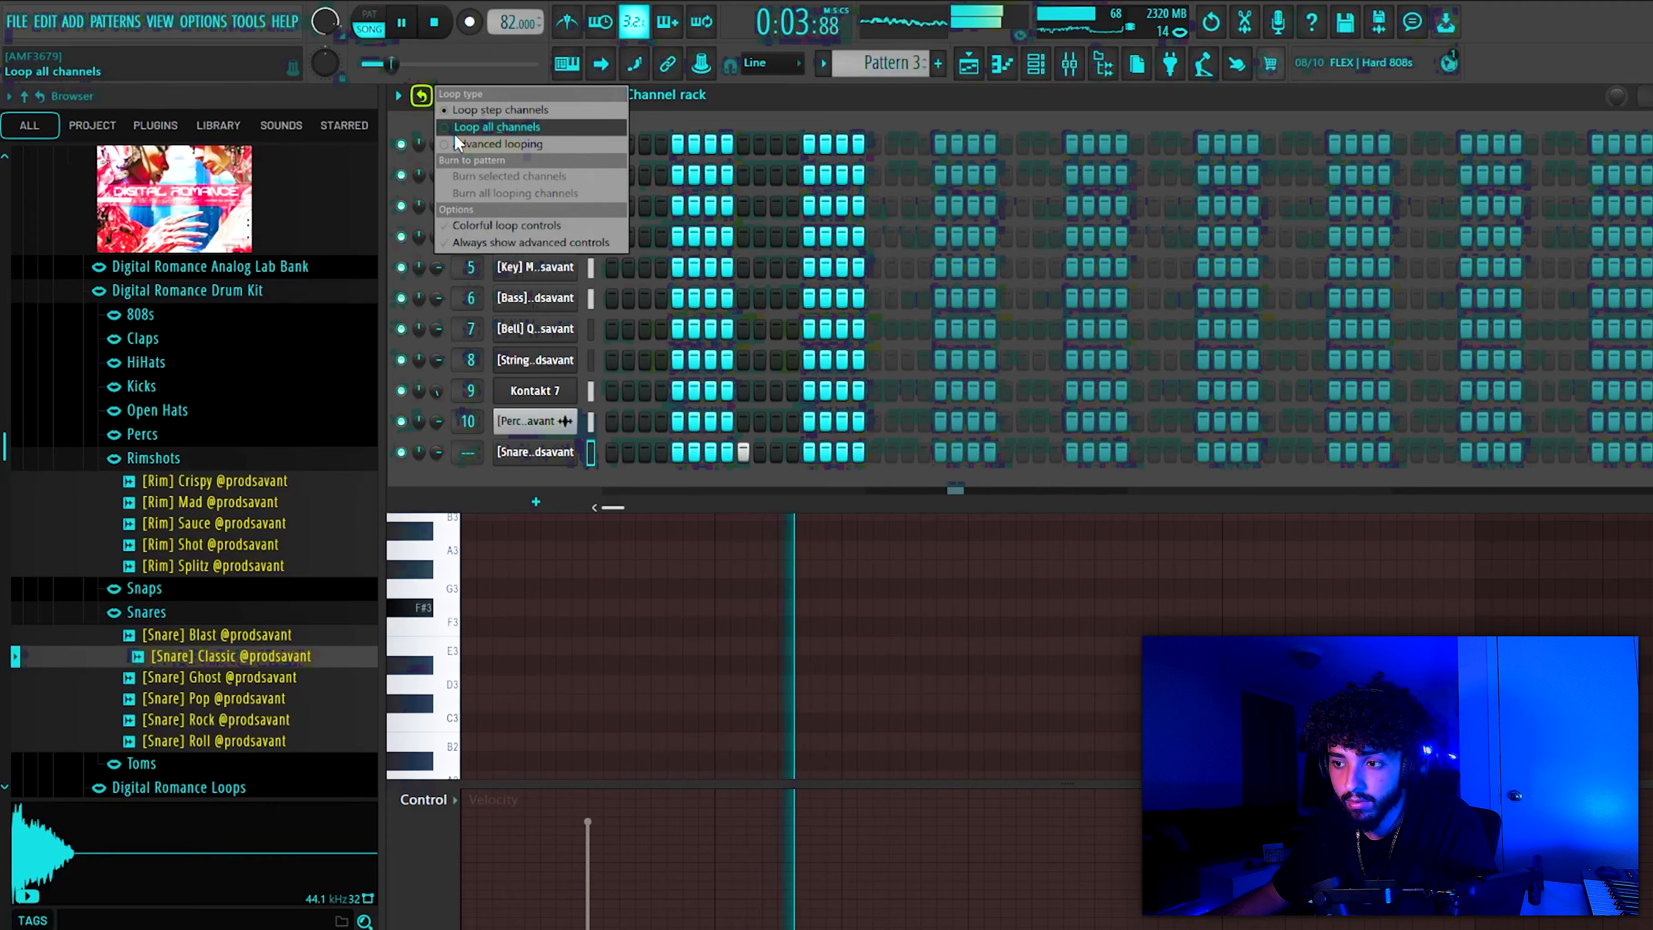
left_click(455, 134)
left_click(559, 457)
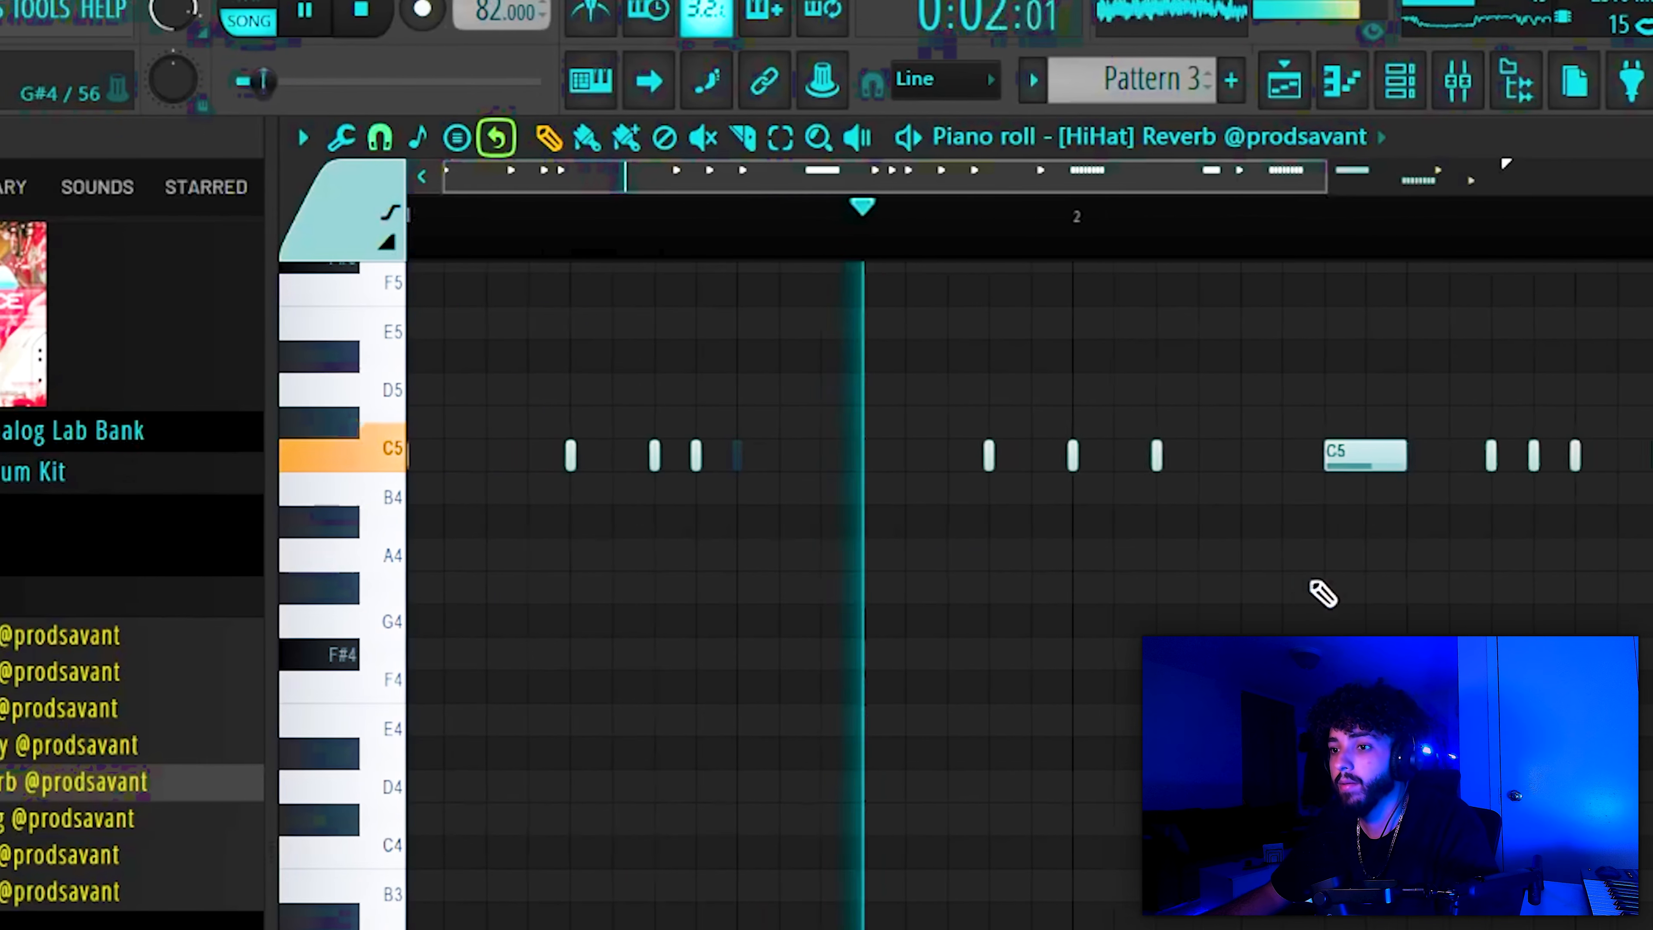
Step: Program C5 drum parts for the Reverb hi-hat, One kick and Bounce open hat in Pattern 3
scroll(1269, 603, "down", 3)
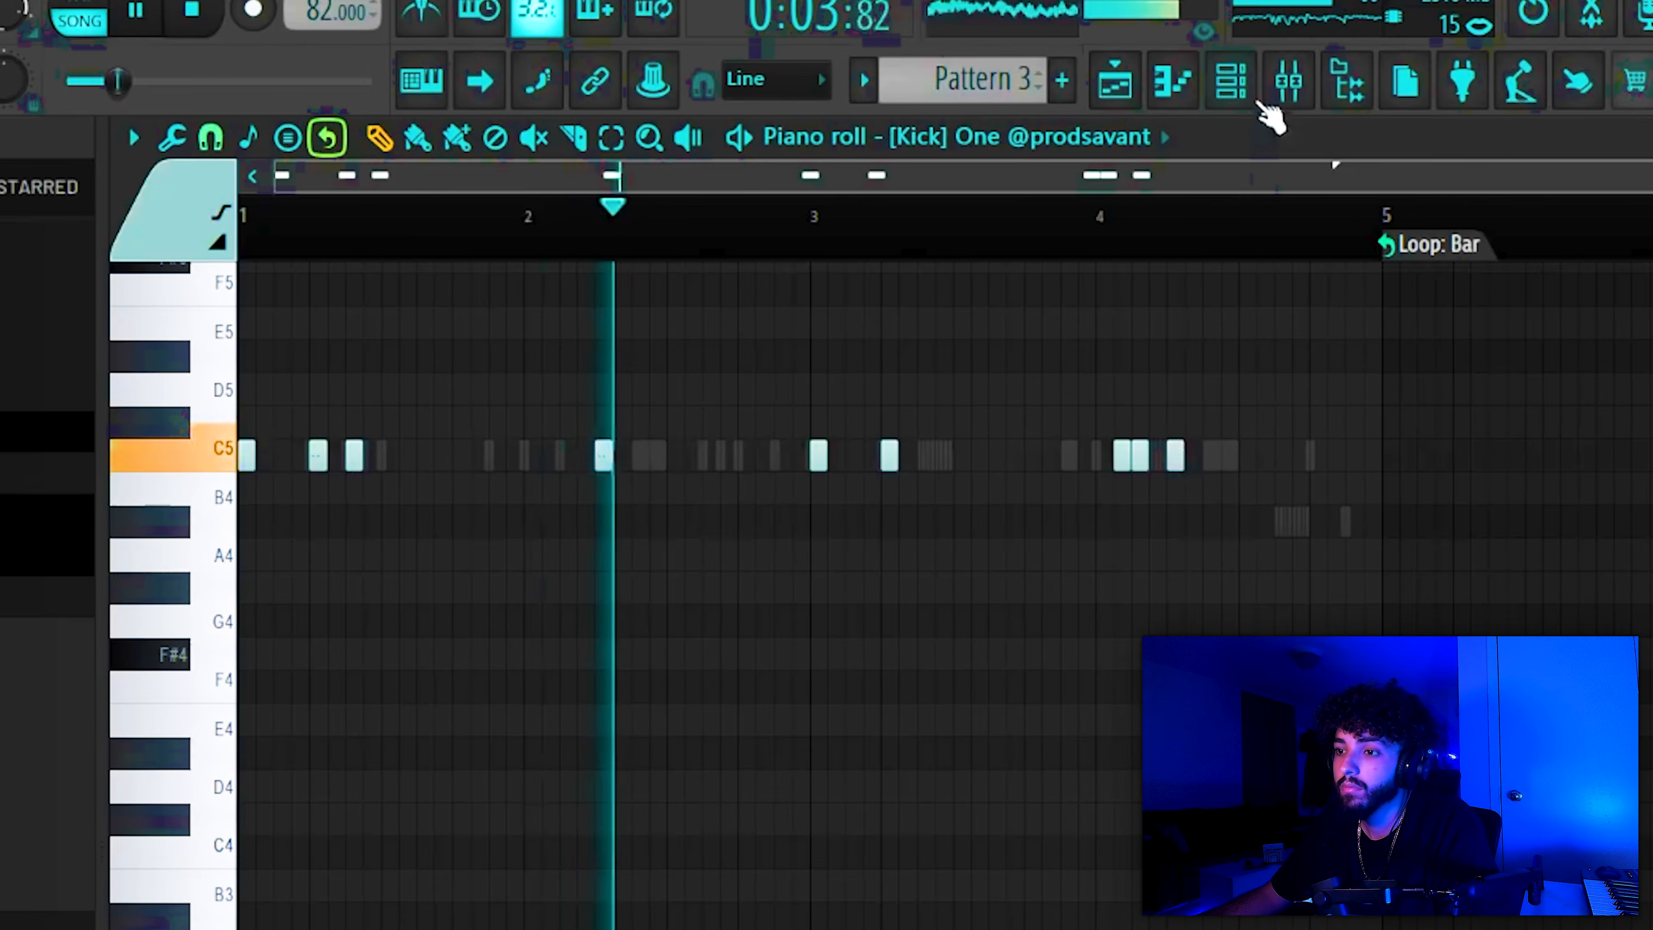
left_click(1201, 94)
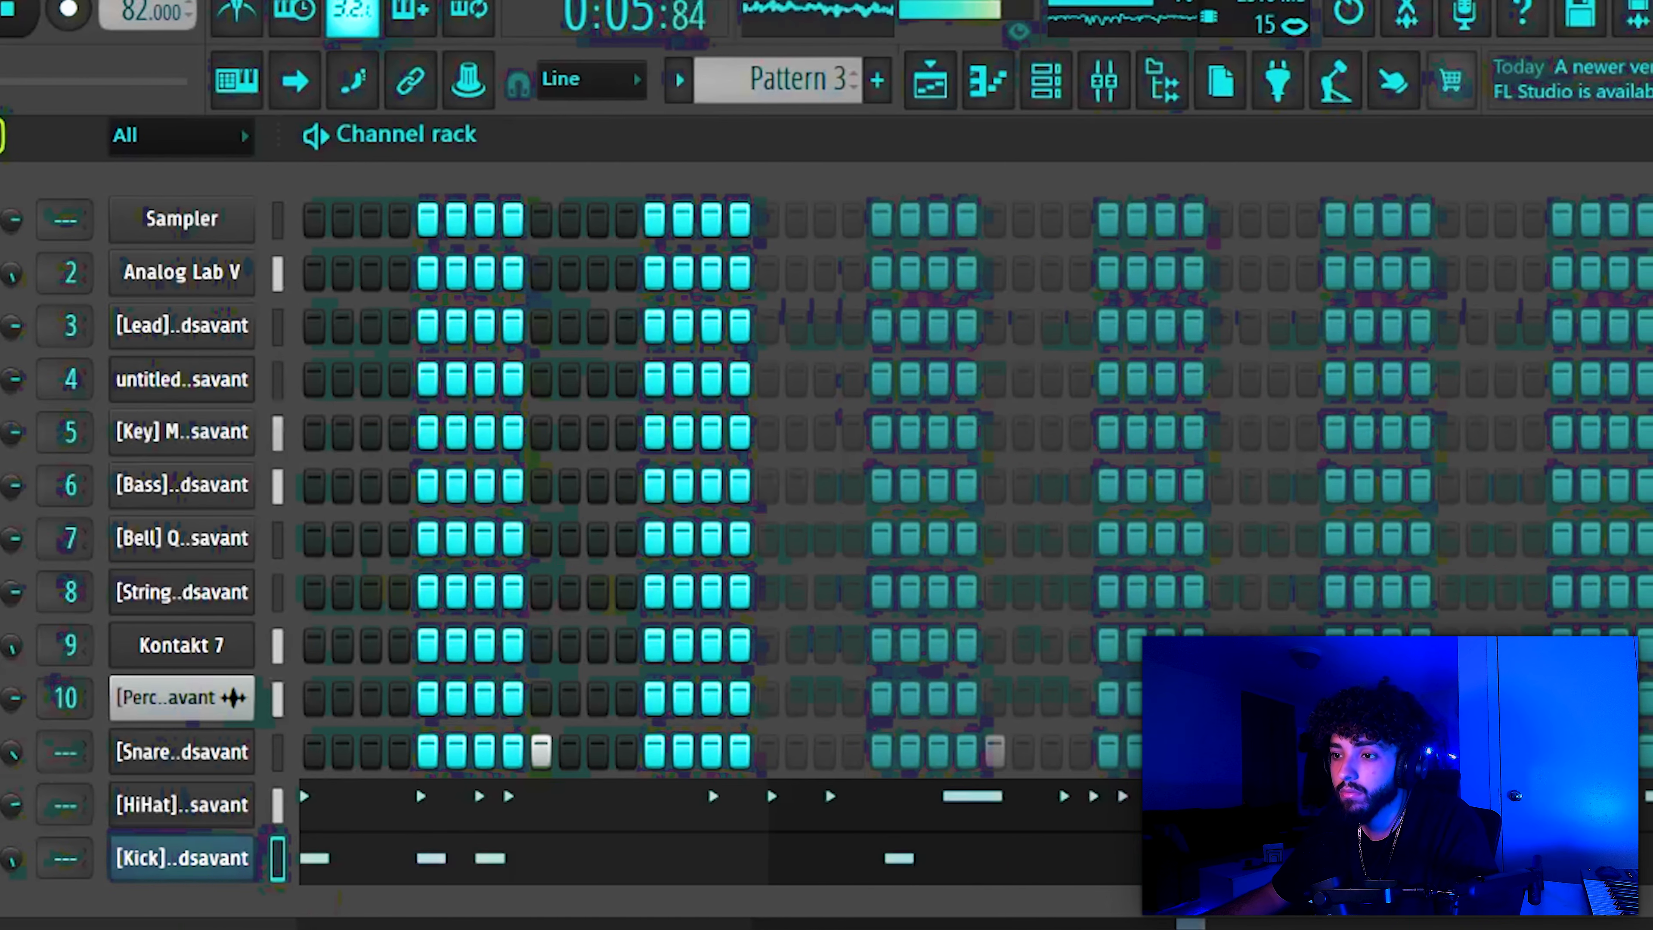
key("F7")
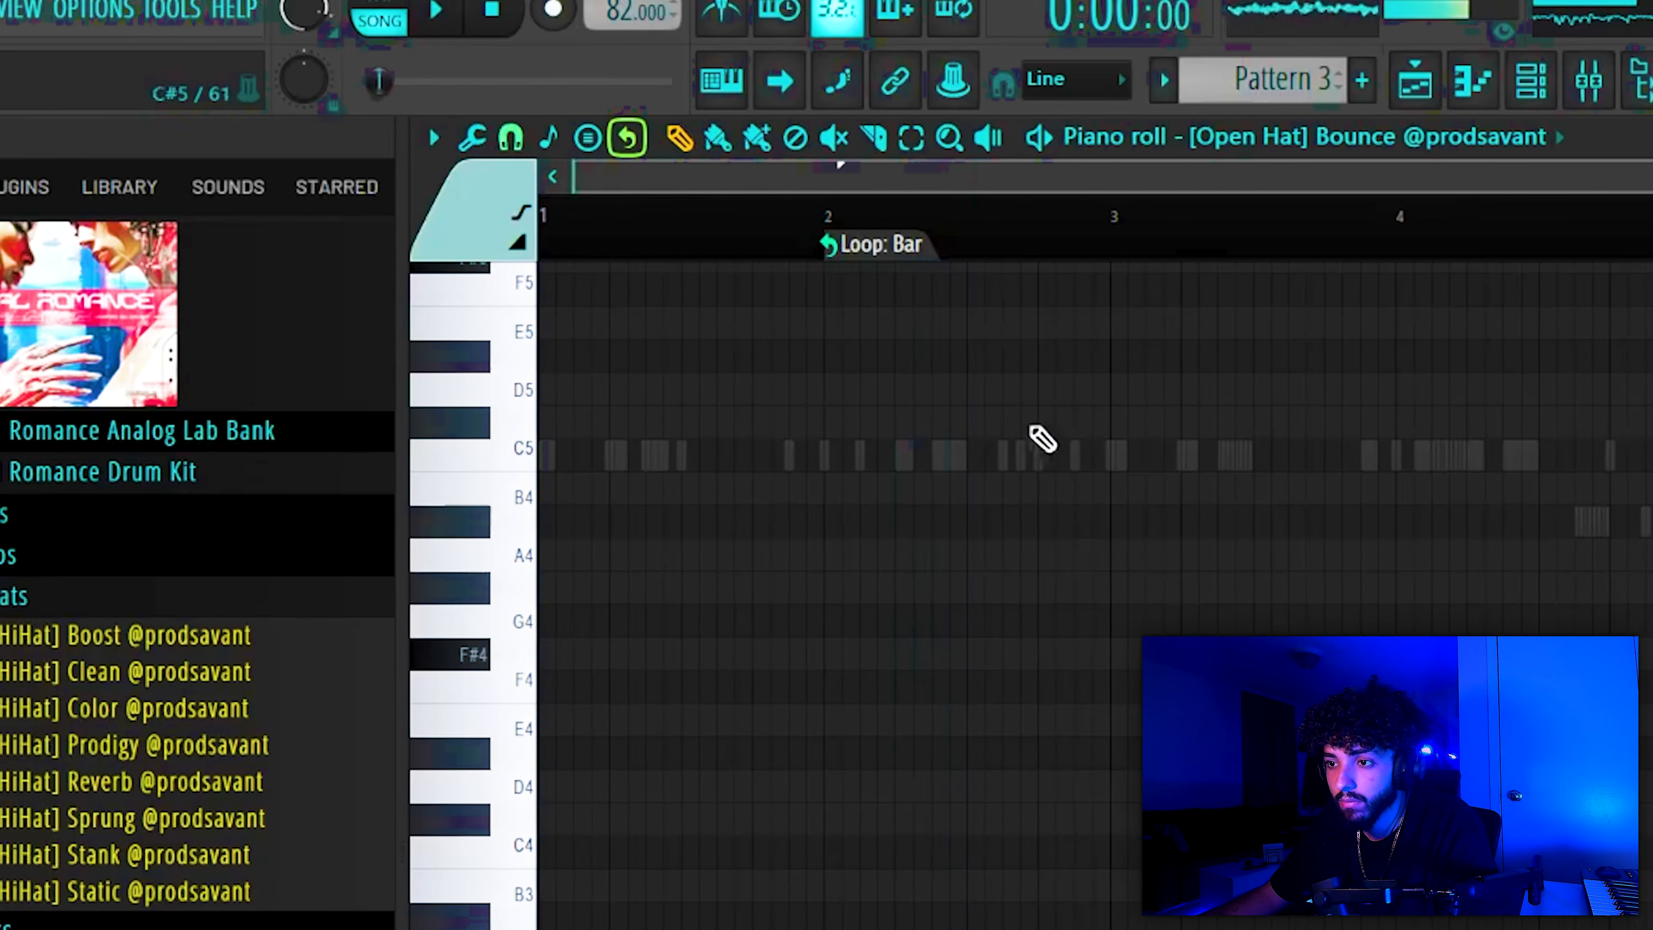
left_click_drag(1027, 464, 1062, 457)
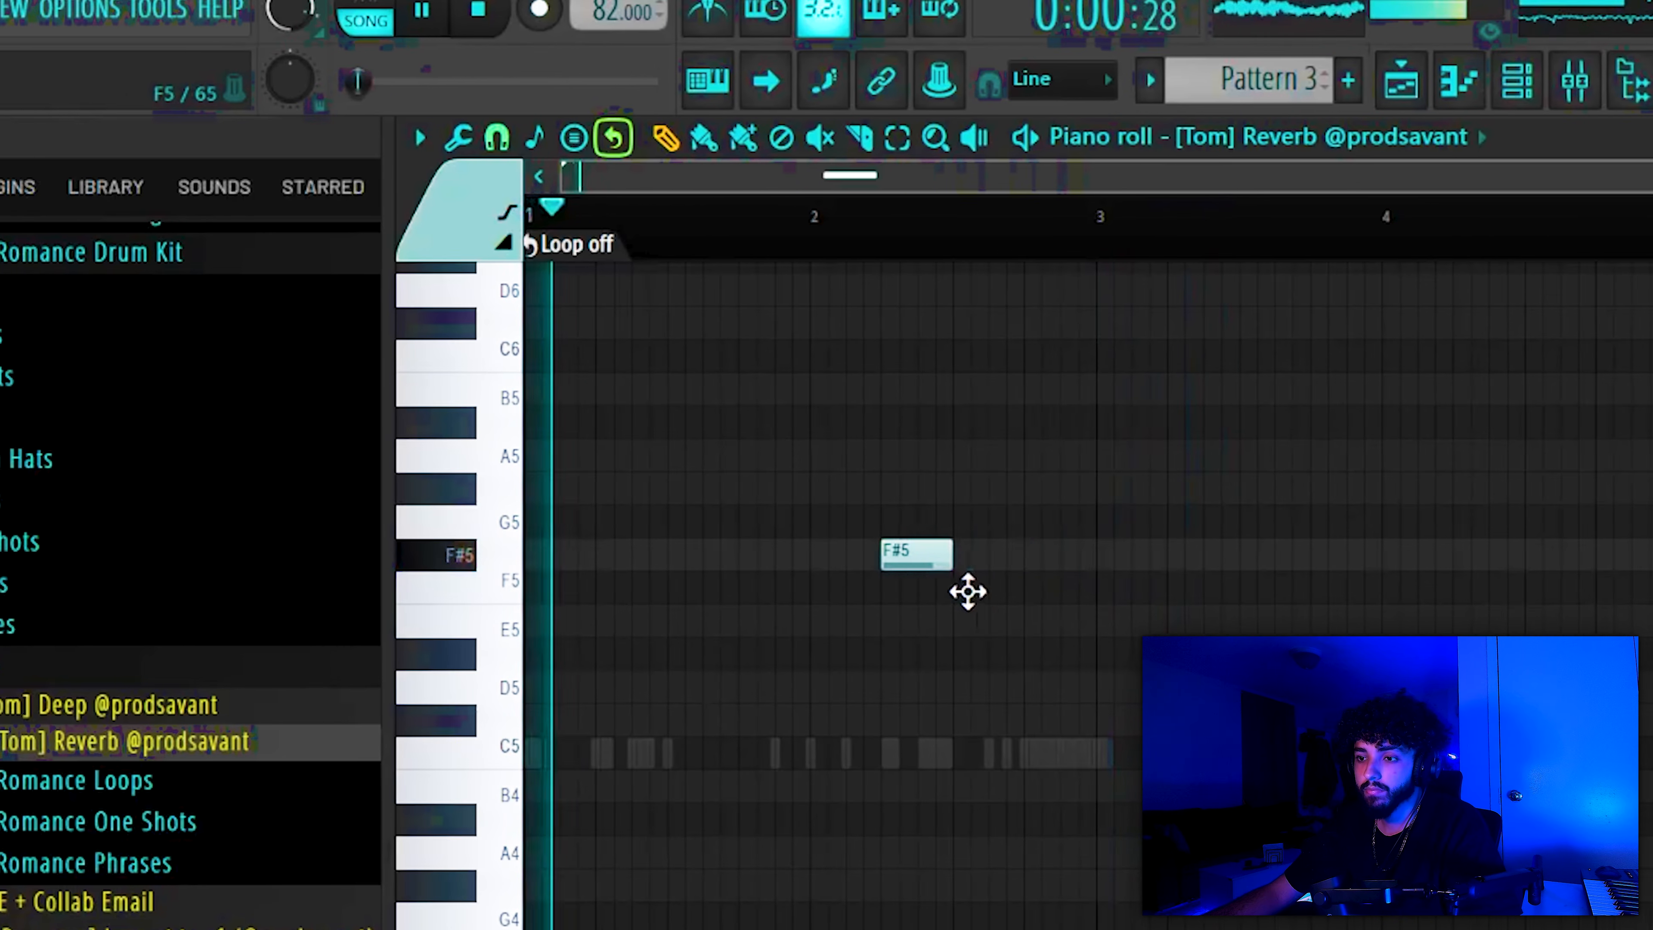
Step: Place F#5 notes for the Reverb tom midway through bars 2 and 4 and set its loop point to Bar
left_click(1494, 556)
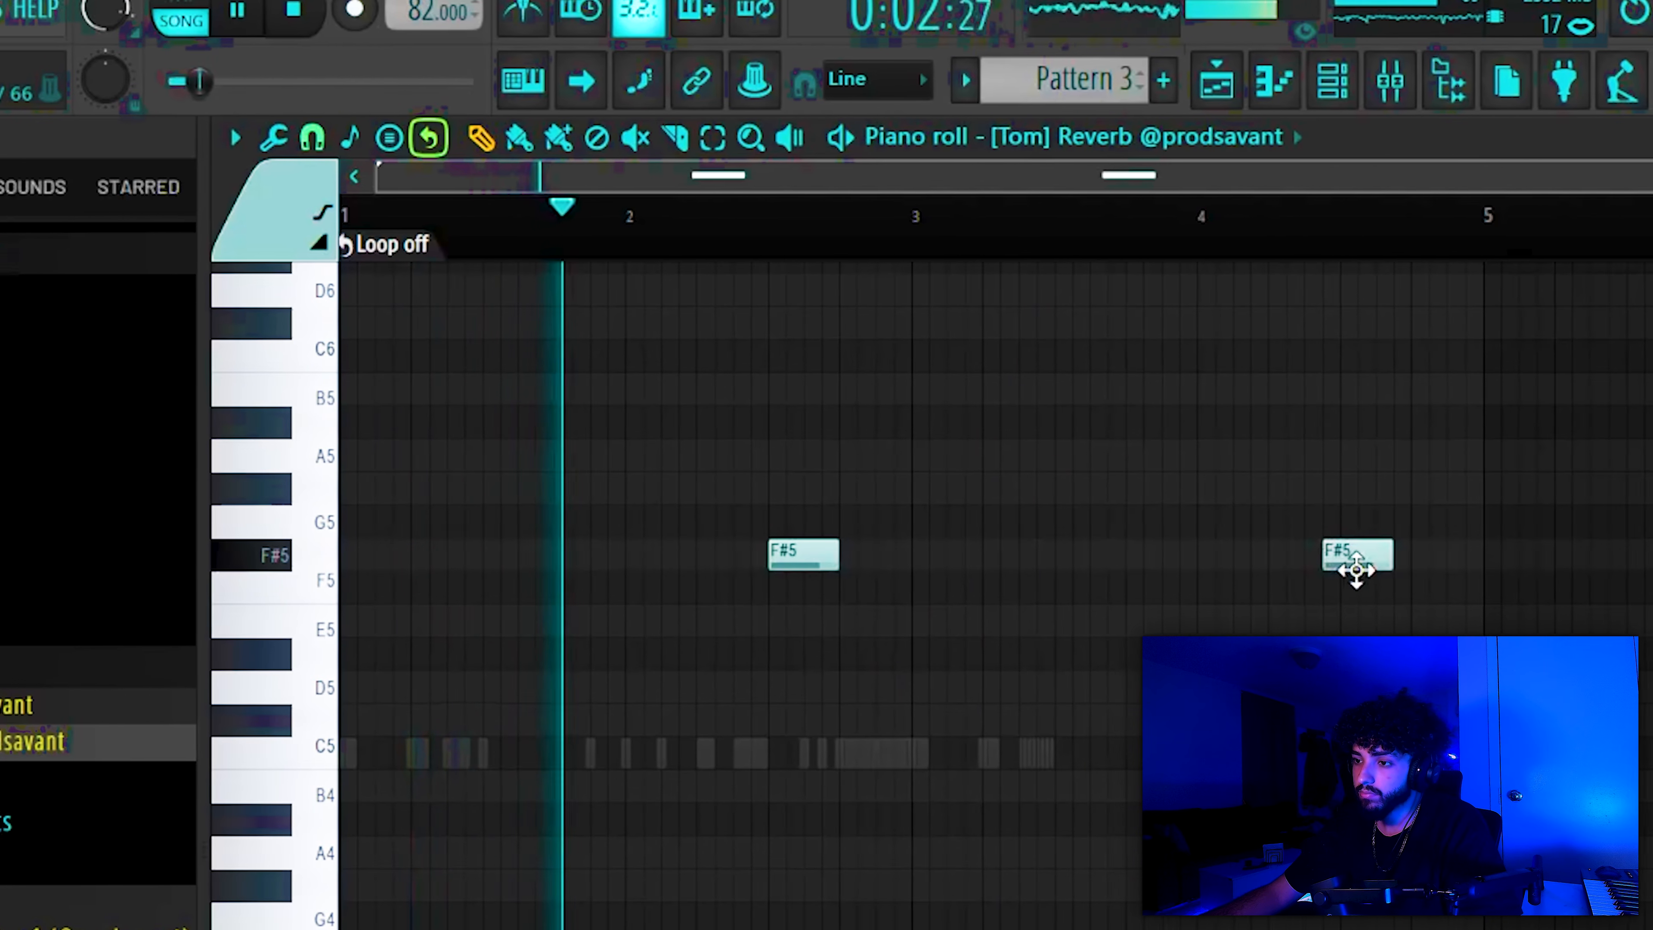
left_click(345, 244)
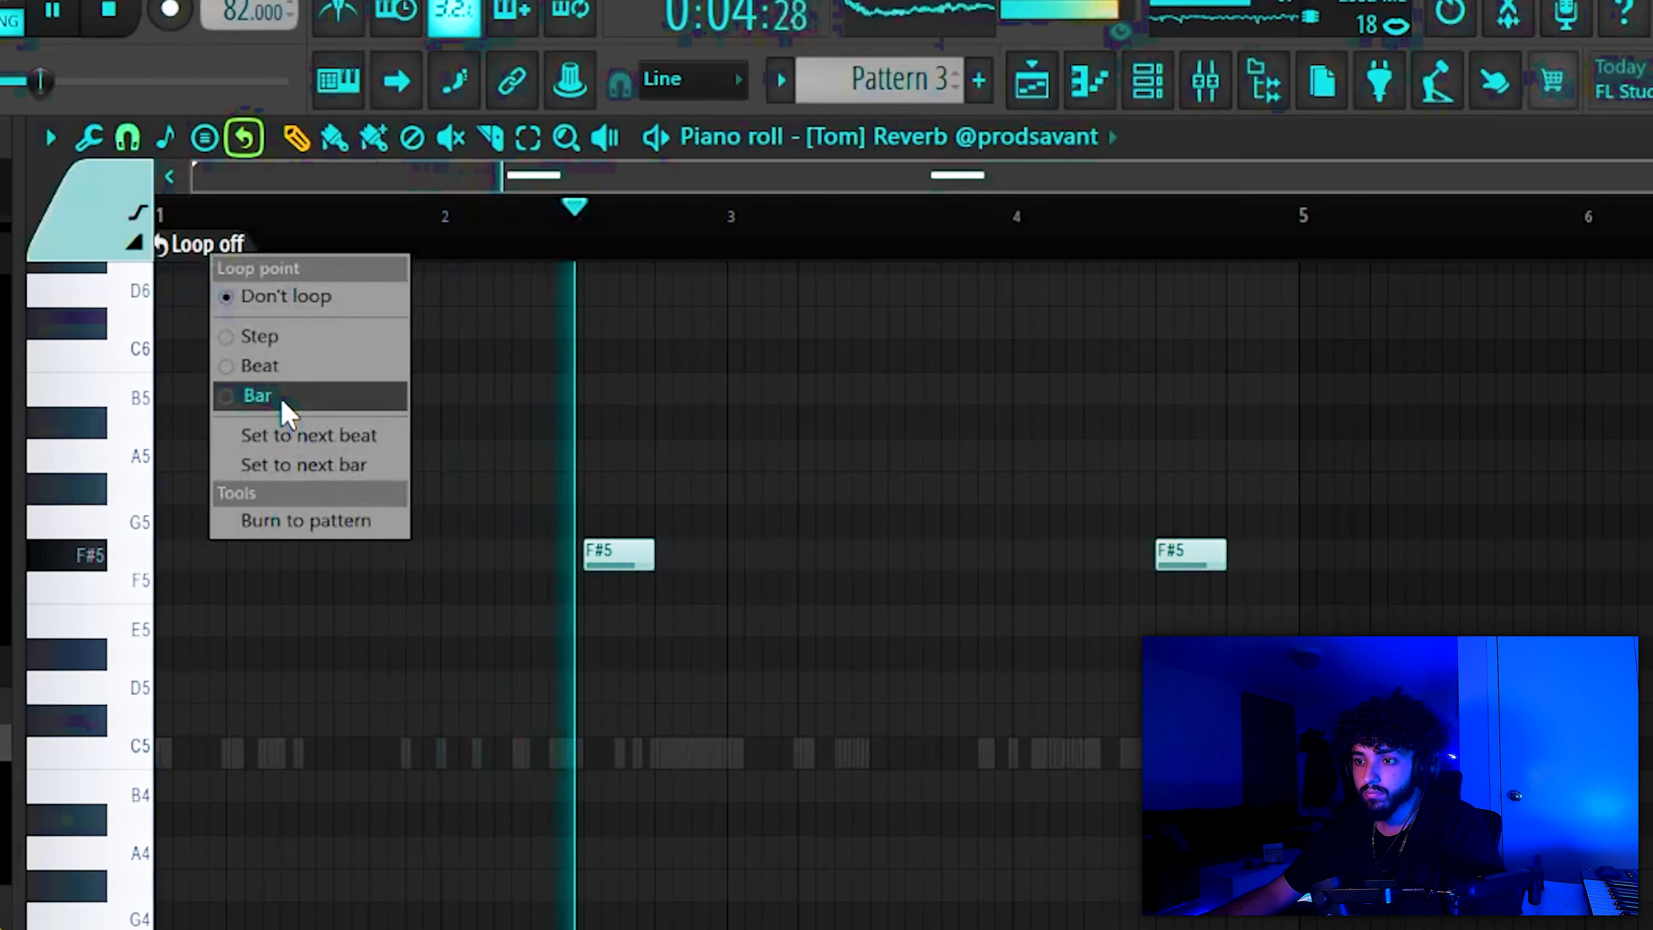
left_click(390, 398)
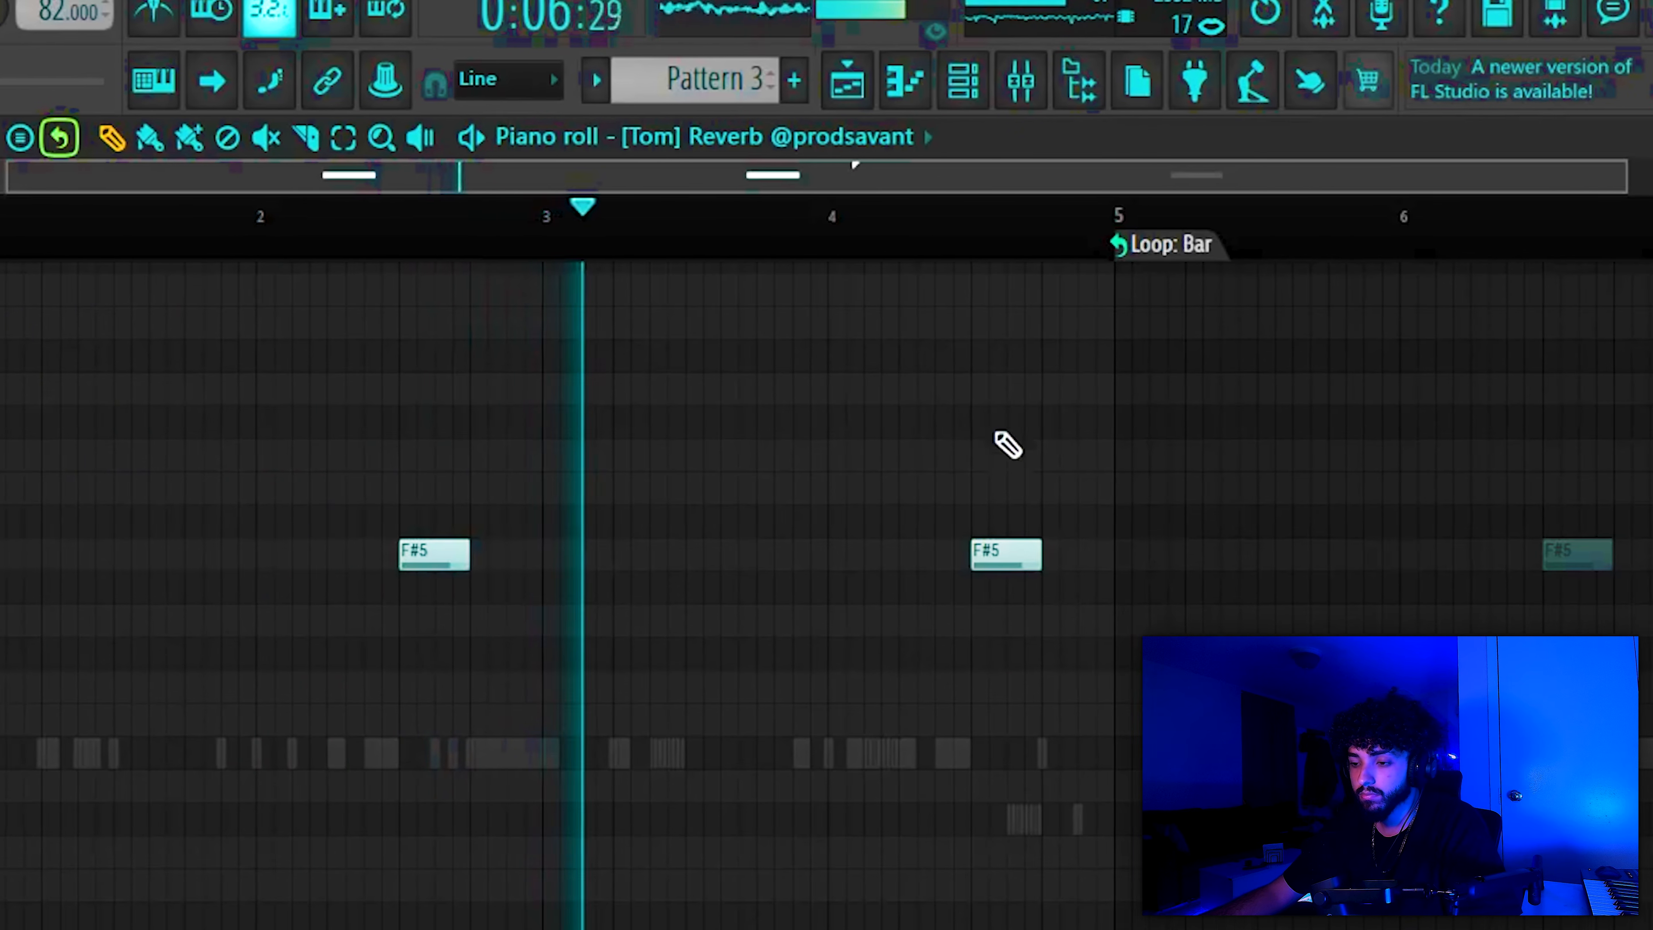
left_click(917, 80)
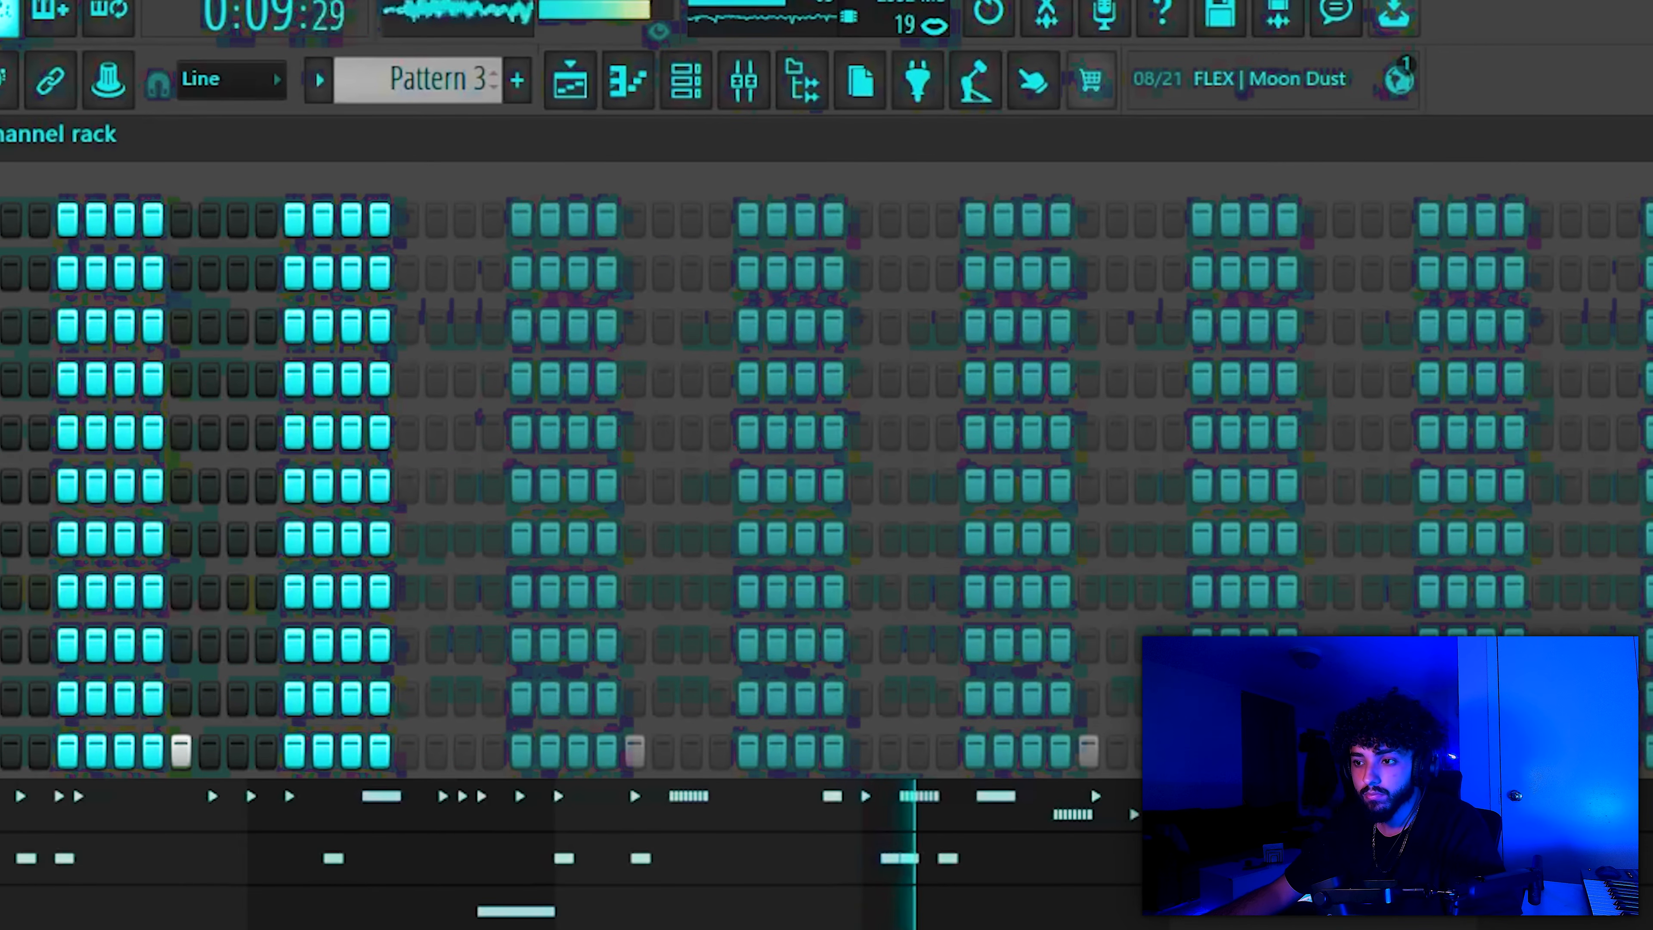
left_click(911, 924)
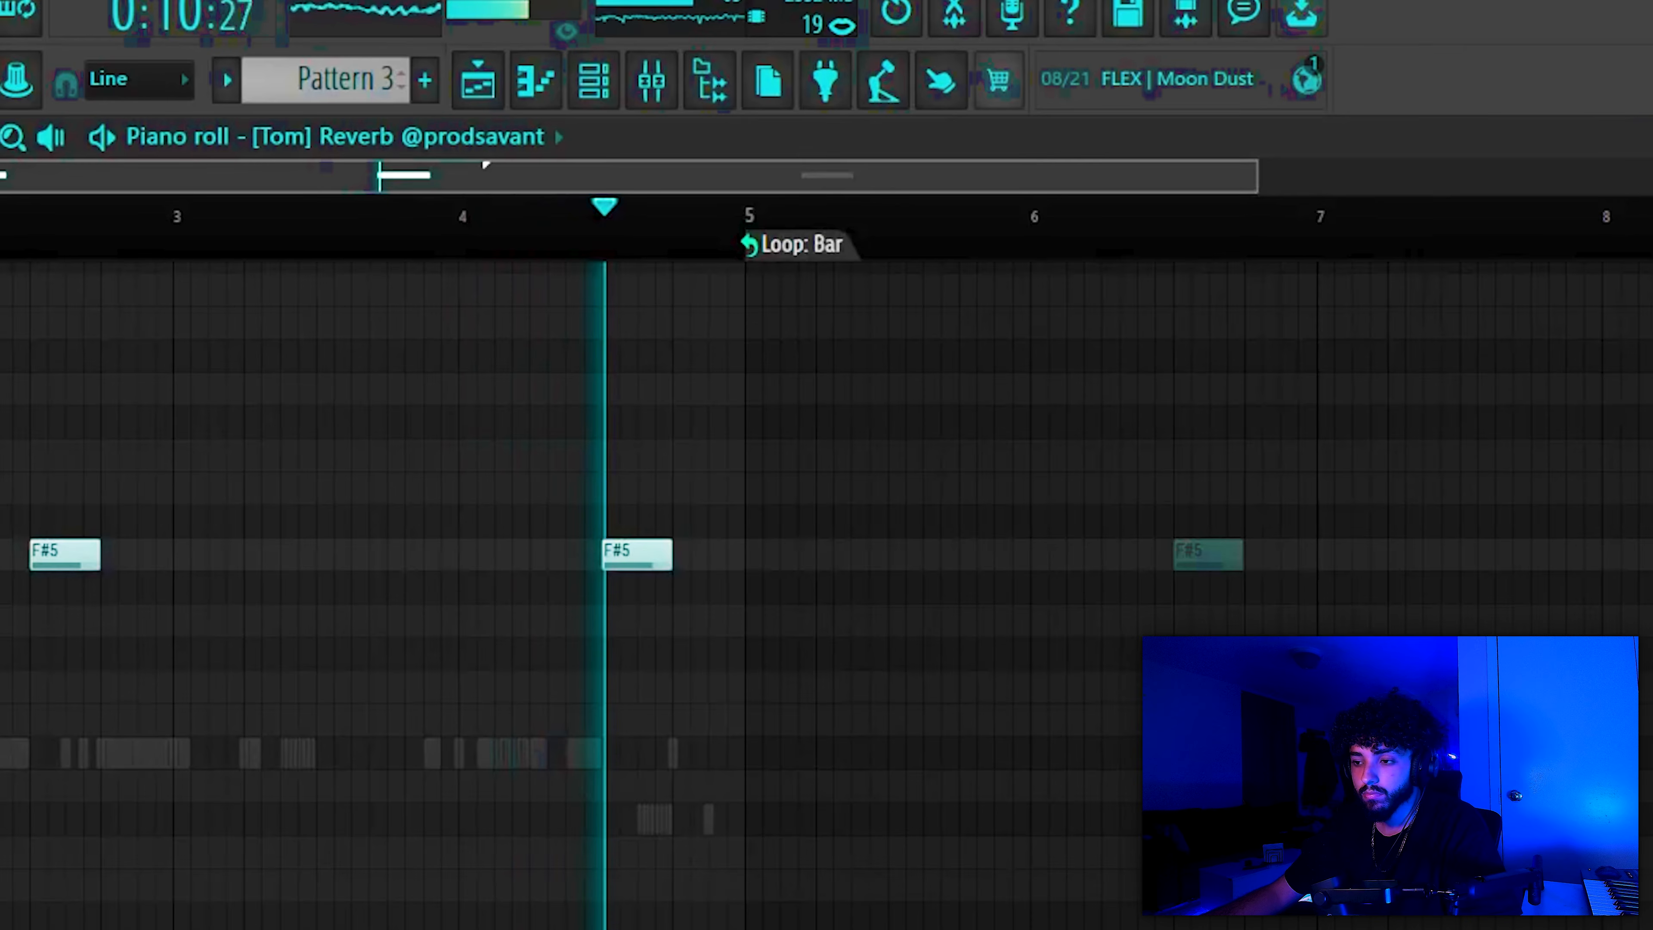